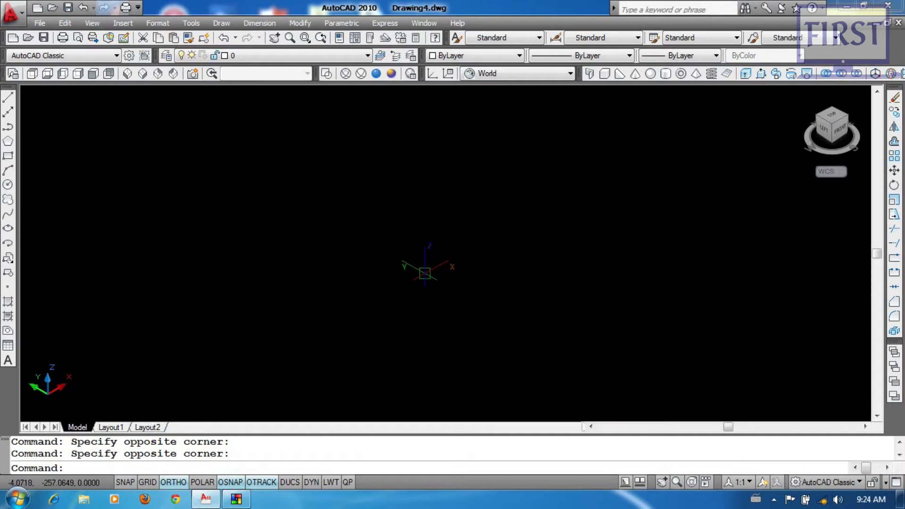
left_click(431, 248)
left_click(302, 310)
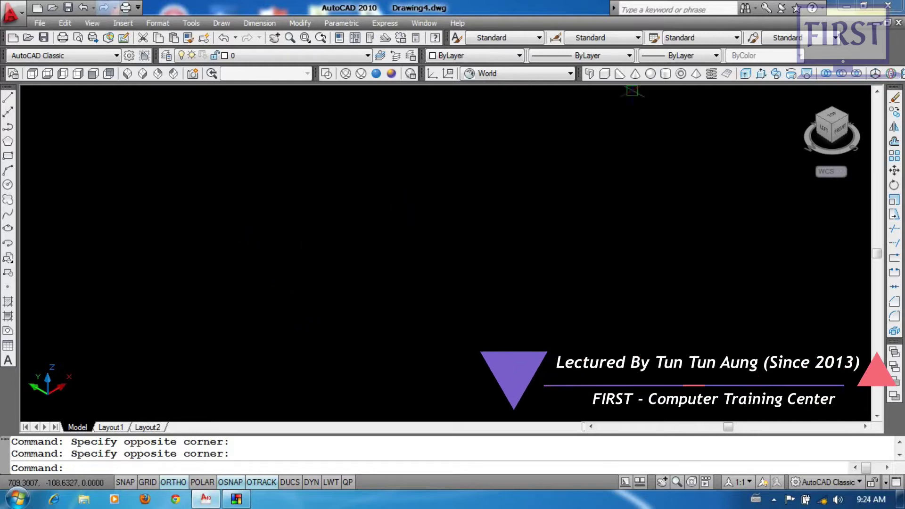
- Draw a solid rectangular box freehand, giving its two base corners and its height
left_click(605, 75)
left_click(382, 377)
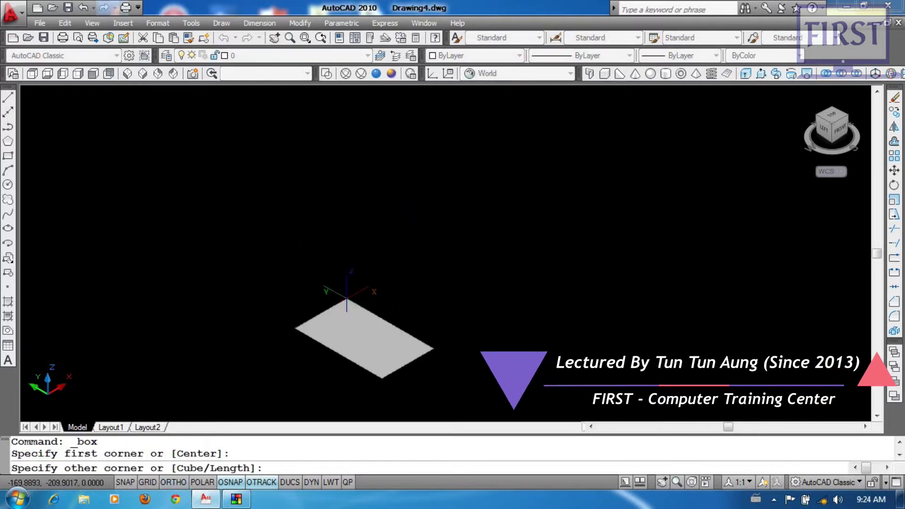
left_click(453, 200)
left_click(430, 138)
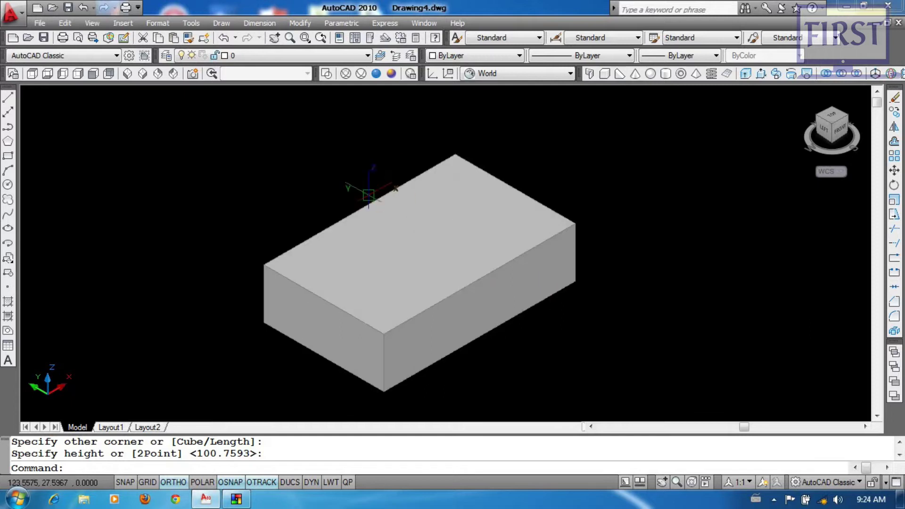
middle_click_drag(572, 254, 574, 254)
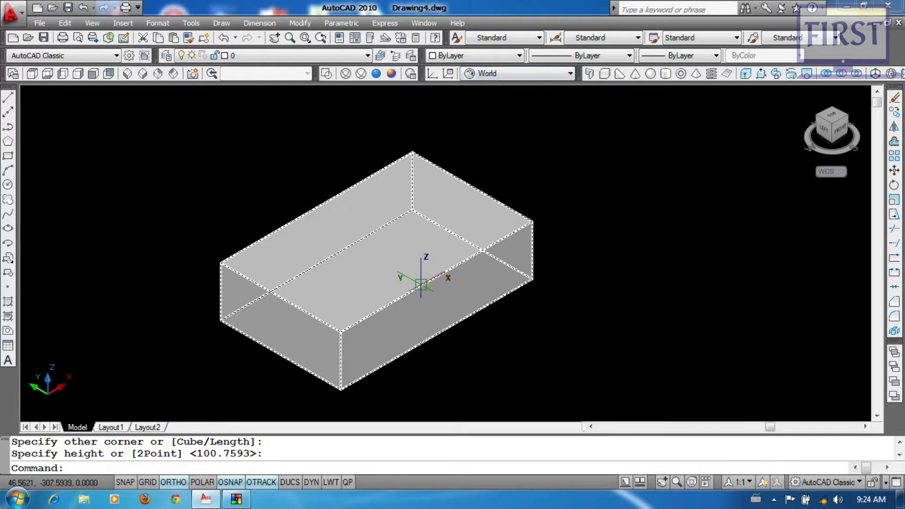
- With the World UCS, slice the box vertically along its length through the short edge's midpoint using three points, keeping only the rear half
left_click(520, 77)
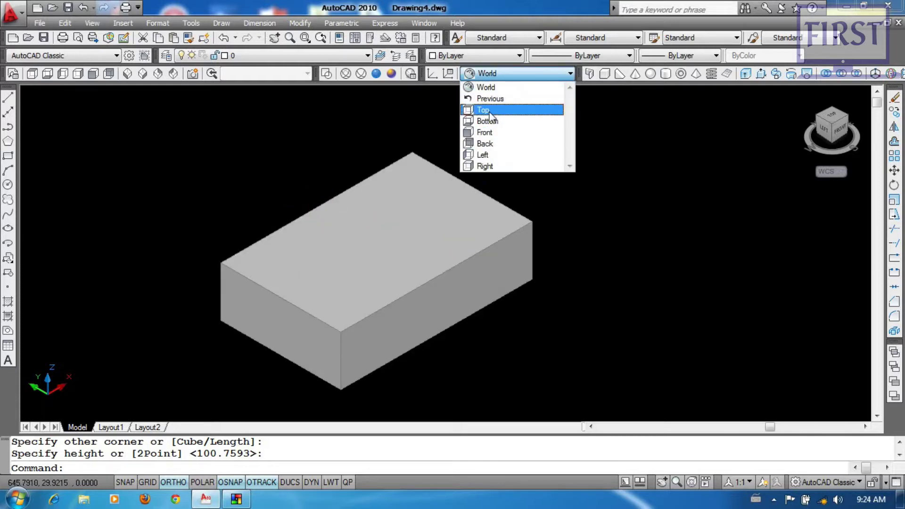
left_click(485, 87)
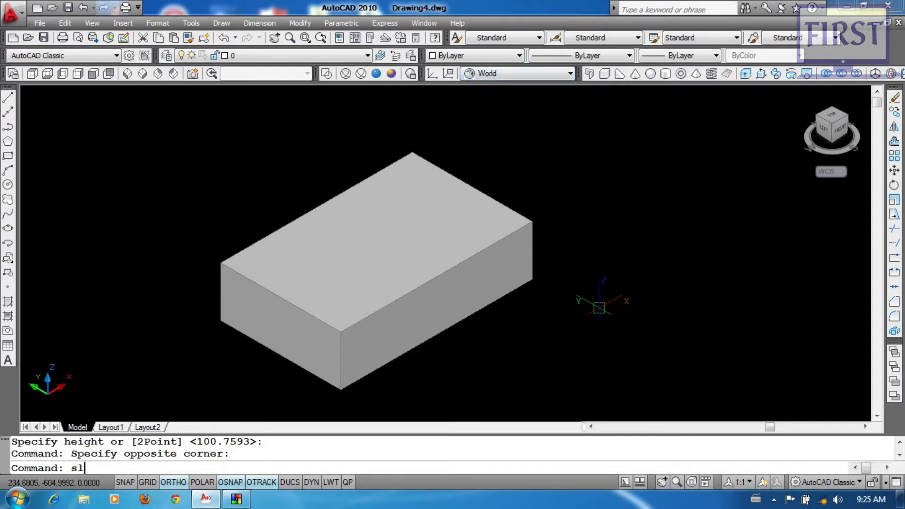
key("Return")
left_click(619, 307)
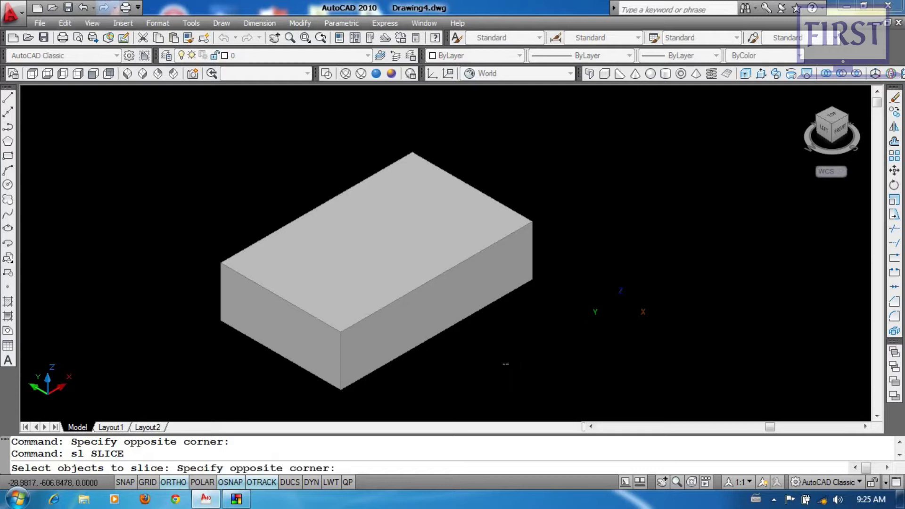
left_click(370, 250)
key("Return")
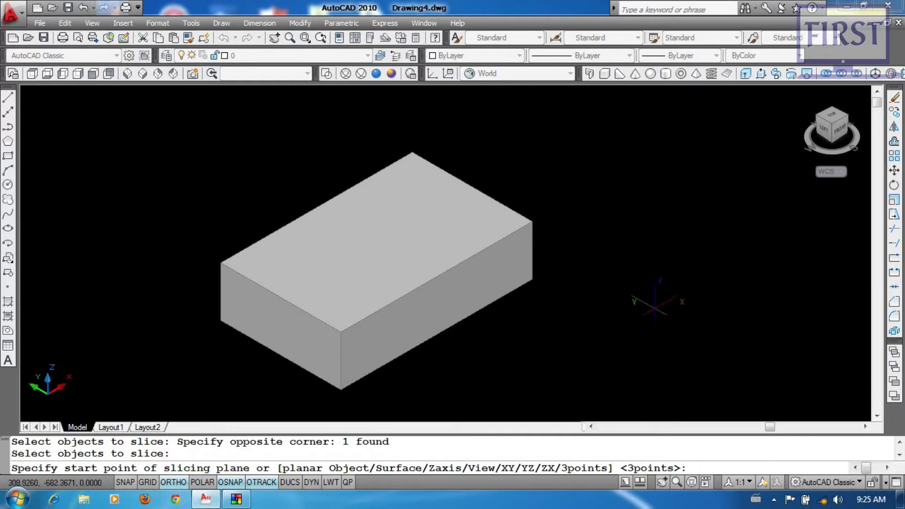
key("Return")
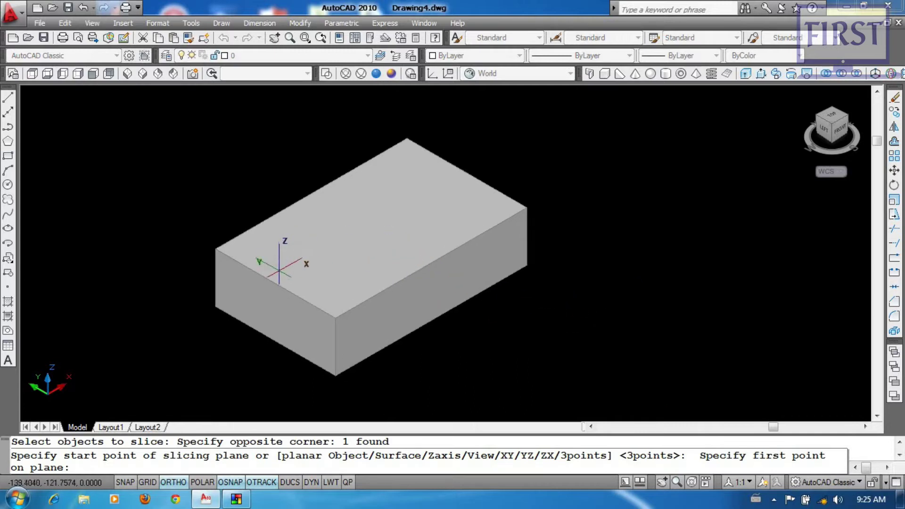
left_click(276, 283)
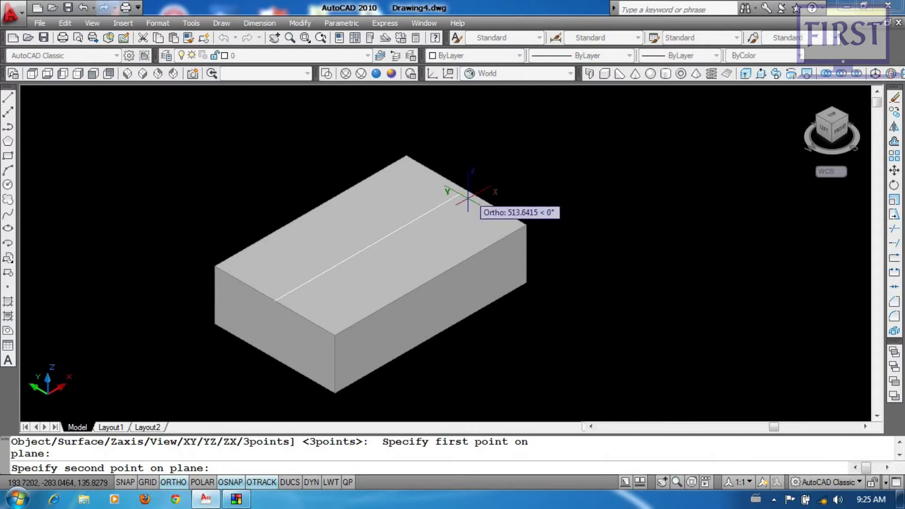
left_click(589, 124)
scroll(589, 123, "down", 4)
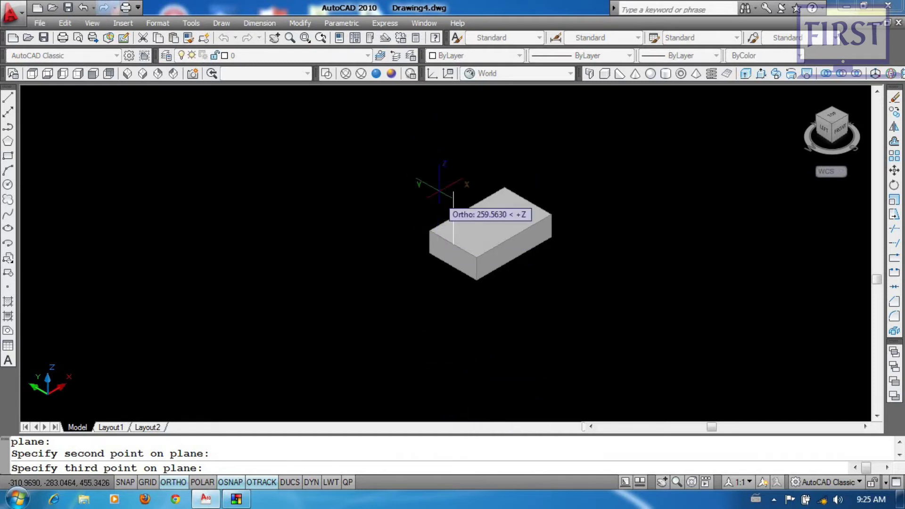
left_click(453, 128)
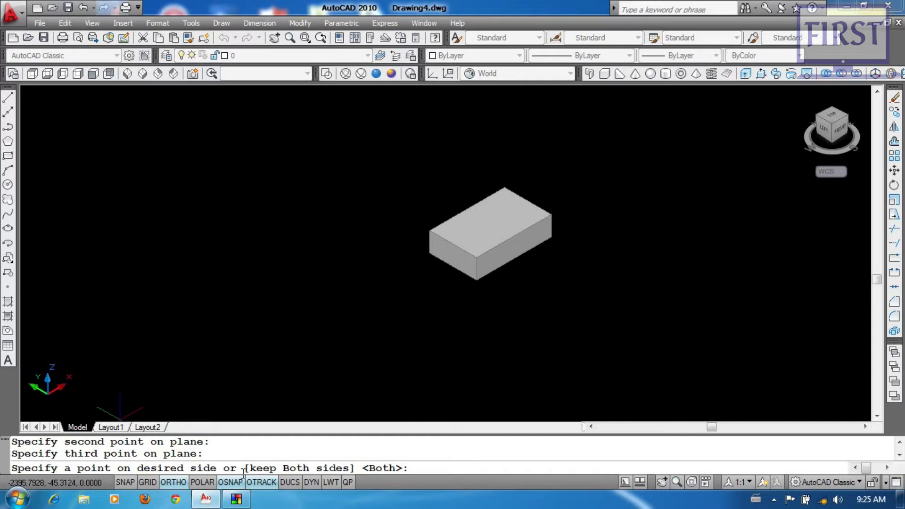
scroll(501, 255, "up", 3)
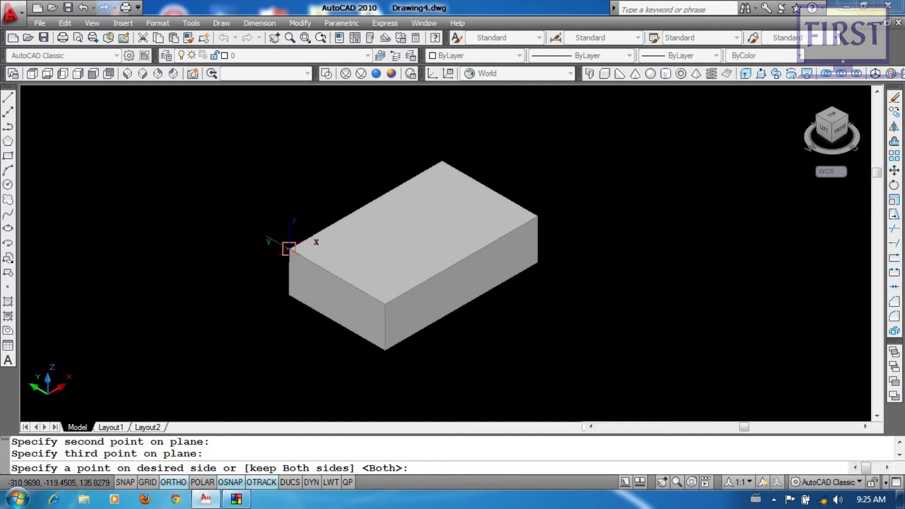
left_click(289, 248)
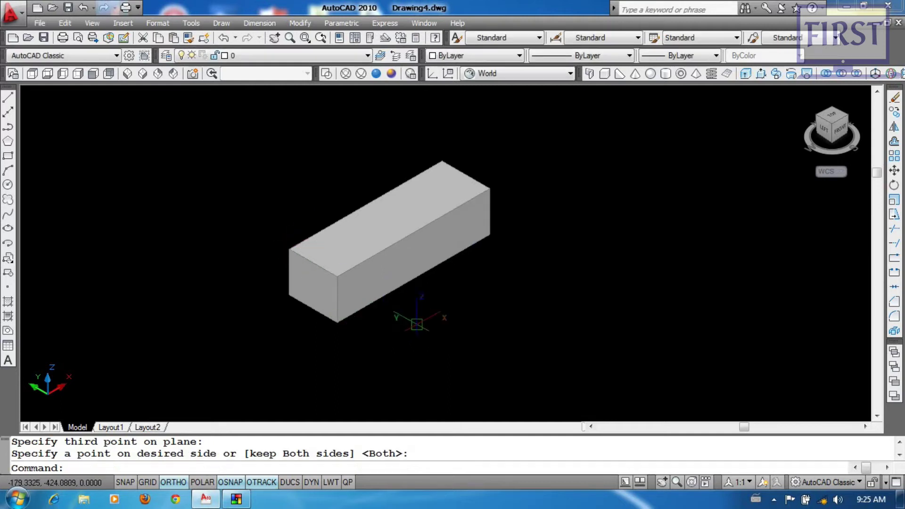
- Undo the slice of the box
type("u")
key("Return")
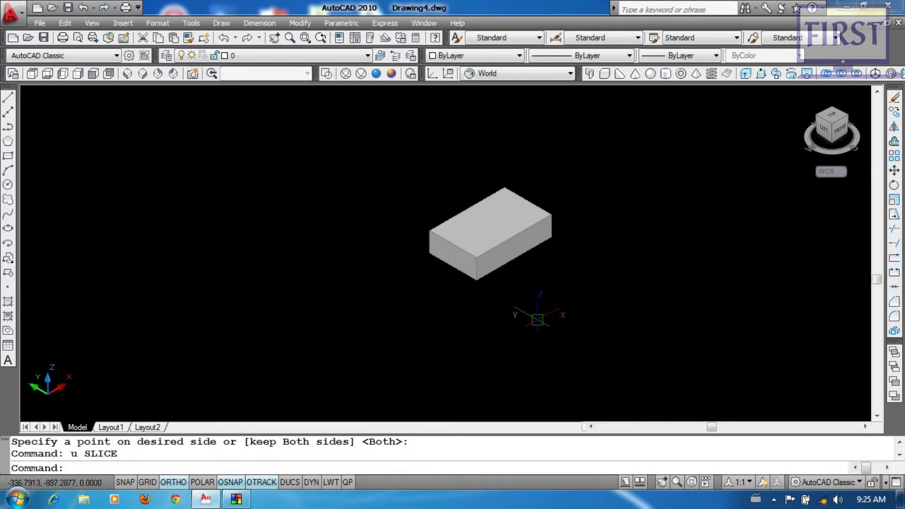
- Slice the box again with a three-point vertical plane through the midpoints of its short top edges, keeping both sides
type("sl")
key("Return")
left_click(572, 288)
left_click(425, 202)
key("Return")
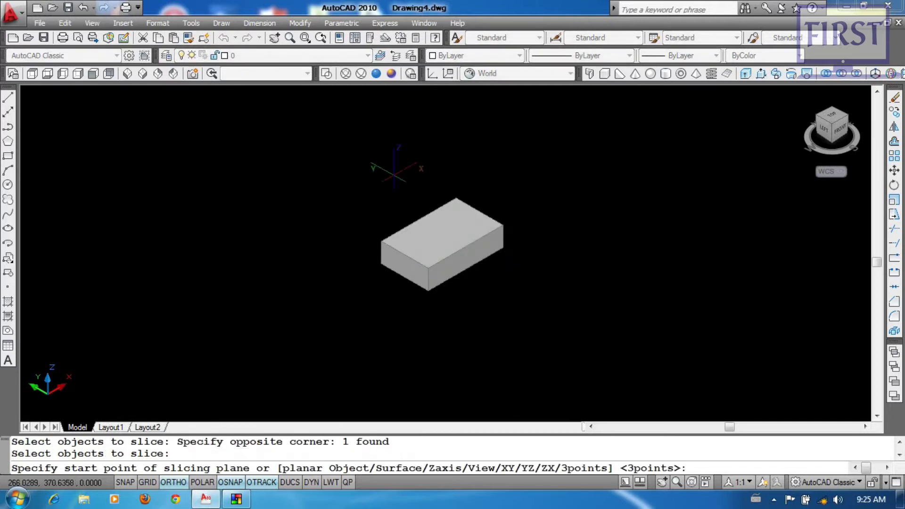
key("Return")
scroll(466, 198, "up", 2)
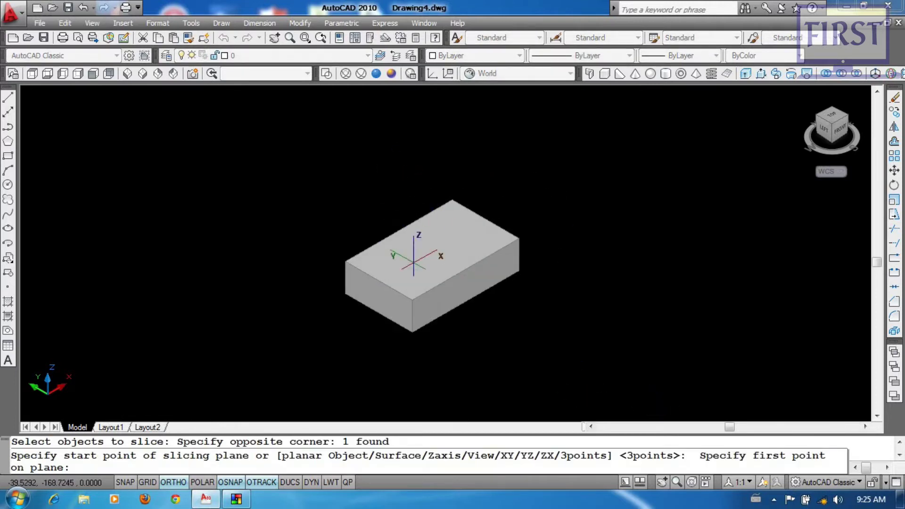
left_click(378, 280)
left_click(493, 215)
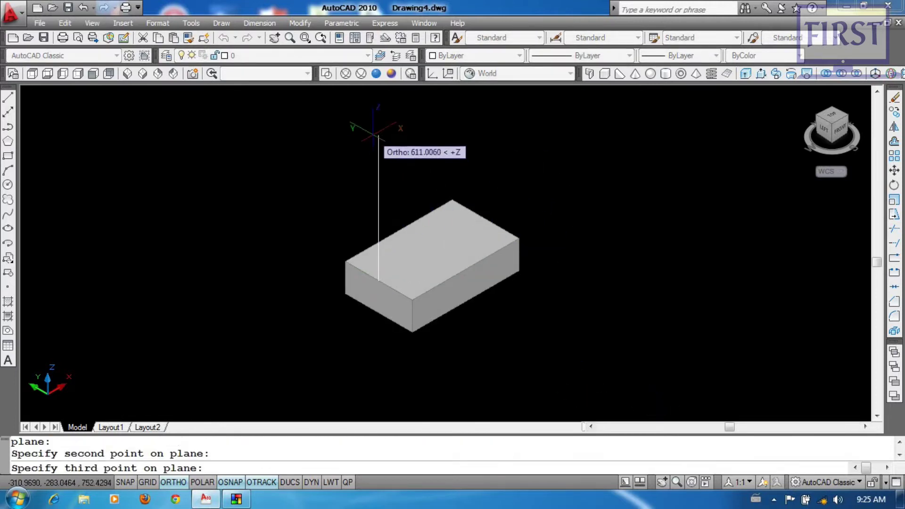
left_click(373, 134)
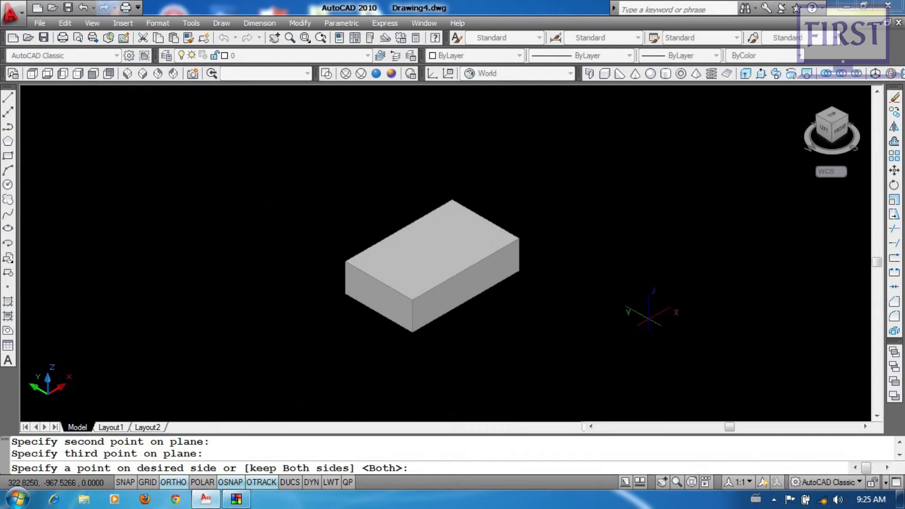
key("Return")
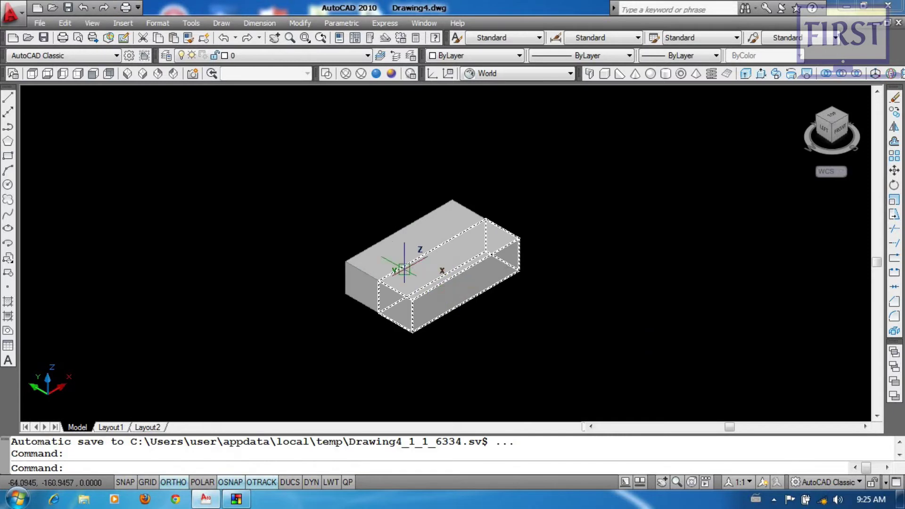
- Move the front half of the sliced box away from the rear half along the negative Y axis
type("m")
key("Return")
left_click(490, 283)
key("Return")
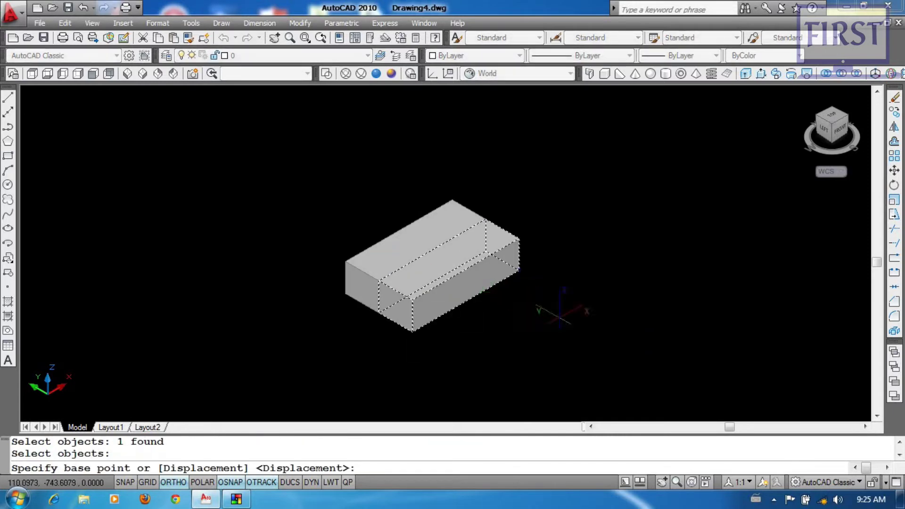
left_click(560, 310)
left_click(620, 340)
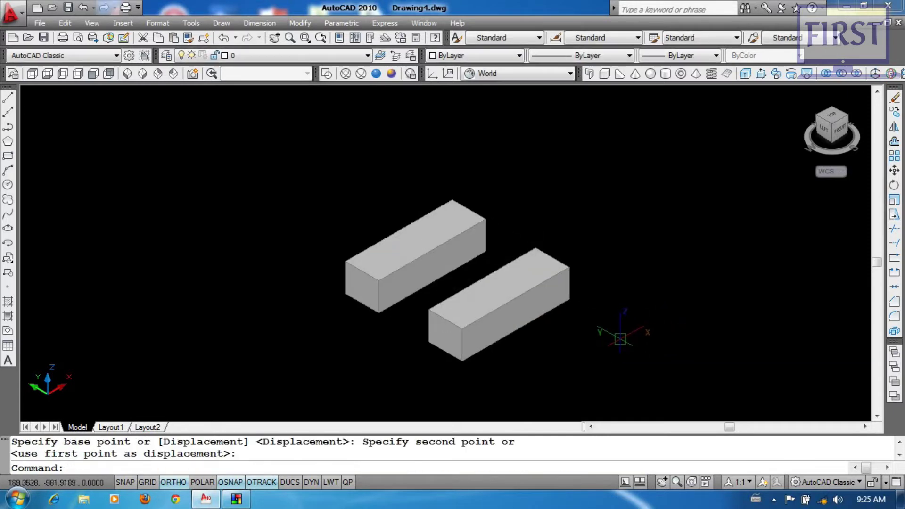
- Undo both the move and the slice of the box
key("Return")
key("Return")
scroll(537, 278, "up", 2)
left_click(644, 213)
left_click(644, 214)
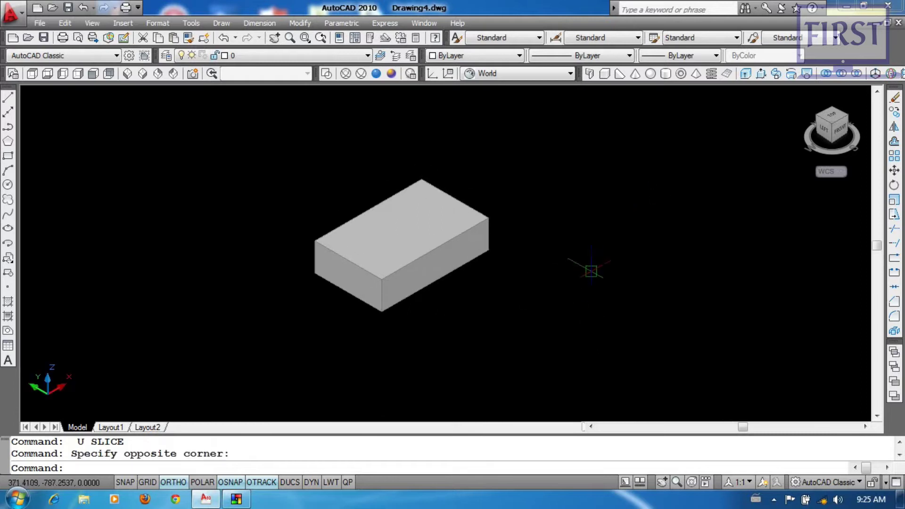
- Set the UCS to the Front orientation
scroll(450, 306, "up", 2)
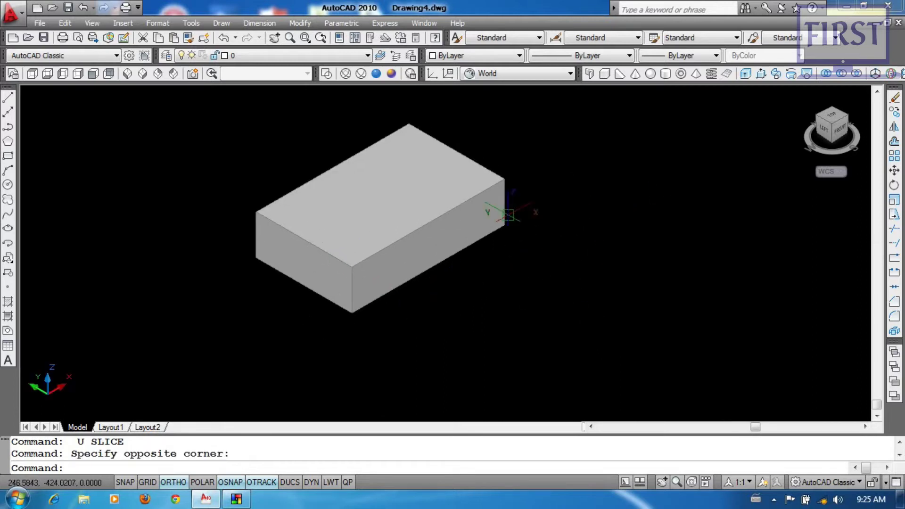
left_click(537, 73)
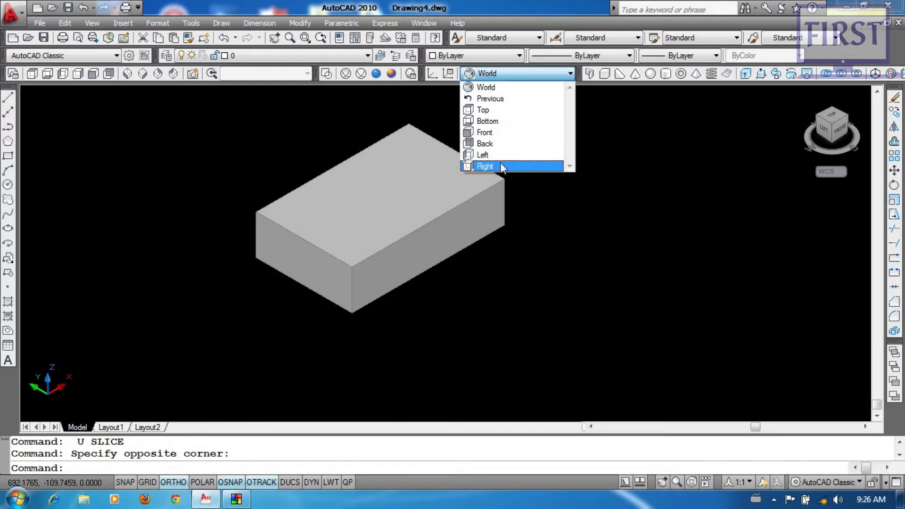
left_click(492, 133)
- Slice the box horizontally at mid-height with two points starting from the front vertical edge's midpoint, keeping only the lower half
type("s")
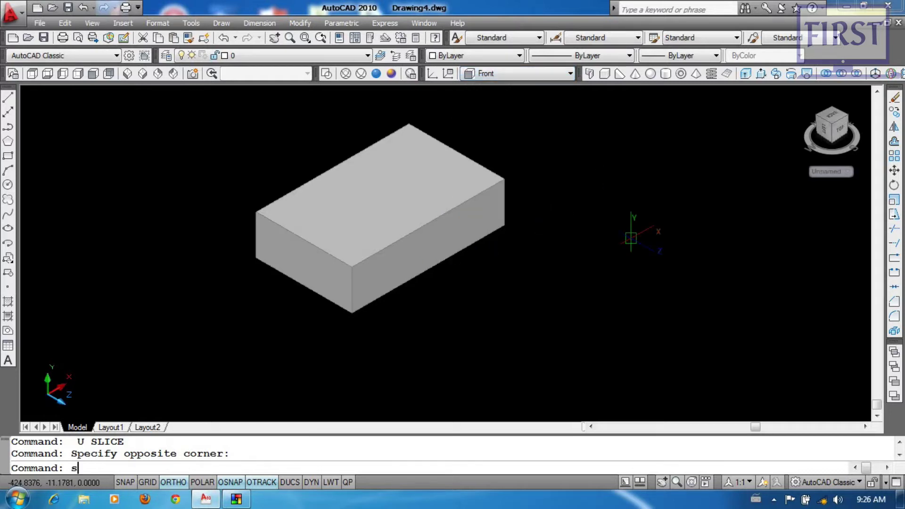
type("l")
key("Return")
left_click(502, 270)
left_click(393, 181)
key("Return")
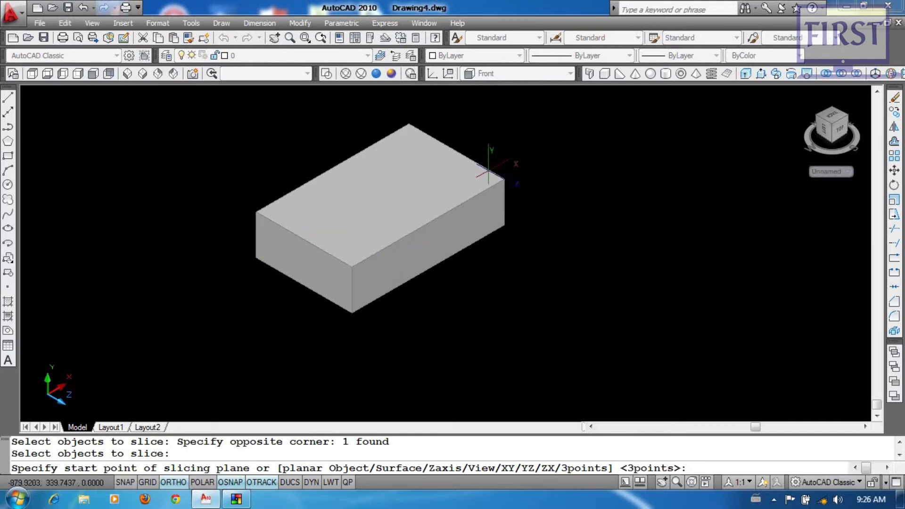
middle_click_drag(422, 321, 437, 304)
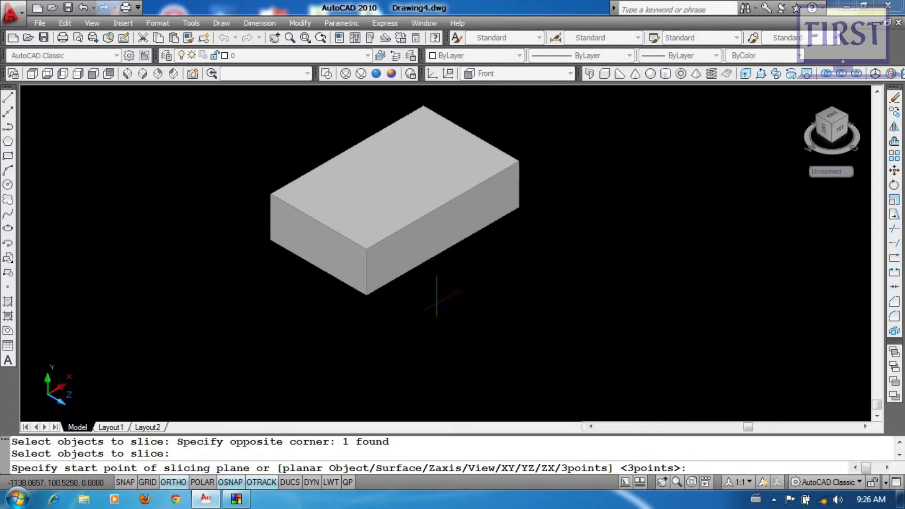
scroll(421, 330, "up", 2)
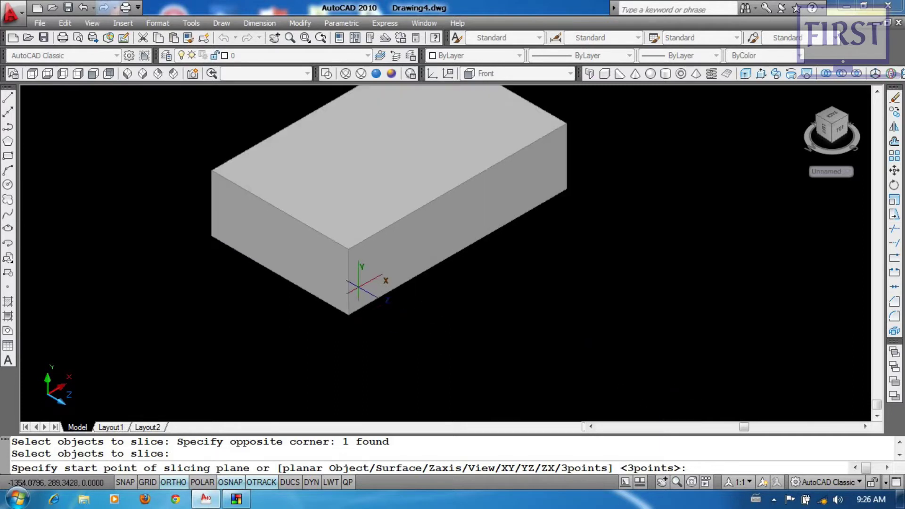
left_click(349, 282)
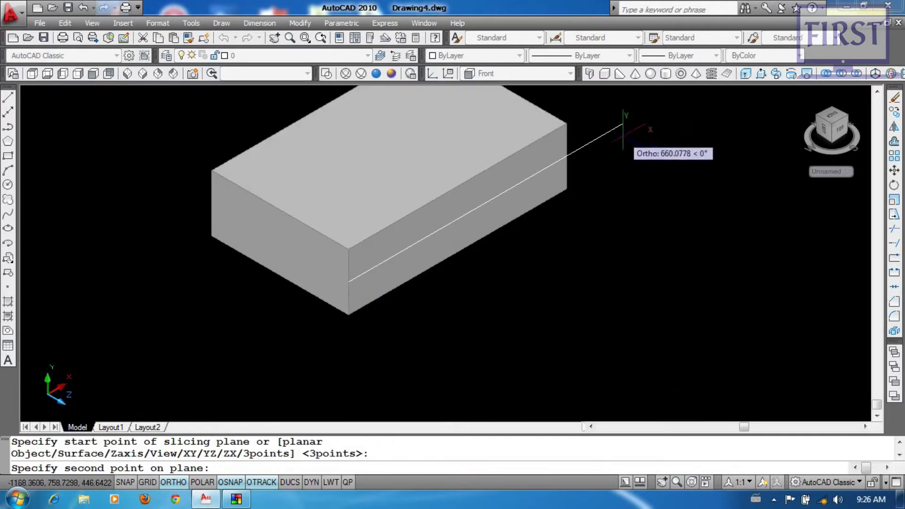
left_click(649, 112)
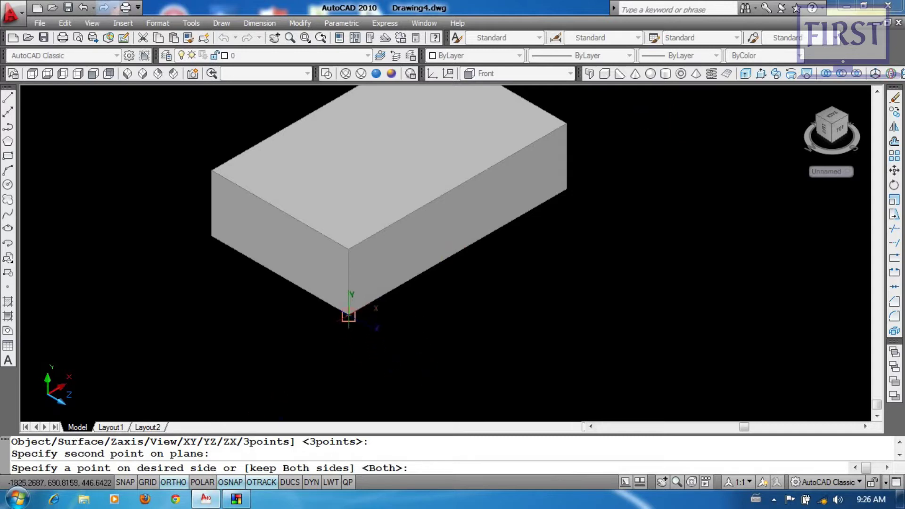
left_click(348, 315)
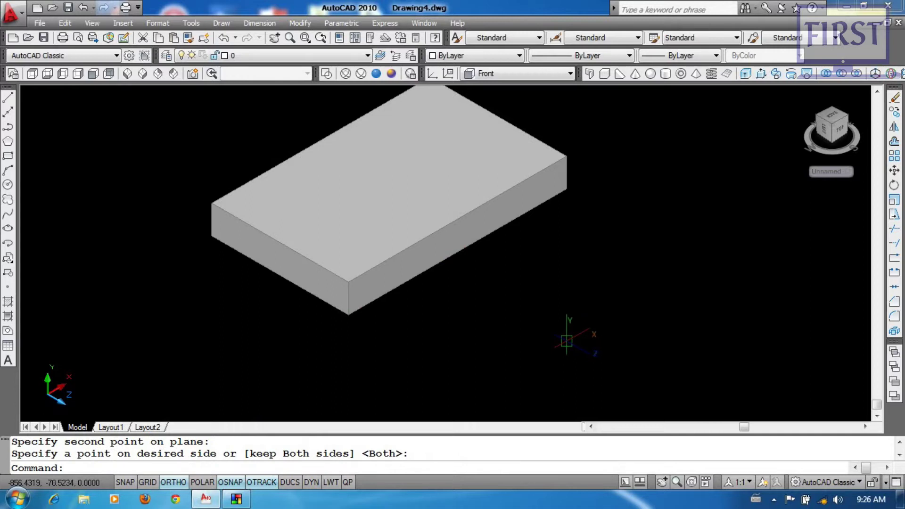
- Set the UCS to the Left orientation
middle_click_drag(566, 341, 542, 333)
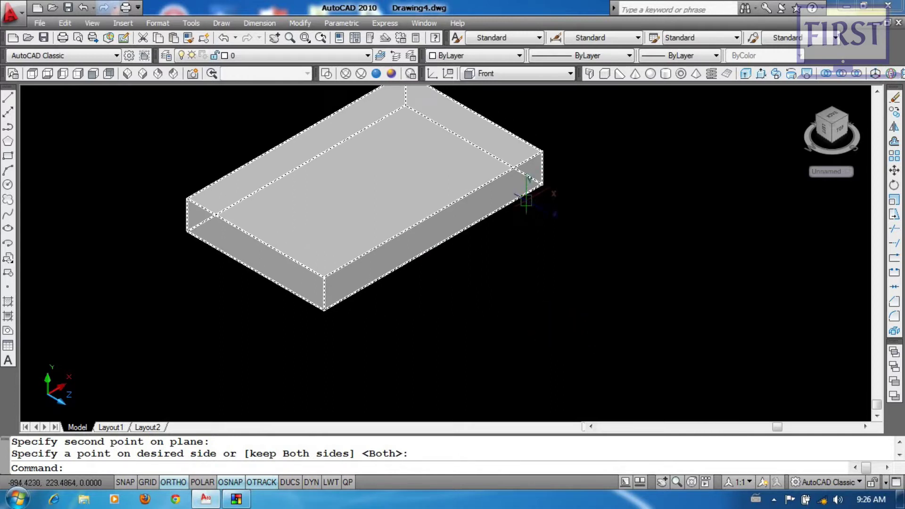
left_click(481, 74)
left_click(507, 154)
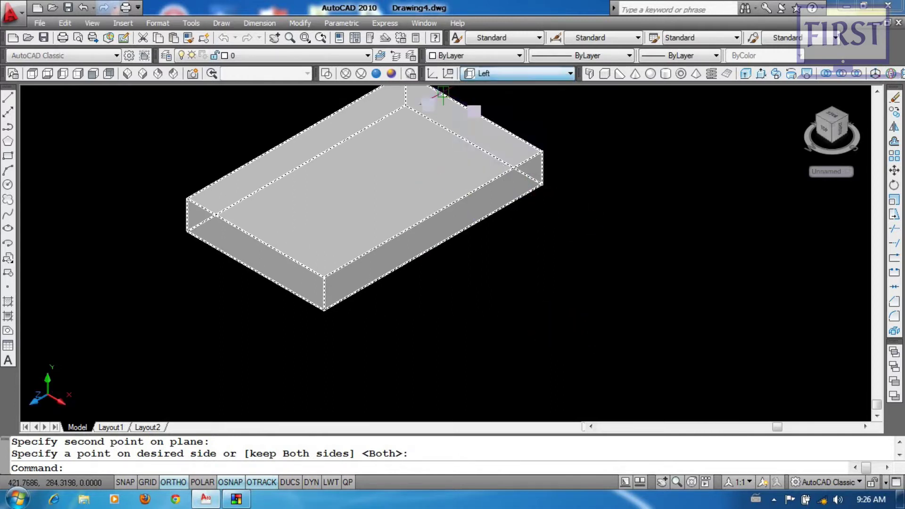
- Slice the box diagonally across its short end face, from the lower front corner to the opposite upper corner, keeping both sides
type("sl")
key("Return")
left_click(518, 263)
left_click(363, 194)
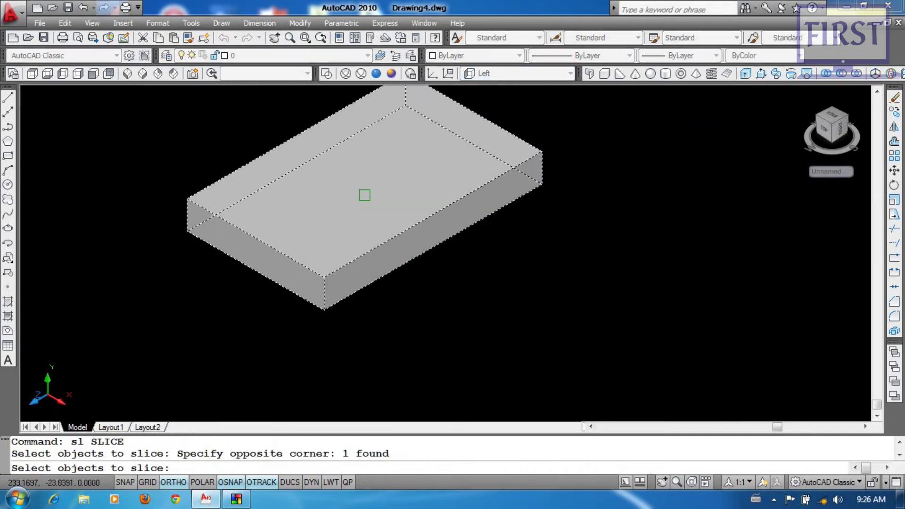
key("Return")
middle_click_drag(435, 288, 517, 276)
scroll(434, 317, "up", 2)
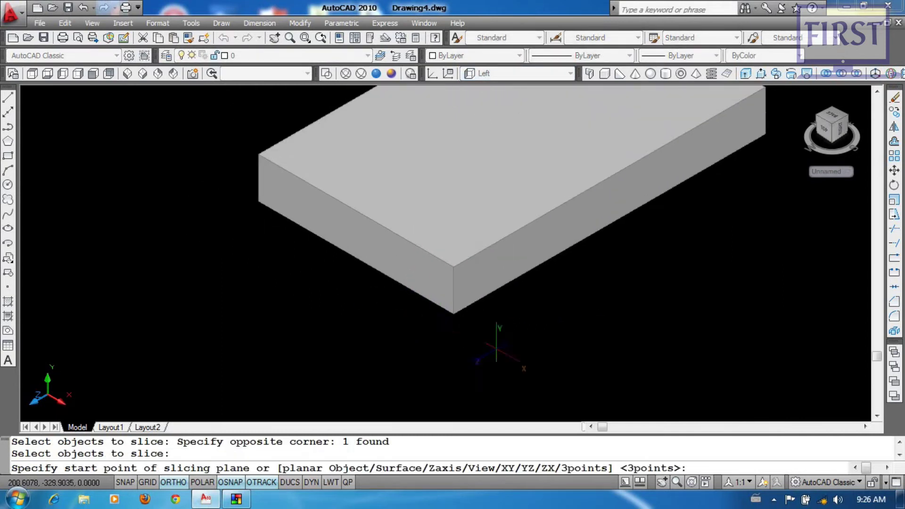
left_click(450, 315)
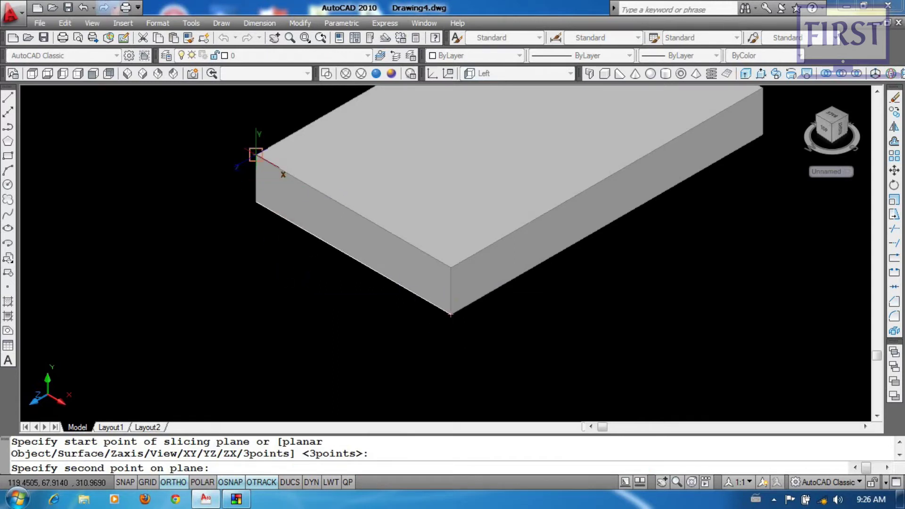
left_click(255, 154)
key("Return")
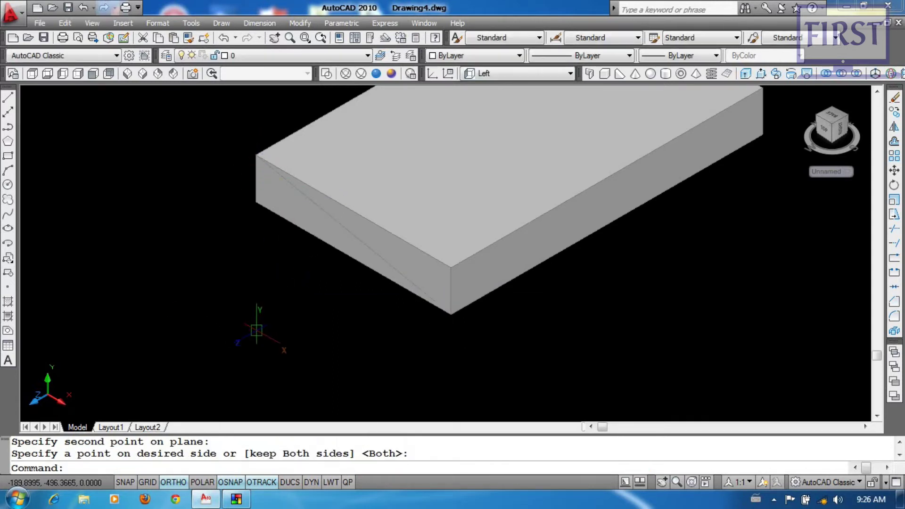
- Move the lower wedge straight down, clear of the upper wedge
type("m")
key("Return")
left_click(291, 208)
key("Return")
left_click(172, 185)
left_click(189, 282)
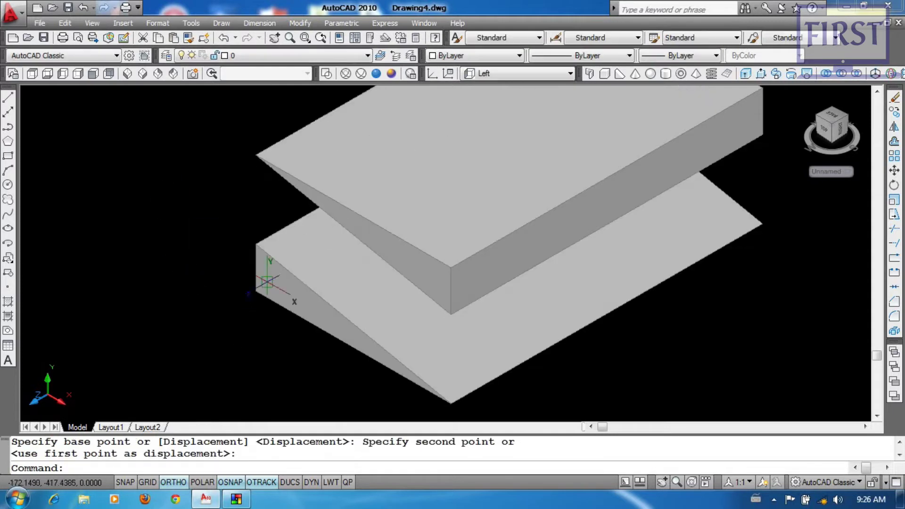
- Set the UCS to Front and slice the upper wedge diagonally across its long side face from lower to upper corner, keeping both sides
scroll(316, 281, "down", 2)
middle_click_drag(561, 313, 480, 315)
left_click(537, 75)
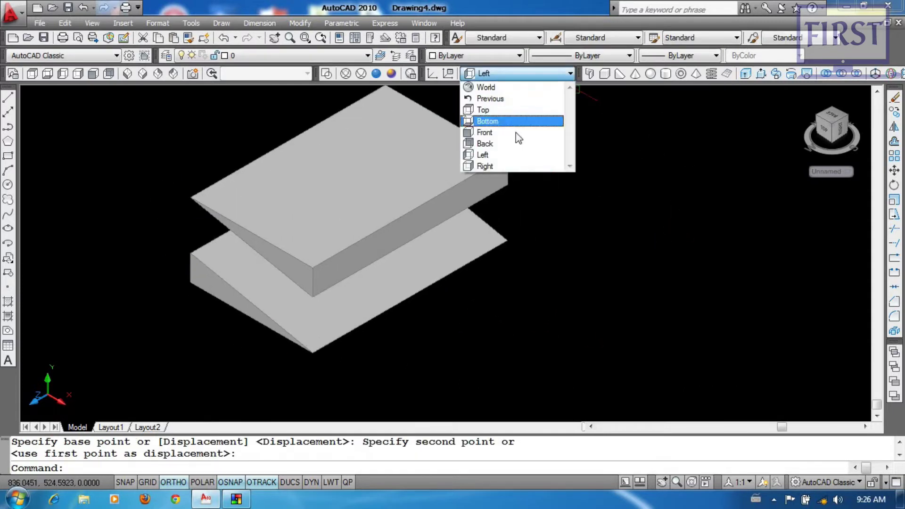
left_click(505, 132)
type("sl")
key("Return")
left_click(493, 173)
key("Return")
scroll(358, 328, "up", 2)
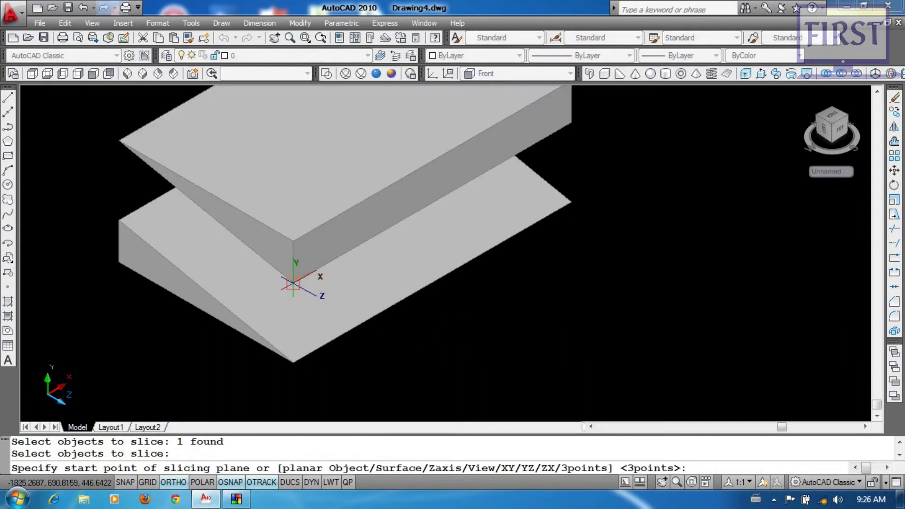
left_click(300, 281)
middle_click_drag(452, 204, 410, 296)
left_click(529, 172)
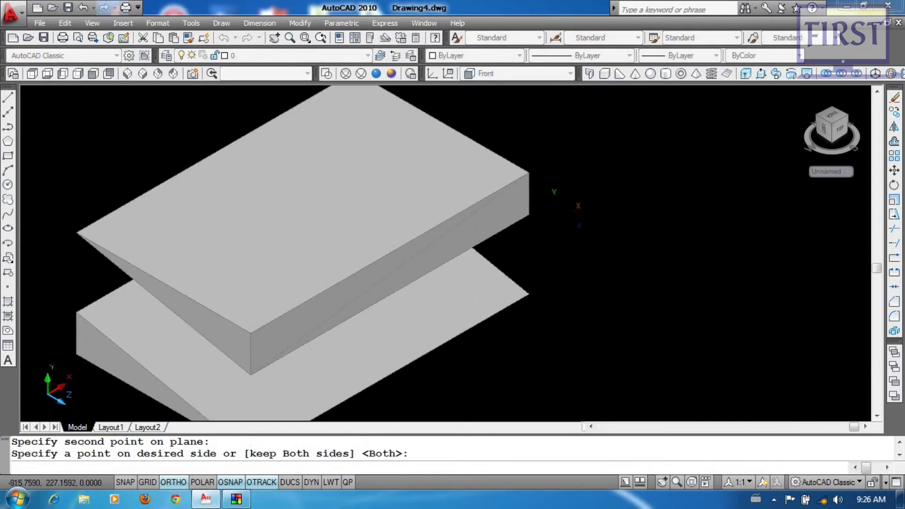
key("Return")
- Move the topmost sliced piece straight up to separate it from the piece beneath
scroll(561, 236, "down", 2)
type("m")
key("Return")
left_click(396, 276)
key("Return")
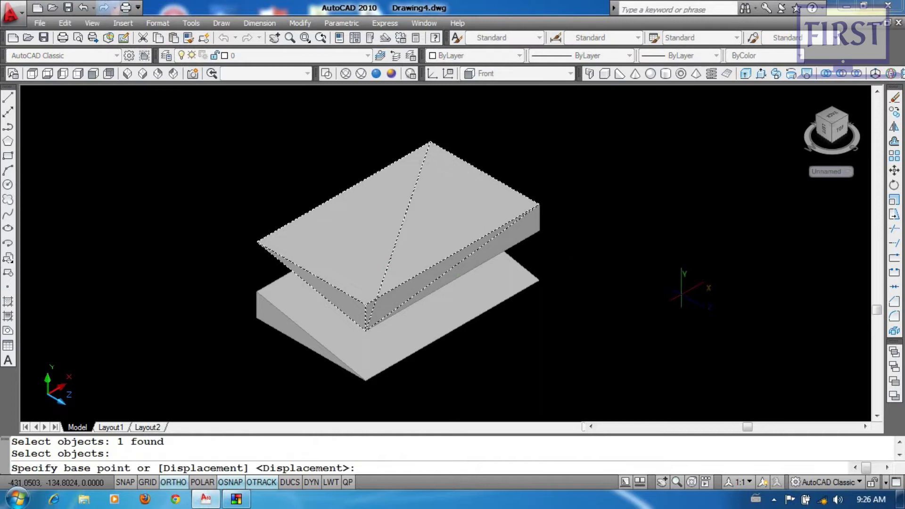
left_click(678, 292)
left_click(677, 252)
middle_click_drag(666, 313, 614, 297)
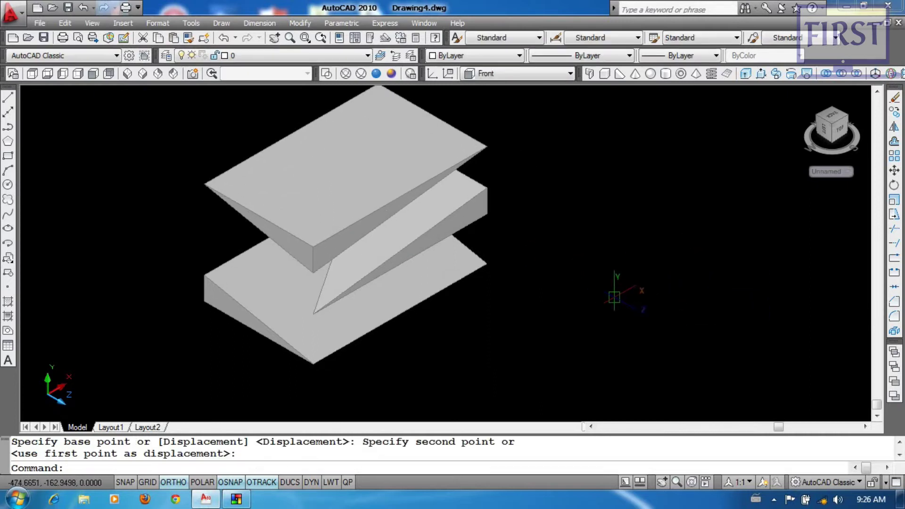
- Erase all three sliced pieces with a crossing selection
left_click(489, 329)
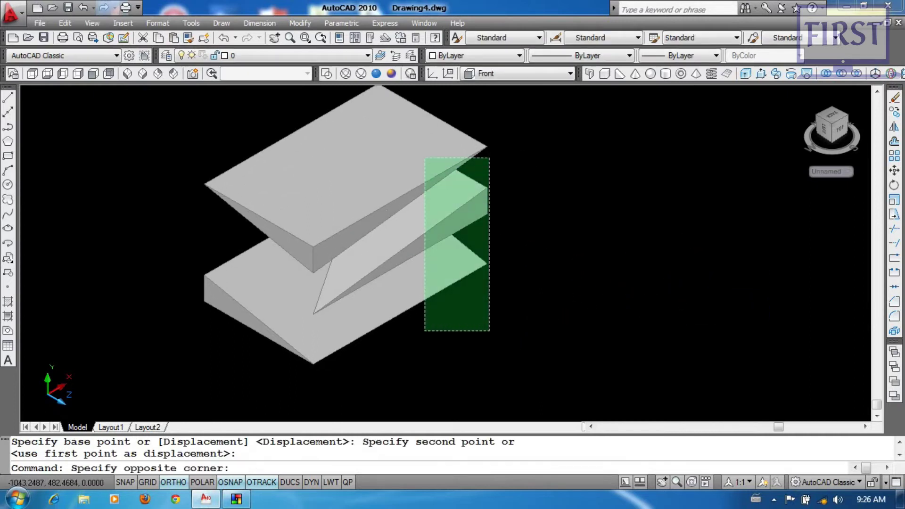
left_click(423, 158)
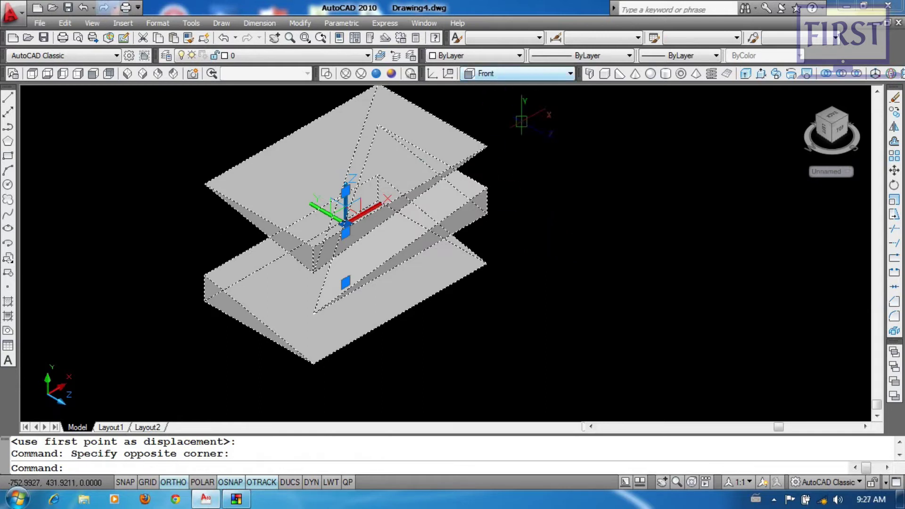
key("space")
left_click(574, 276)
left_click(455, 233)
left_click(460, 239)
left_click(372, 285)
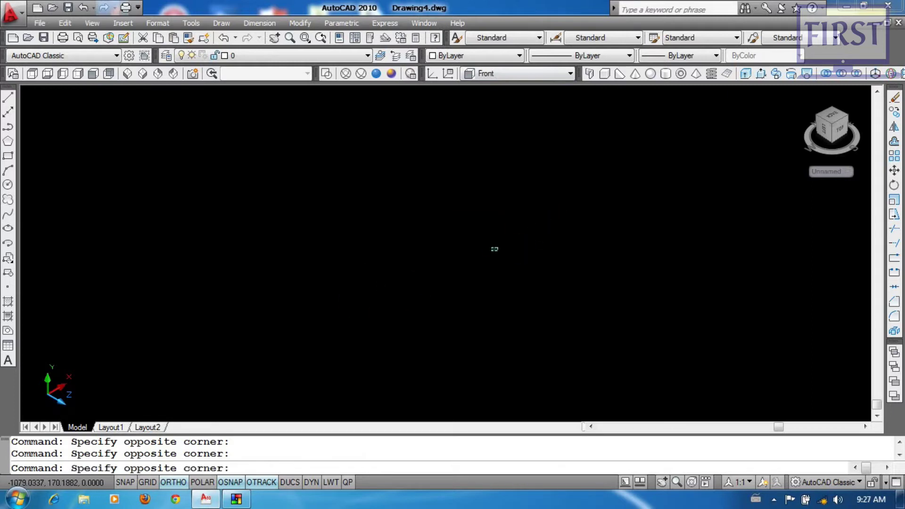
left_click(530, 229)
left_click(397, 307)
type("re")
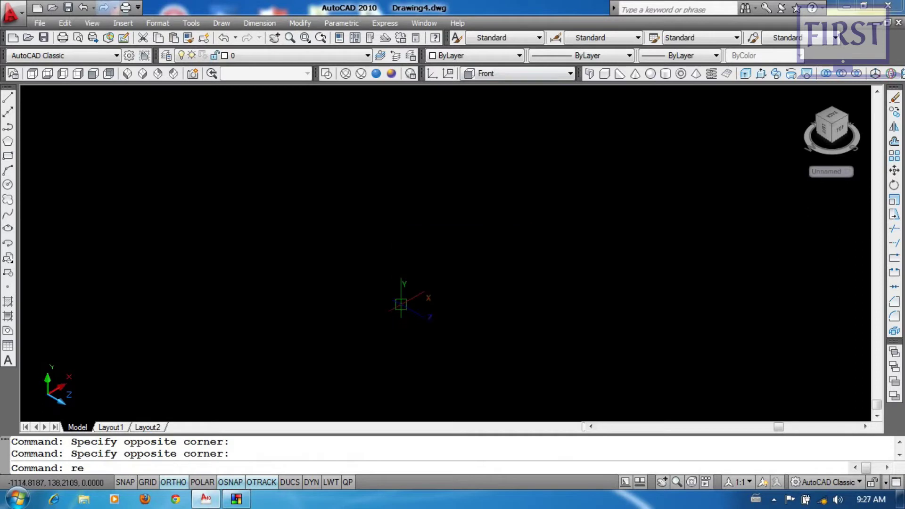
key("space")
key("space")
key("space")
left_click(499, 240)
left_click(393, 305)
left_click(422, 286)
left_click(372, 300)
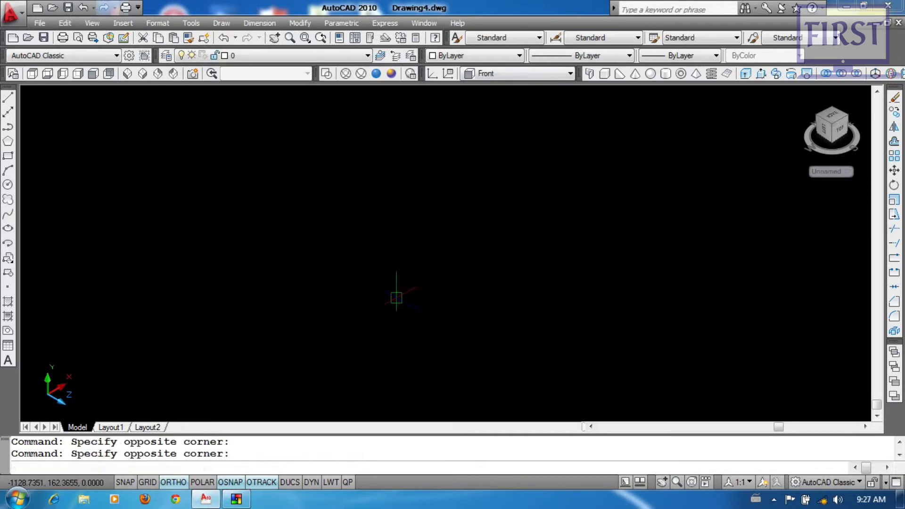
left_click(479, 208)
left_click(372, 263)
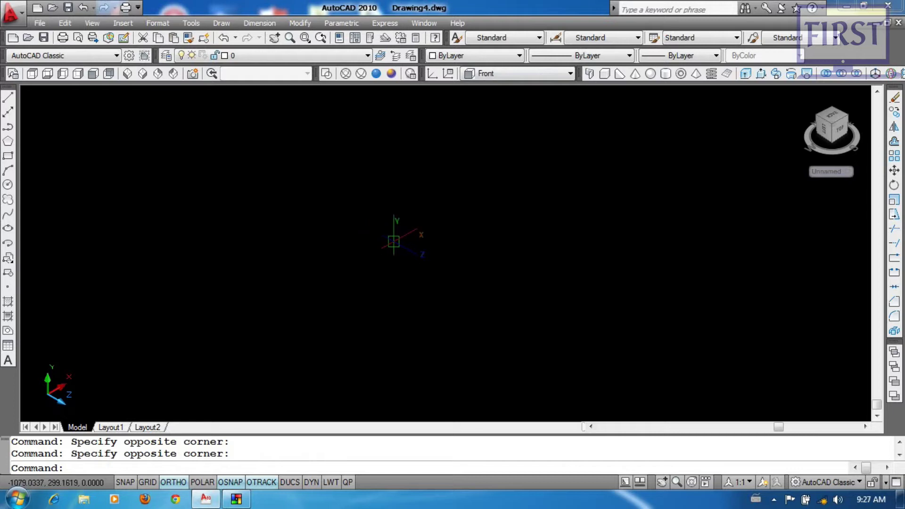
left_click(57, 9)
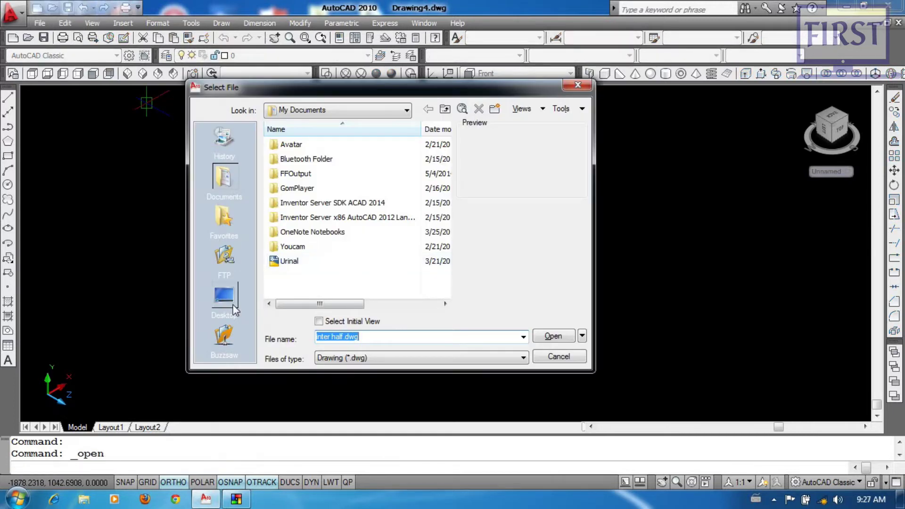
left_click(234, 311)
left_click(585, 88)
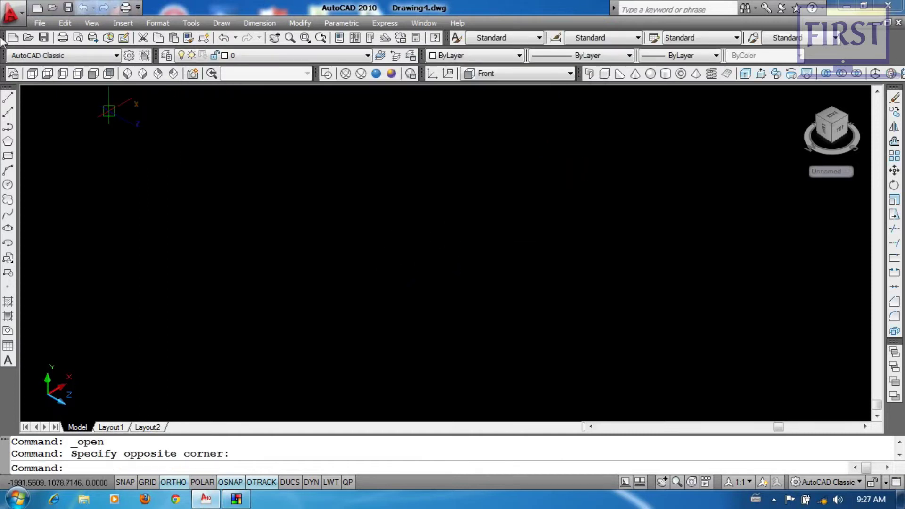
left_click(20, 20)
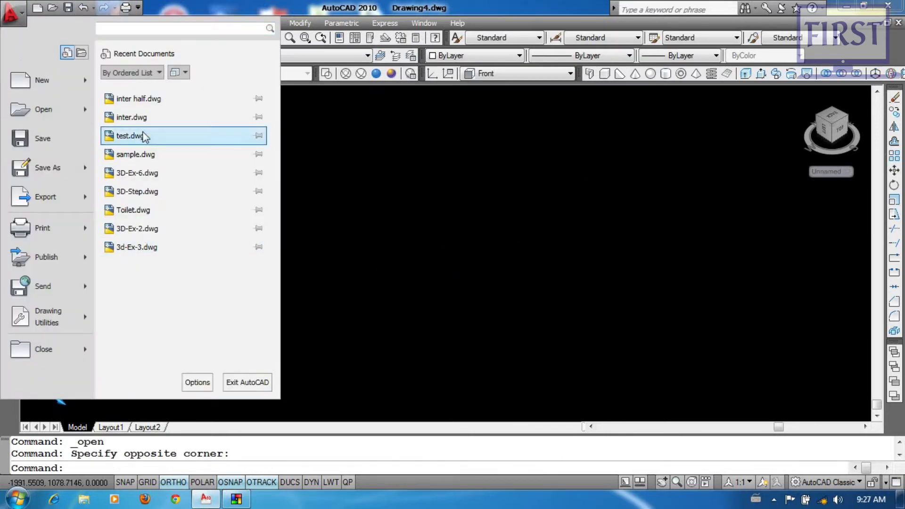
left_click(433, 162)
left_click(338, 252)
left_click(387, 176)
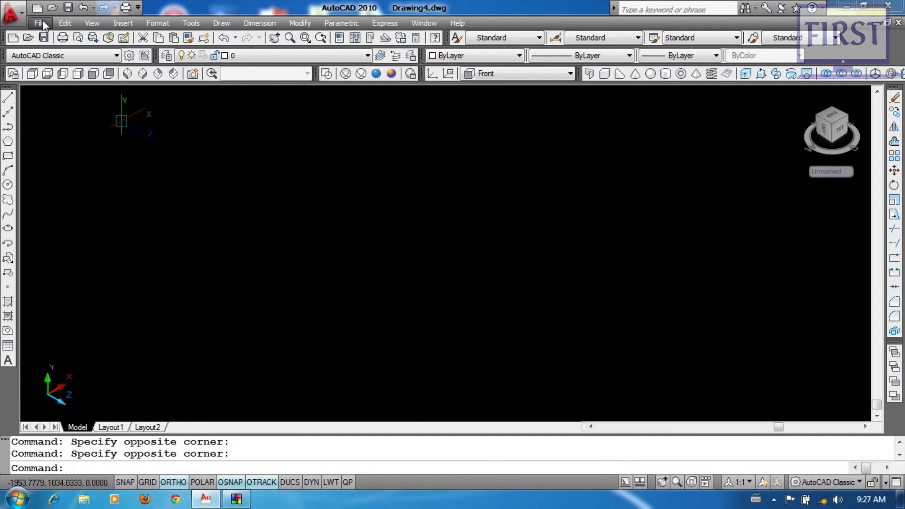
- Start opening a drawing and browse through drive DATA (D:) and the trainer's CD-1 folder to the Drawing files & Exercises folder
left_click(52, 7)
left_click(224, 296)
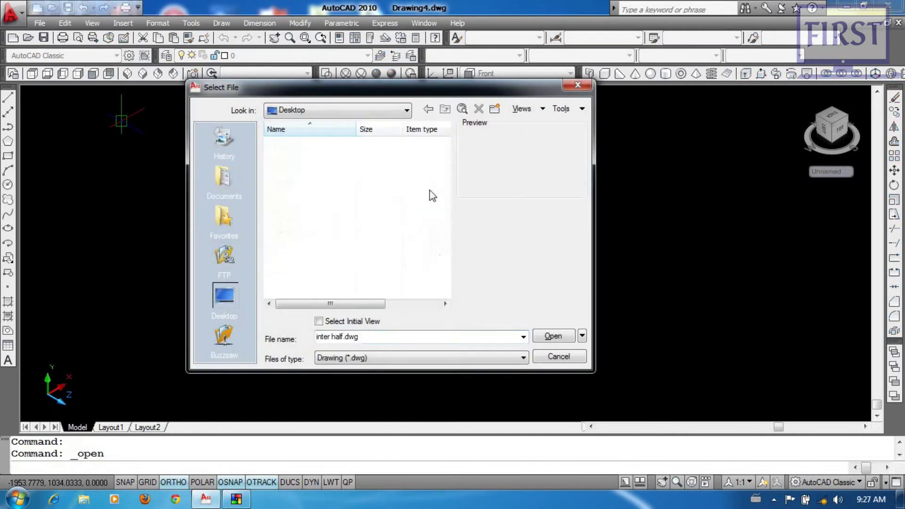
double_click(296, 188)
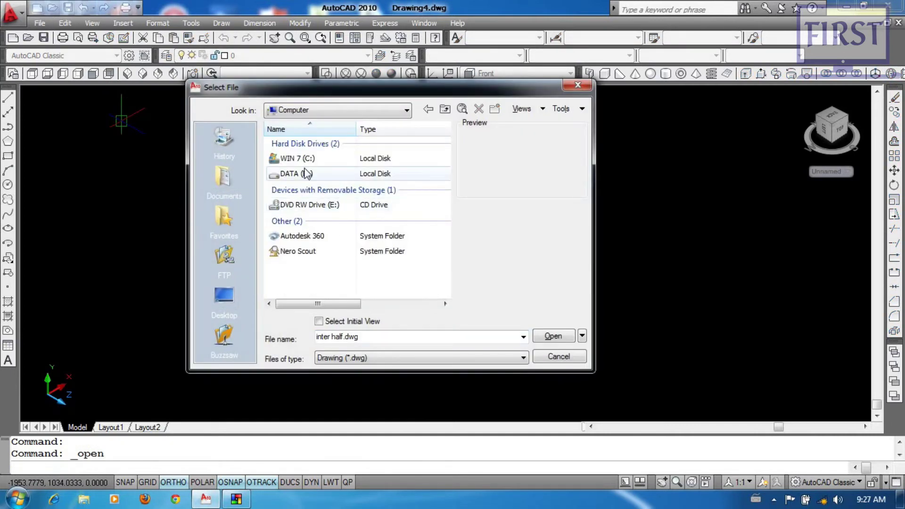
double_click(296, 173)
scroll(306, 175, "down", 10)
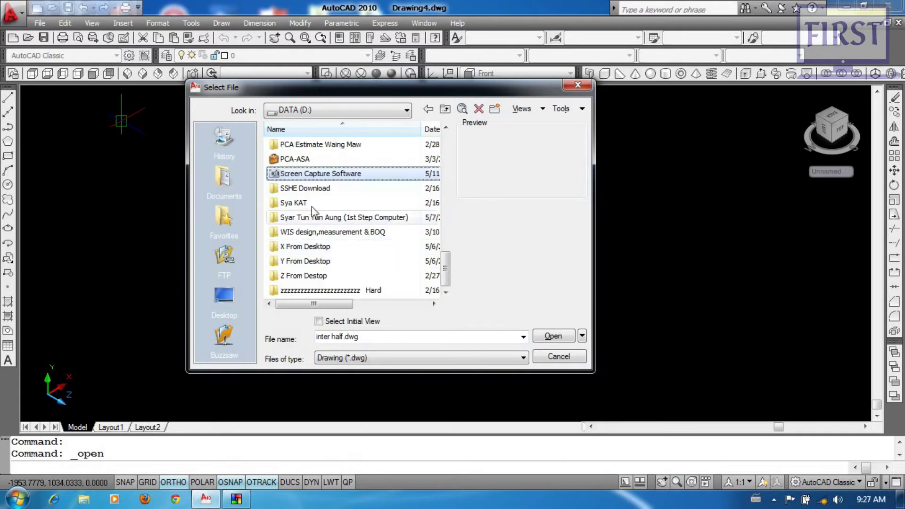
left_click(307, 188)
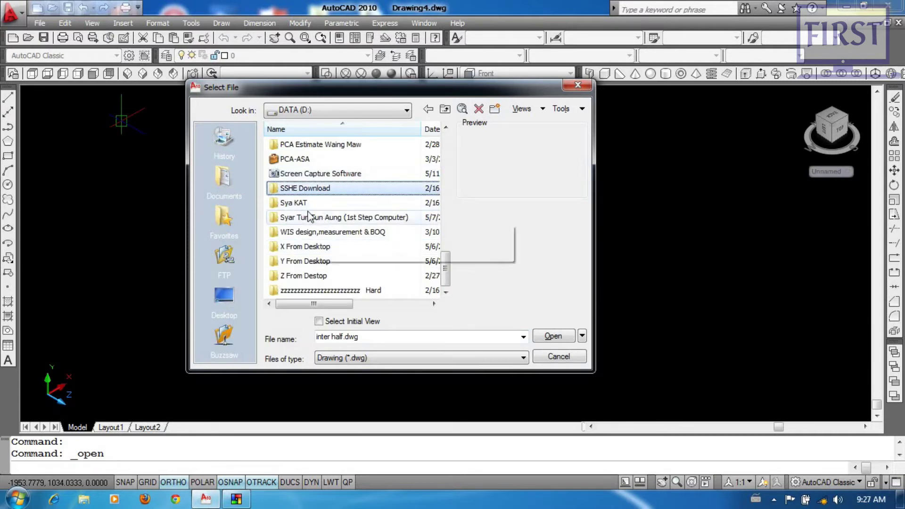
double_click(308, 215)
double_click(333, 146)
double_click(293, 146)
- Preview the drawings in the folder one by one and open training 3D
left_click(289, 159)
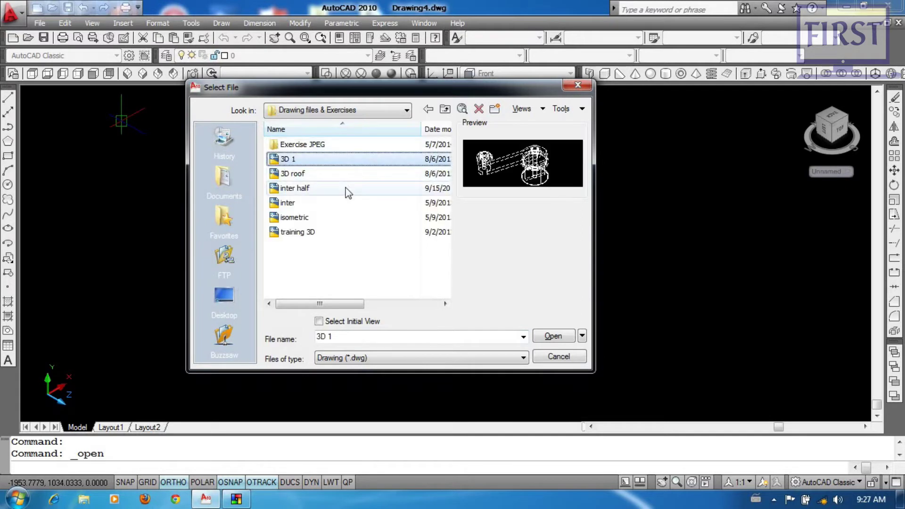
key("Down")
key("Down")
key("Down")
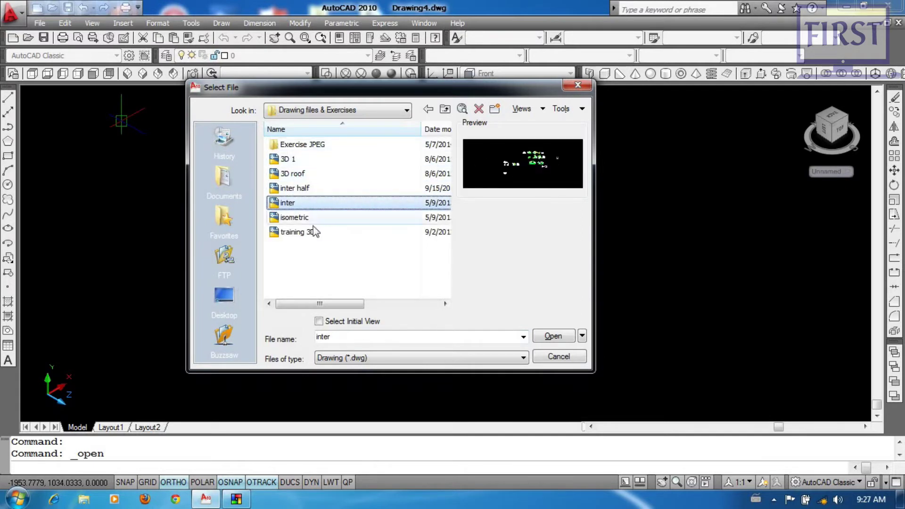
key("Down")
key("Down")
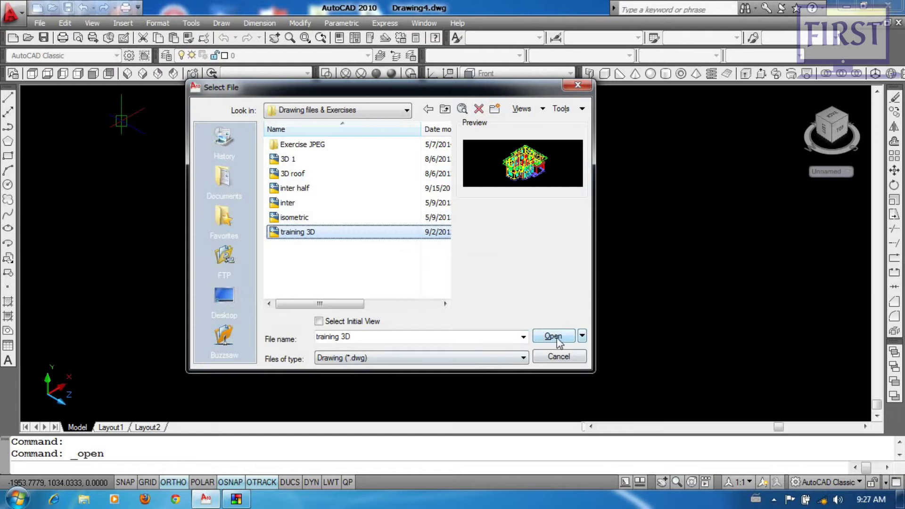
left_click(558, 339)
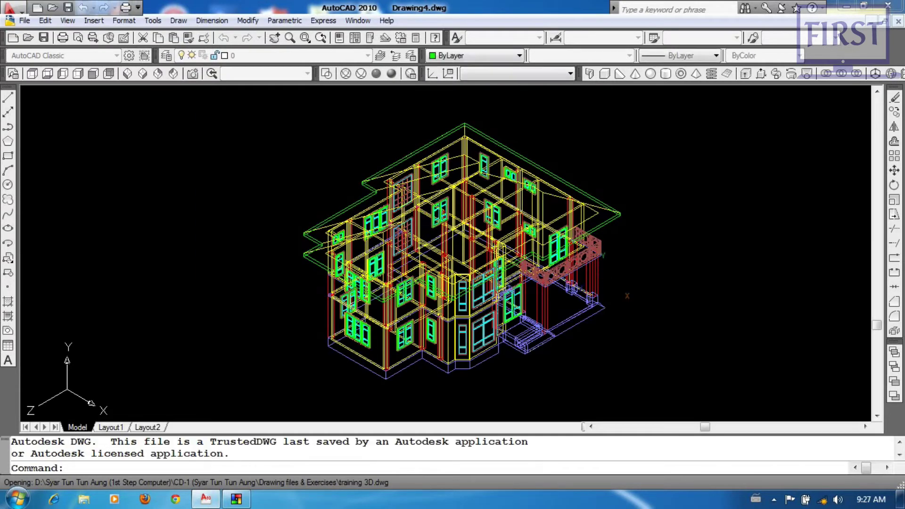
- Display the house model in the Realistic visual style
scroll(580, 308, "up", 2)
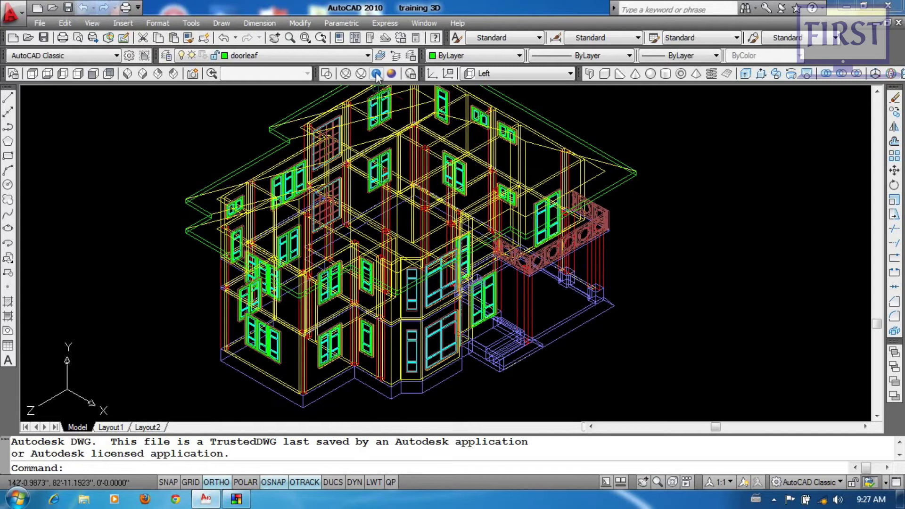
left_click(376, 74)
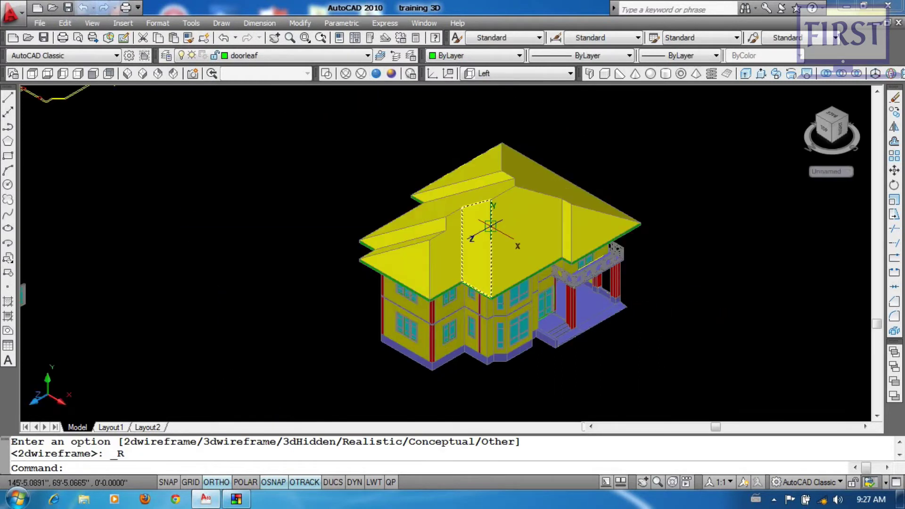
- Examine the shaded house model's roof, walls and porch, and the plans and components laid out around it
mouse_move(654, 314)
middle_mouse_down()
mouse_move(592, 303)
mouse_move(601, 301)
mouse_move(540, 311)
middle_mouse_up()
scroll(607, 301, "down", 4)
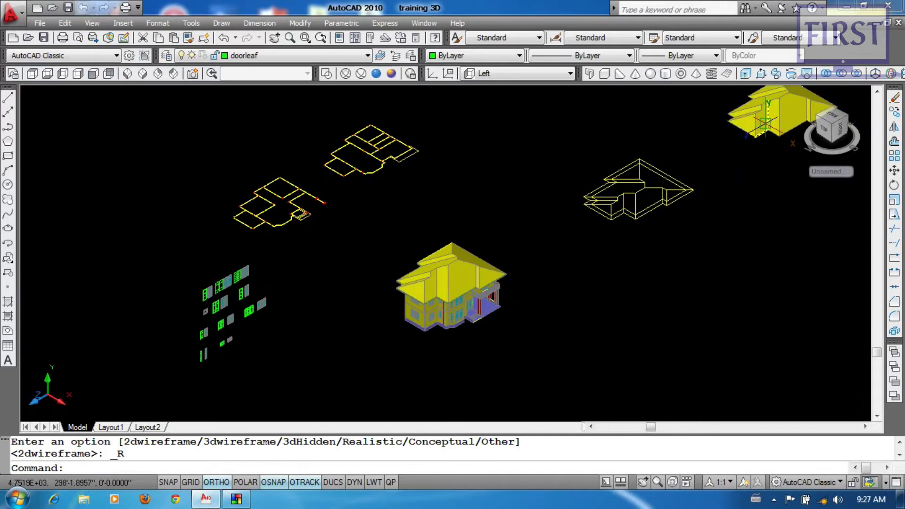
scroll(511, 308, "up", 5)
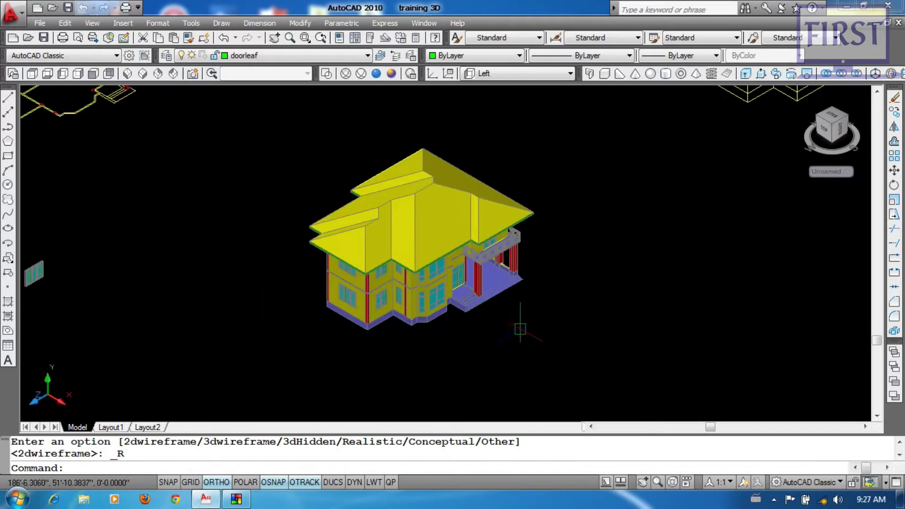
scroll(428, 358, "up", 2)
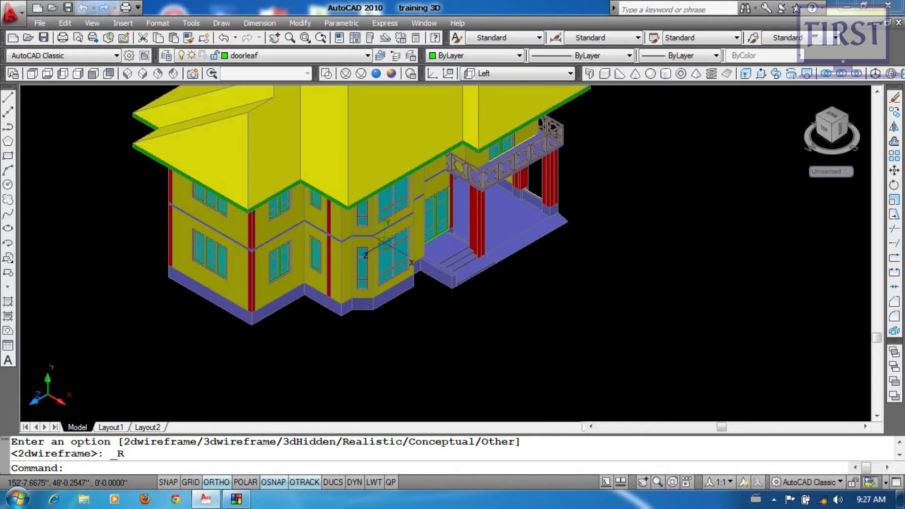
scroll(579, 359, "down", 2)
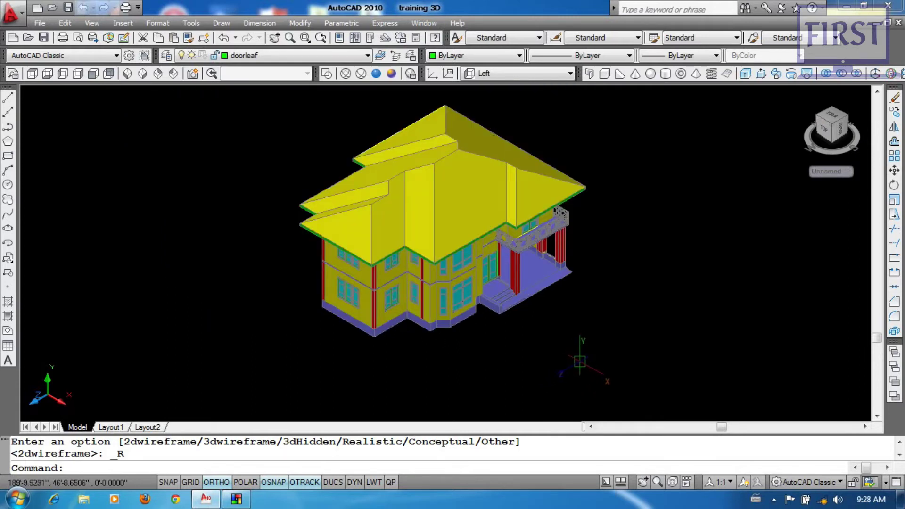
scroll(579, 320, "down", 4)
middle_click_drag(579, 325, 344, 353)
scroll(301, 356, "up", 5)
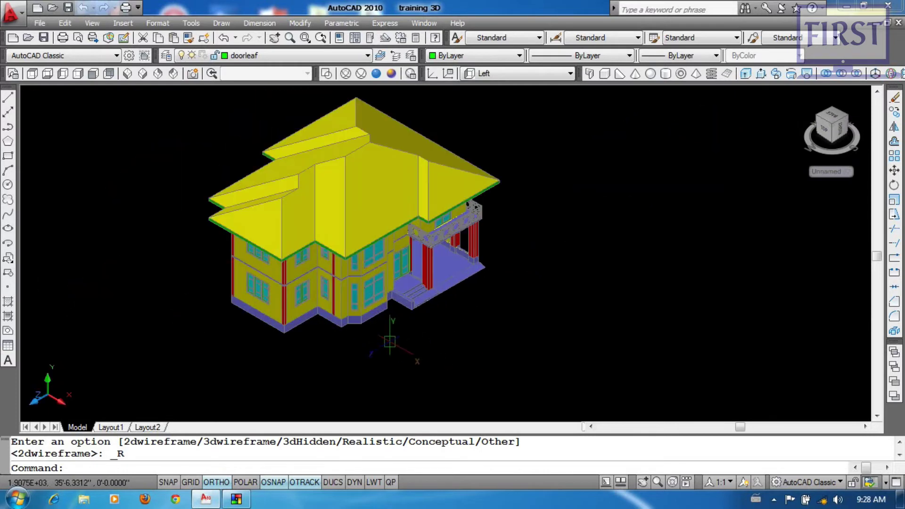
- Examine the shaded house from closer and farther away, along with the separate roof solid and roof plans beside it
middle_click_drag(561, 289, 602, 308)
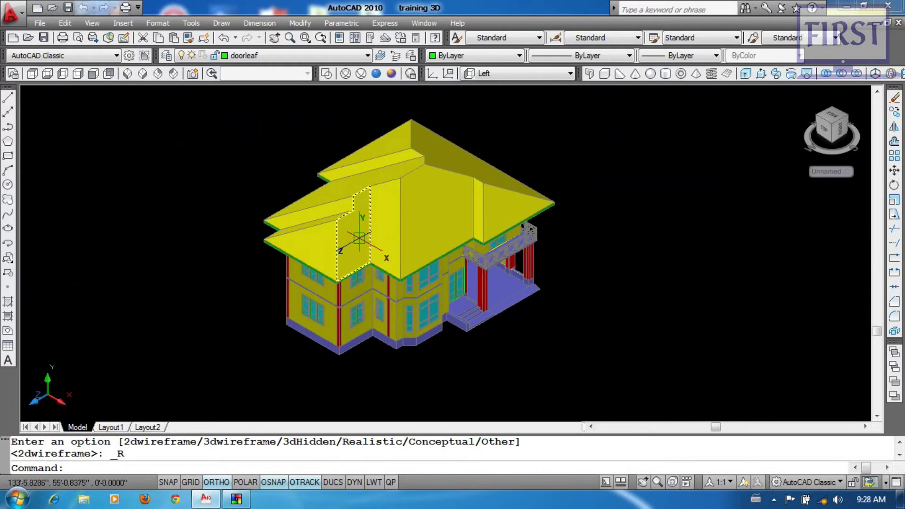
scroll(600, 257, "up", 2)
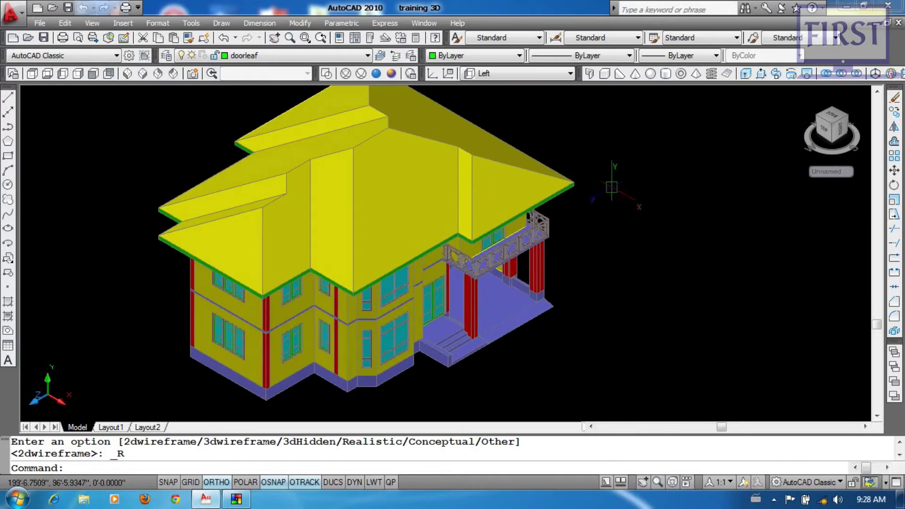
scroll(649, 256, "down", 10)
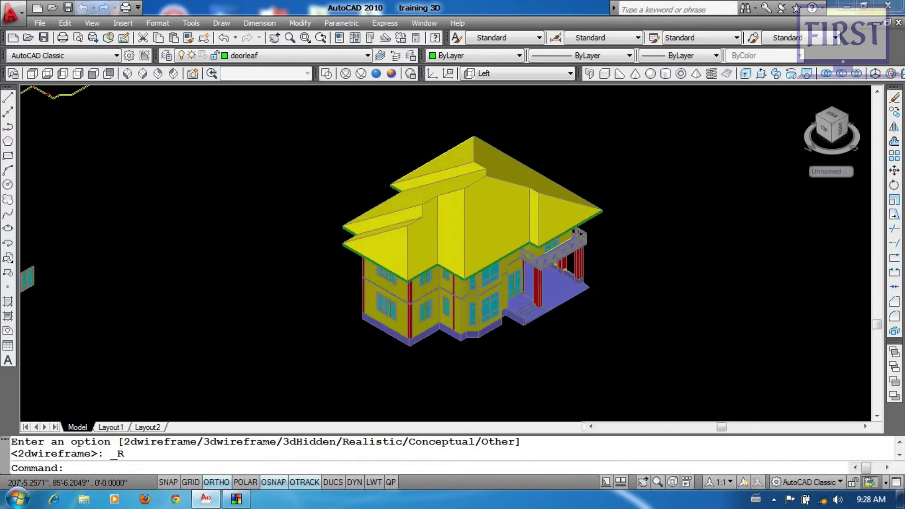
middle_click_drag(673, 282, 473, 304)
scroll(542, 223, "up", 8)
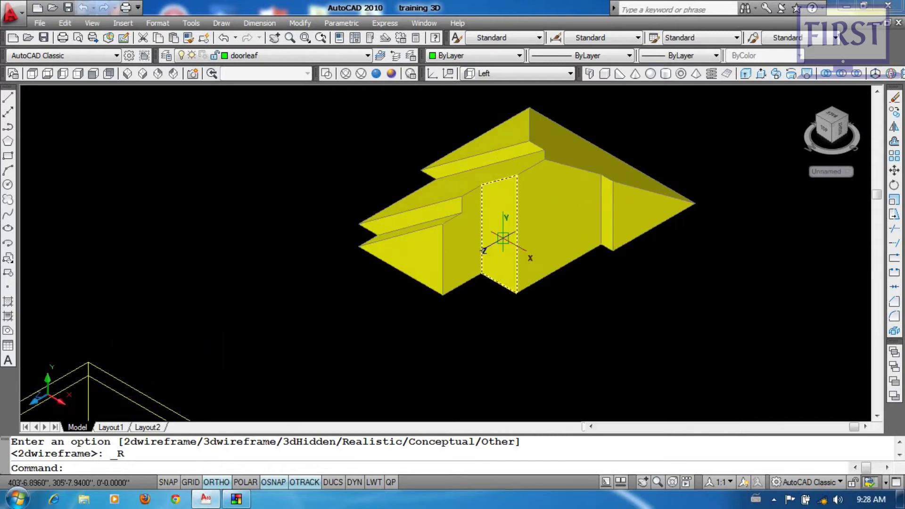
scroll(552, 234, "down", 6)
middle_click_drag(512, 292, 651, 195)
scroll(536, 267, "up", 2)
middle_click_drag(534, 270, 534, 281)
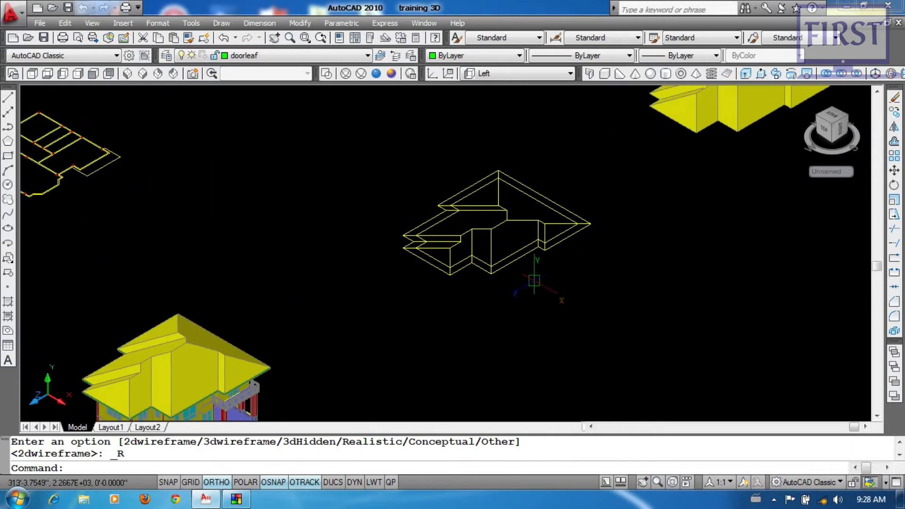
- Show the drawing from the Top view in the 2D wireframe visual style
key("alt+v")
key("3")
type("tvs")
key("Return")
type("2")
key("Return")
- Copy the outer and inner roof outlines, without the hip and ridge lines, to the empty space above the roof plan
type("c")
scroll(564, 289, "up", 3)
type("o")
key("Return")
left_click(487, 241)
left_click(436, 248)
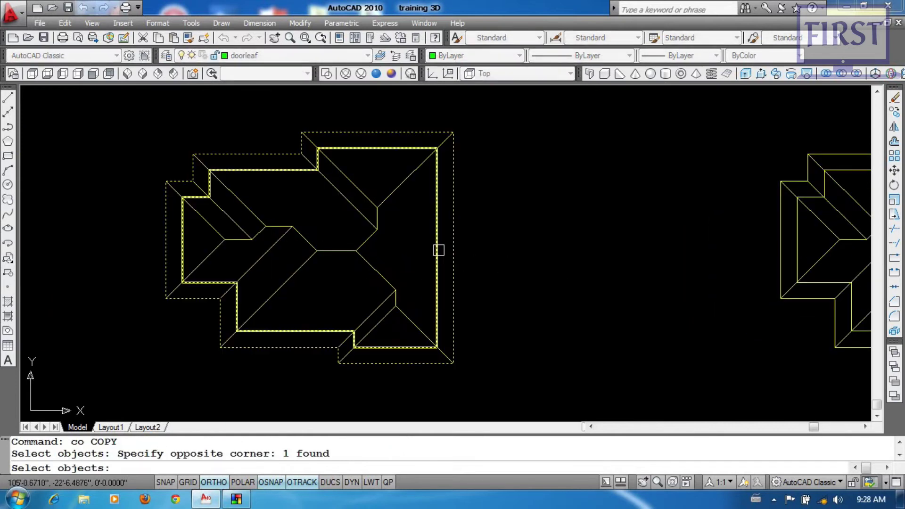
key("Return")
left_click(524, 219)
scroll(516, 169, "down", 4)
middle_click_drag(517, 170, 533, 346)
left_click(540, 235)
scroll(507, 252, "up", 3)
key("Return")
middle_click_drag(506, 248, 512, 257)
- Draw two rectangles over the copied outline, running from the west wing and the lower-left step corner to the east edge
type("rec")
key("Return")
left_click(285, 174)
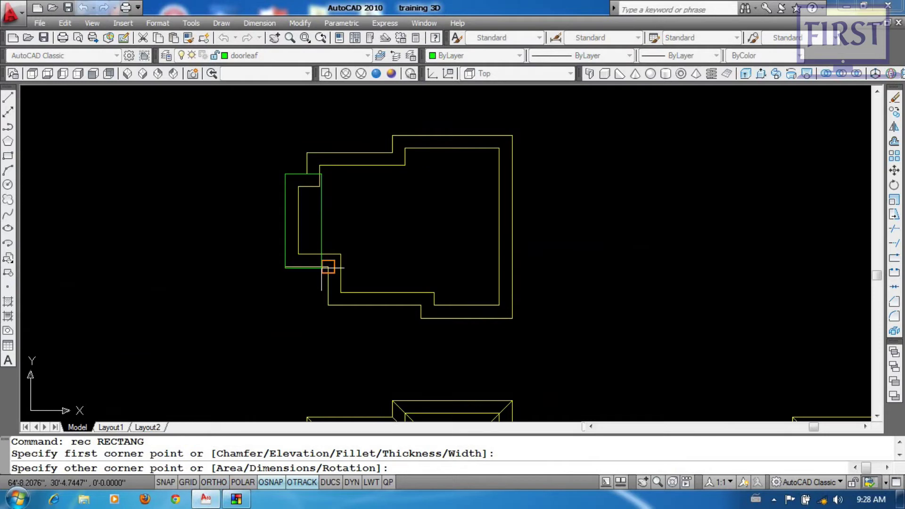
left_click(513, 266)
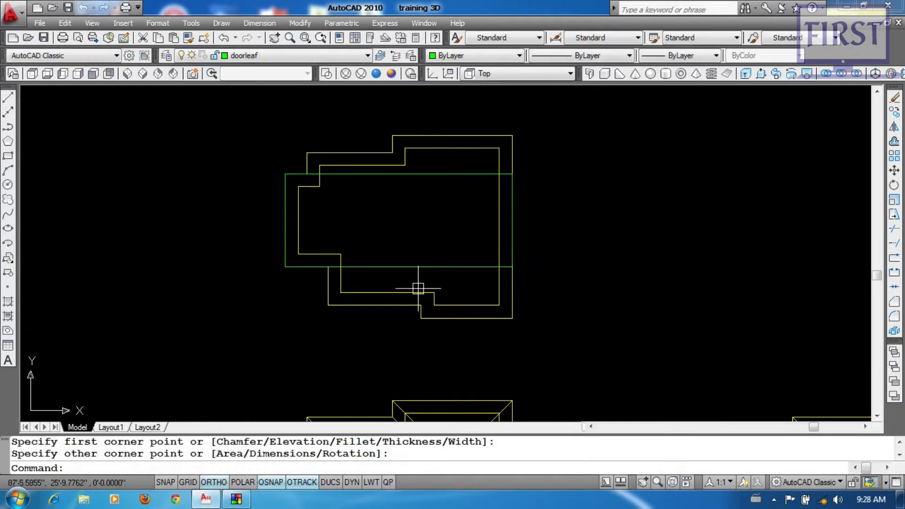
key("Return")
left_click(327, 305)
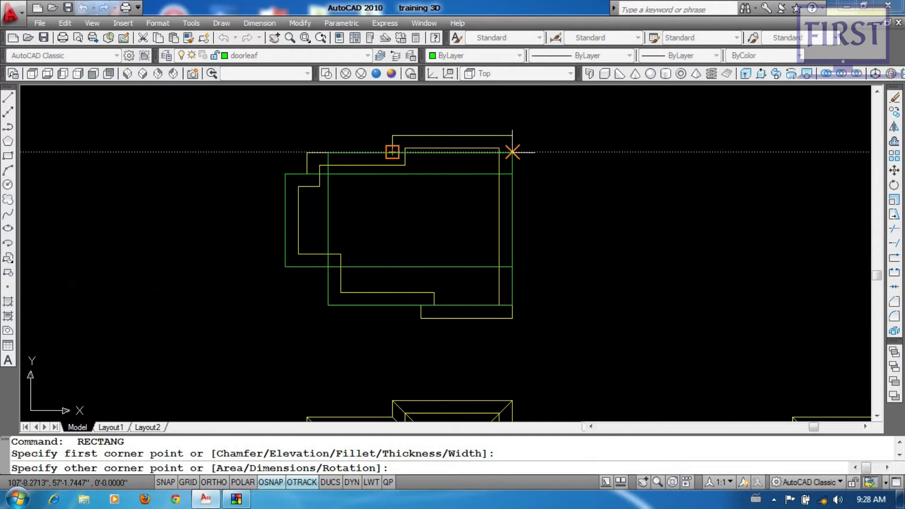
left_click(513, 152)
- Draw three more rectangles covering the outline's upper-left step and its lower and upper projections, all ending at the east edge
key("Return")
left_click(307, 153)
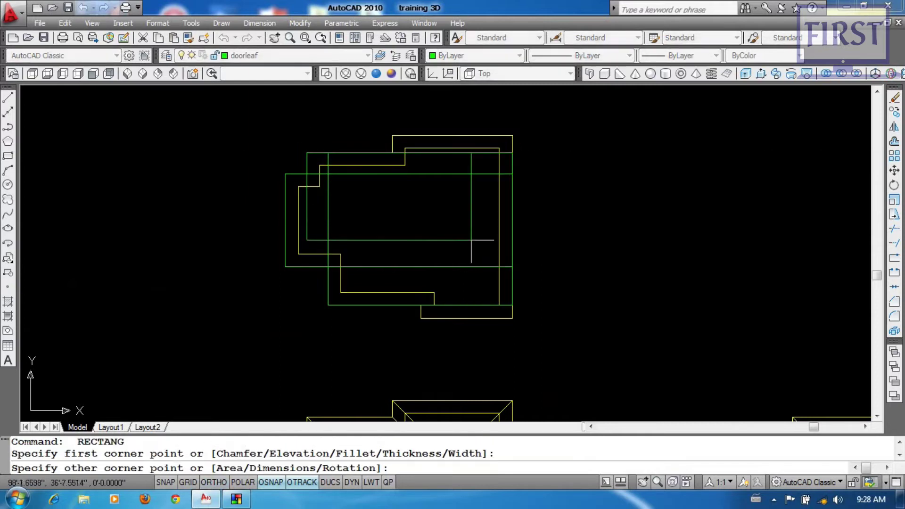
left_click(512, 265)
key("Return")
left_click(428, 301)
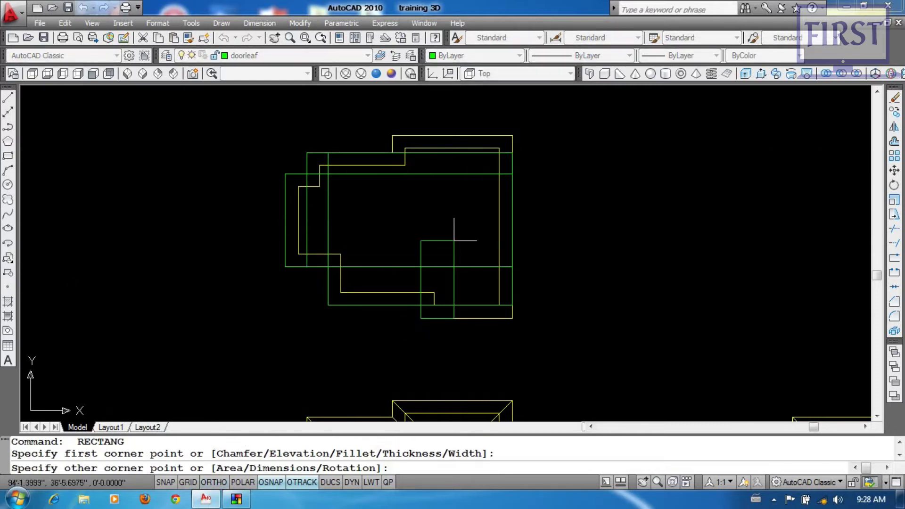
left_click(512, 135)
key("Return")
left_click(392, 135)
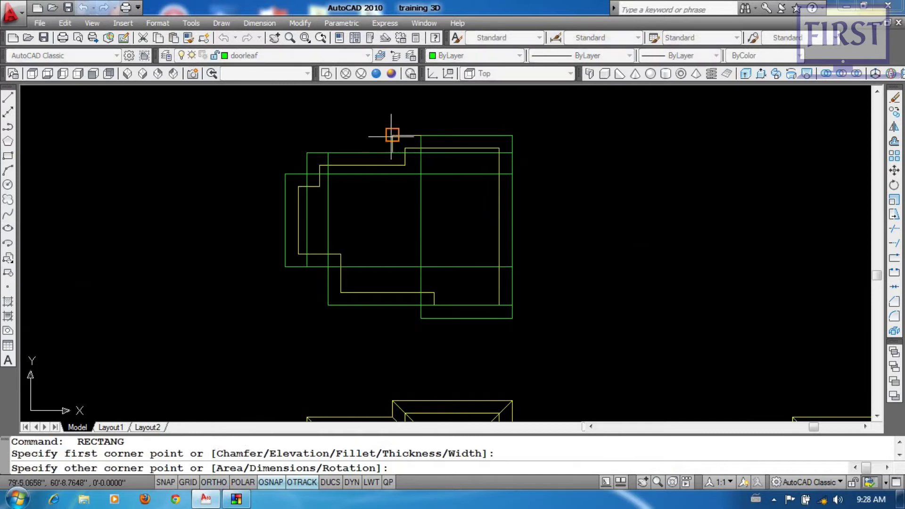
left_click(513, 305)
- Extrude the overlapping rectangles with a taper angle of 65 and a height of 100
type("ex")
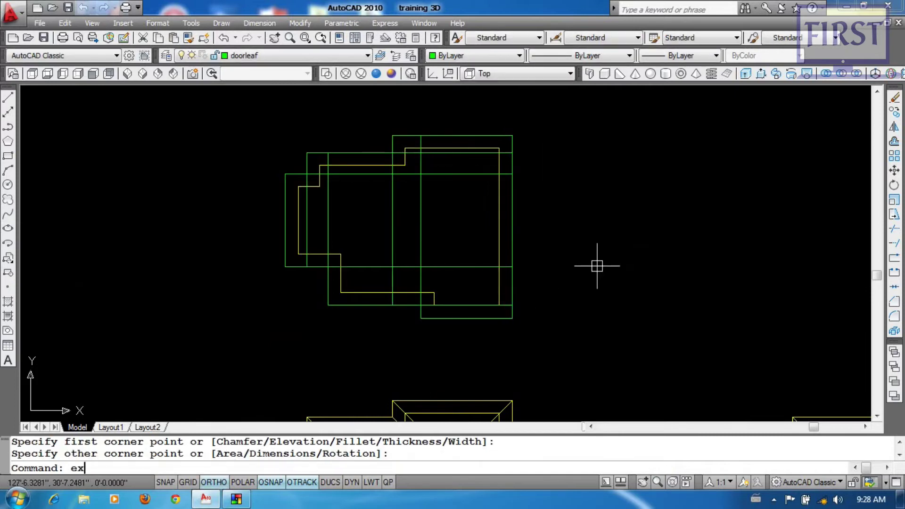
key("Return")
left_click(591, 157)
left_click(259, 337)
key("Return")
type("t")
key("Return")
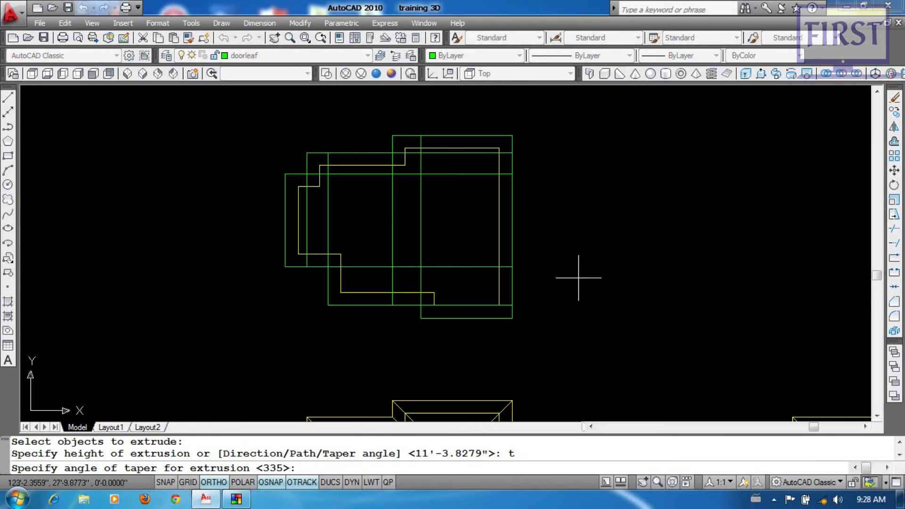
key("Return")
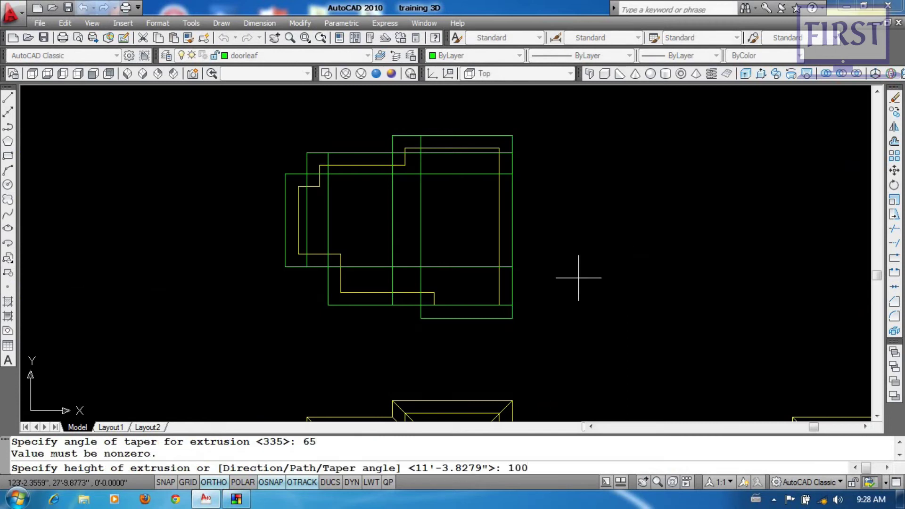
key("Return")
scroll(519, 158, "up", 3)
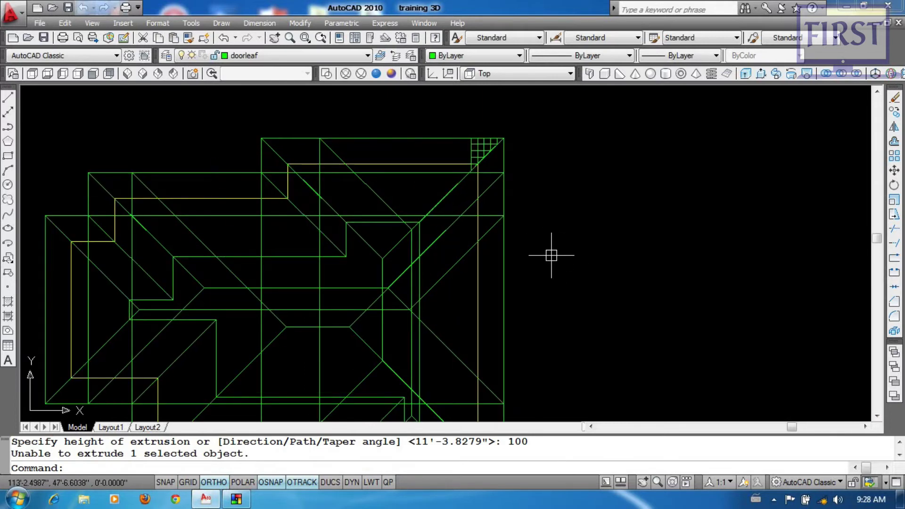
- Union the overlapping tapered solids into a single roof
type("uni")
key("Return")
left_click(553, 149)
left_click(260, 369)
key("Return")
- Display the new roof in the Realistic visual style and show it from the SW Isometric view
type("vs")
key("Return")
type("r")
key("Return")
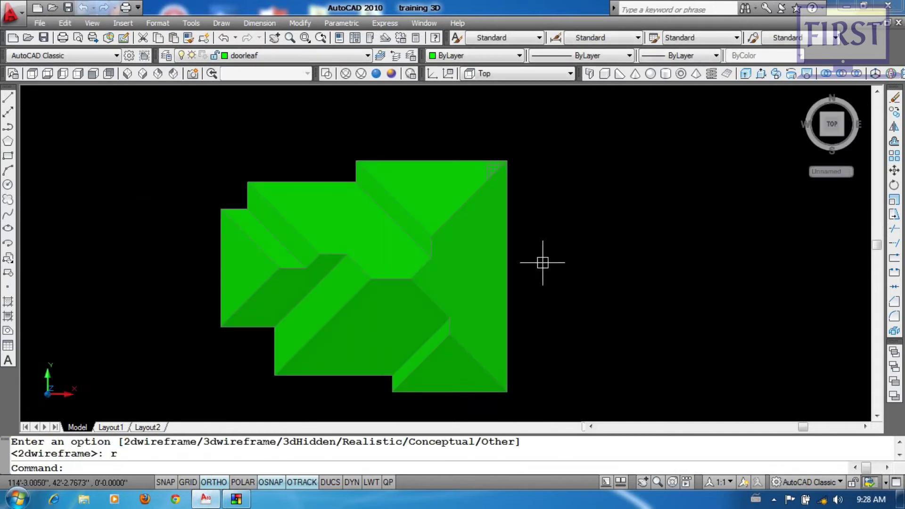
scroll(490, 168, "up", 2)
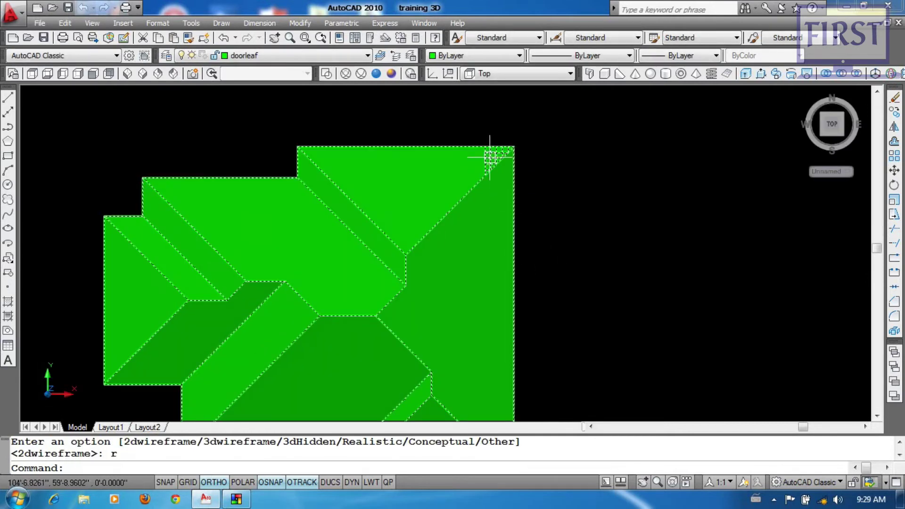
scroll(541, 244, "down", 4)
key("alt+v")
key("3")
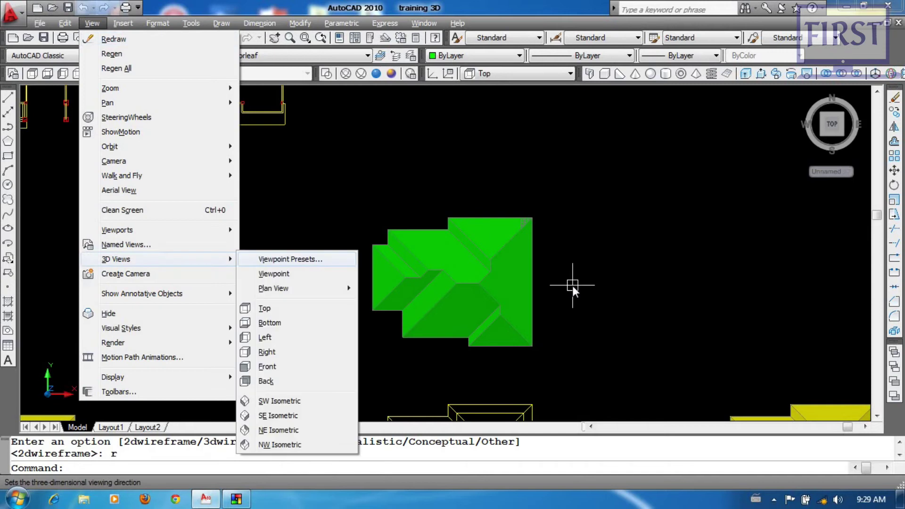
key("s")
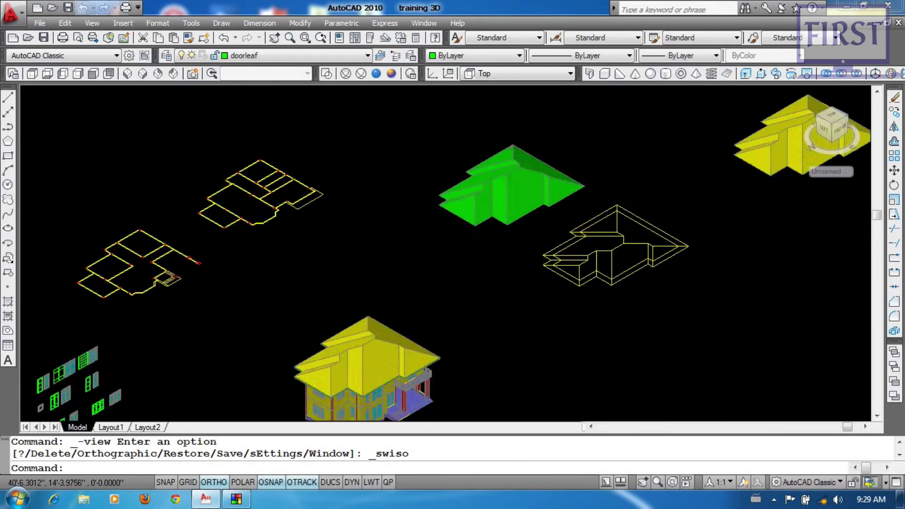
- Switch the drawing's visual style to 2D wireframe
scroll(485, 272, "up", 2)
type("vs")
key("Return")
type("2")
key("Return")
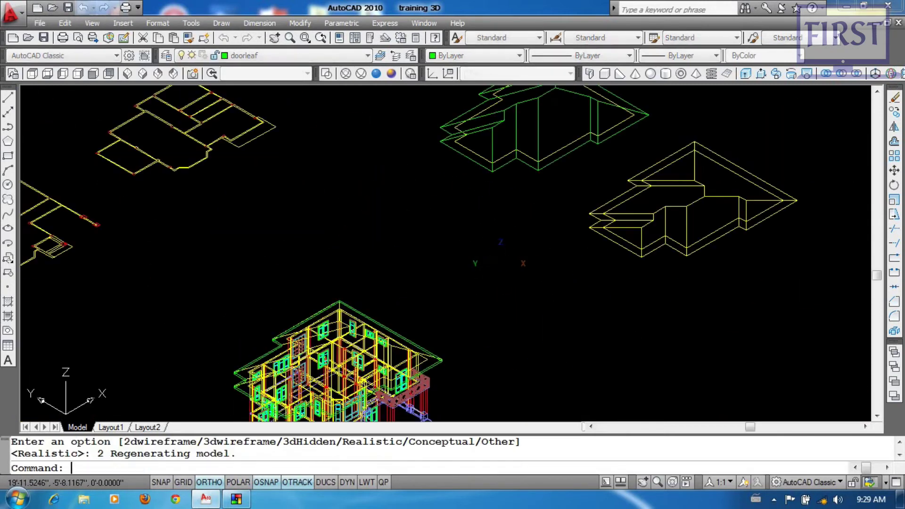
type("m")
key("Return")
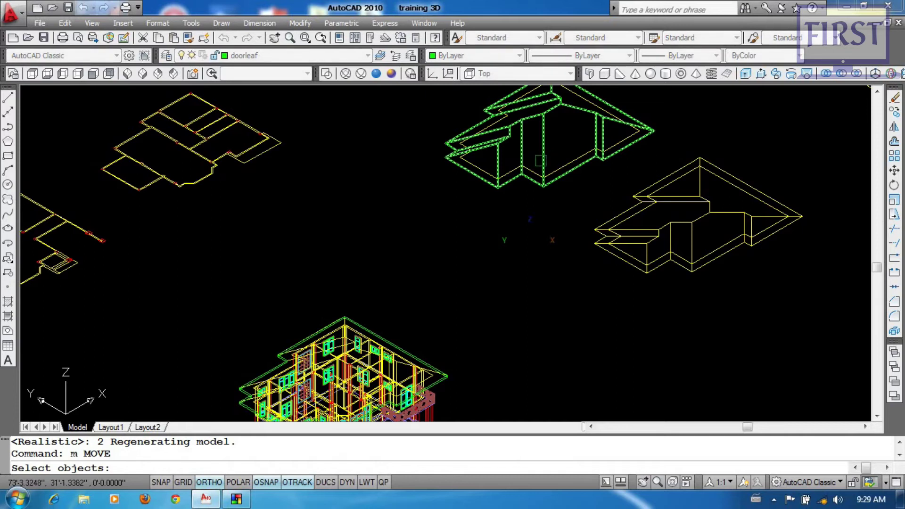
key("Escape")
key("Escape")
- Erase the existing roof above the house's eaves in the Front view
key("alt+v")
key("d")
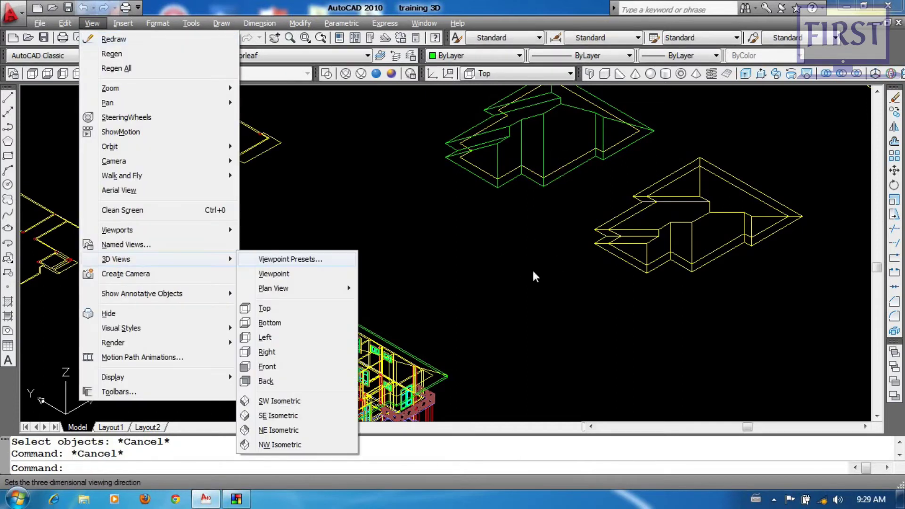
key("f")
middle_click_drag(263, 191, 485, 196)
scroll(485, 196, "up", 2)
left_click(601, 139)
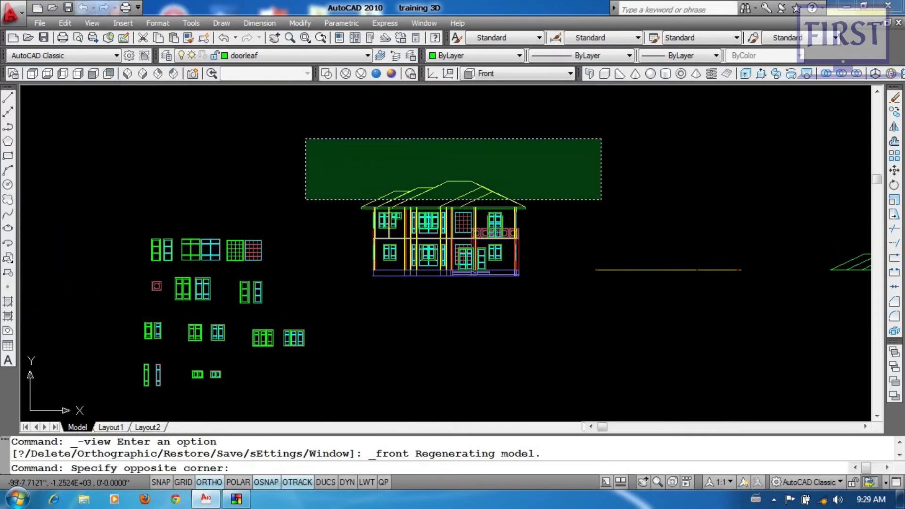
left_click(296, 198)
type("e")
key("Return")
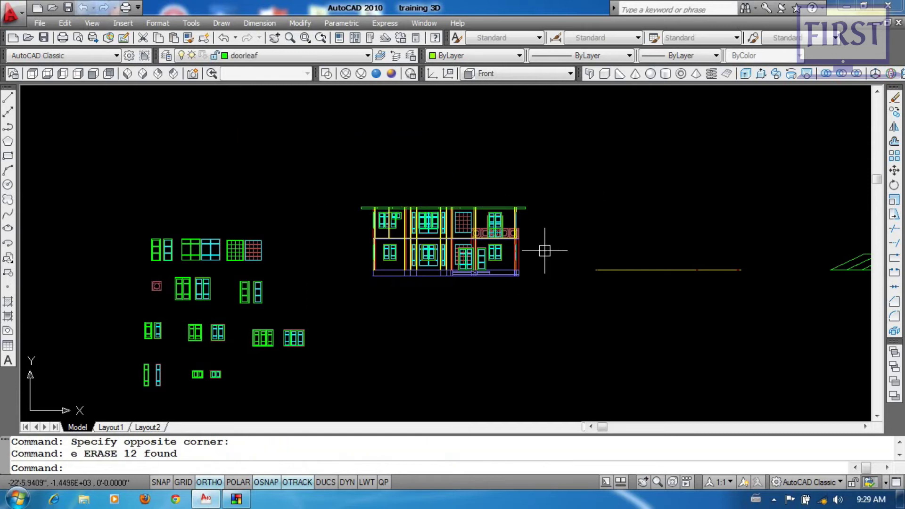
- Return the drawing to the SW Isometric view
key("alt+v")
key("d")
key("s")
scroll(507, 257, "up", 4)
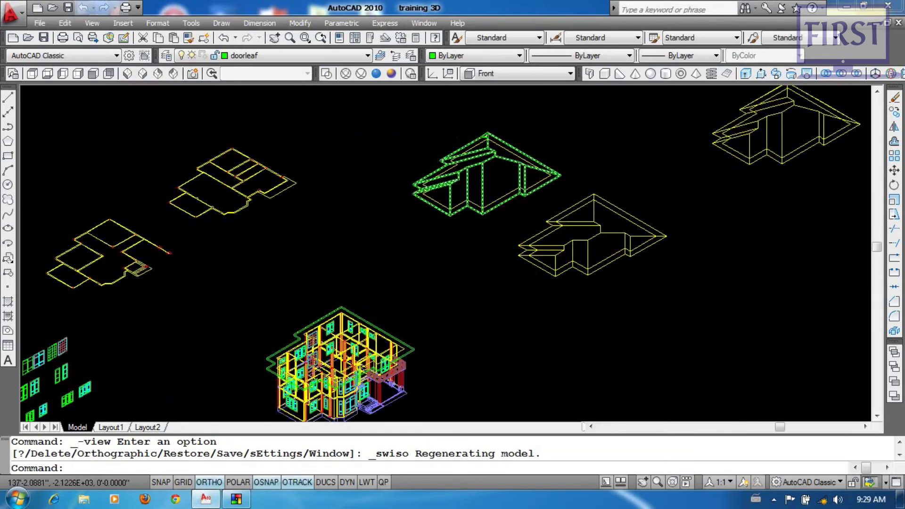
type("co")
key("Return")
key("Escape")
key("Escape")
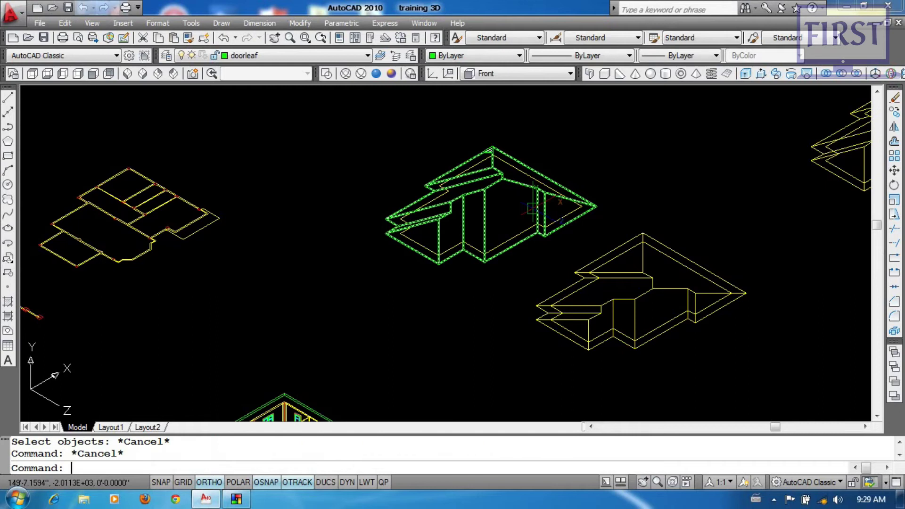
- Move the new green roof solid onto the house, placing it at the rear corner of the eaves
type("m")
key("Return")
left_click(590, 203)
key("Return")
scroll(591, 203, "up", 3)
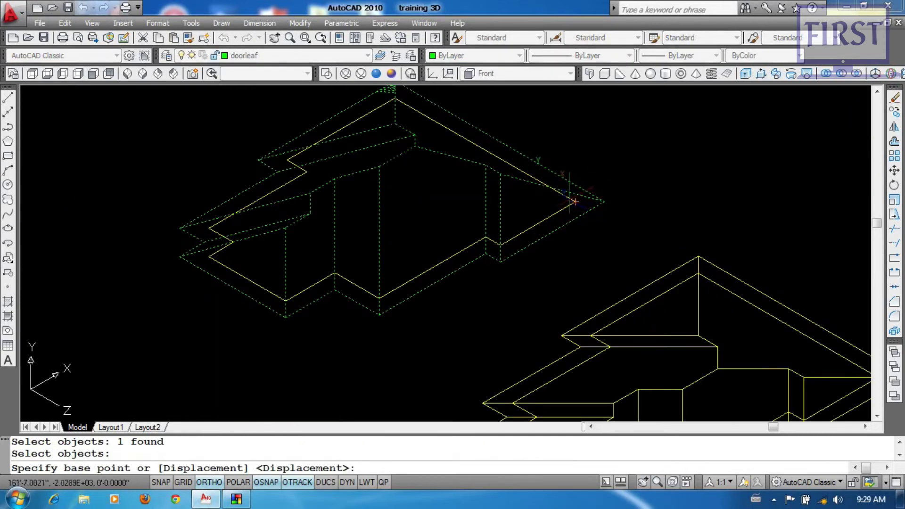
scroll(430, 196, "up", 3)
left_click(450, 157)
scroll(451, 157, "down", 5)
scroll(297, 316, "up", 5)
scroll(284, 302, "up", 5)
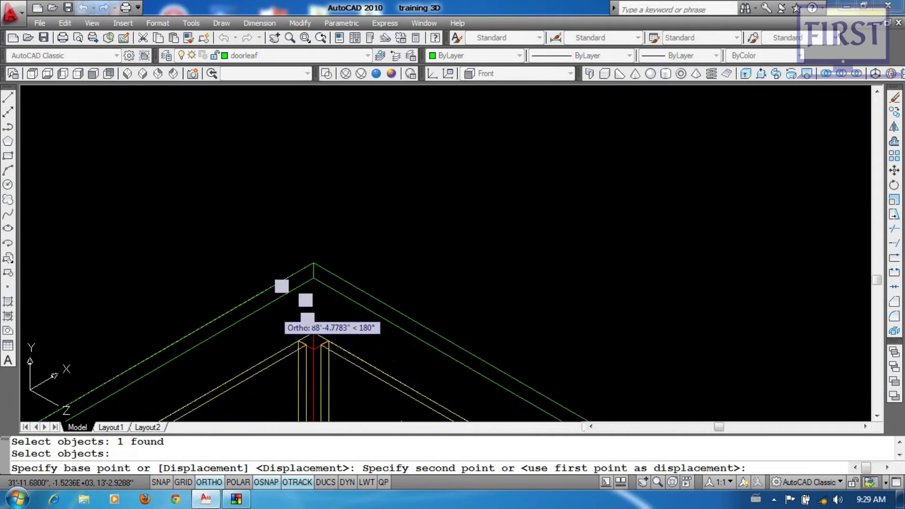
left_click(323, 254)
- Display the house with its green roof in the Realistic visual style
scroll(408, 273, "down", 6)
middle_click_drag(472, 325, 462, 241)
type("vs")
key("Return")
type("r")
key("Return")
scroll(521, 239, "down", 3)
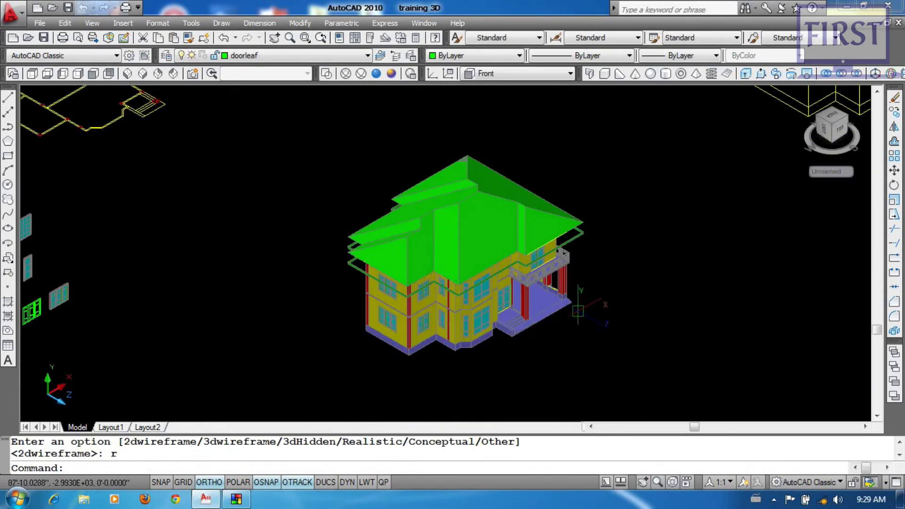
- Examine how the green roof sits on the house walls and eaves
scroll(405, 306, "up", 3)
scroll(395, 302, "up", 3)
middle_click_drag(566, 335, 517, 325)
mouse_move(616, 276)
middle_mouse_down()
mouse_move(481, 348)
mouse_move(431, 360)
middle_mouse_up()
scroll(689, 235, "up", 3)
middle_click_drag(693, 179, 697, 191)
scroll(692, 183, "down", 6)
- View the house from the front and again from the SW Isometric direction
key("alt+v")
key("3")
key("f")
left_click(267, 366)
scroll(706, 232, "up", 5)
middle_click_drag(707, 232, 832, 275)
left_click(91, 22)
mouse_move(118, 258)
left_click(267, 398)
type("b")
key("Escape")
key("Escape")
- Switch to 2D wireframe and move the green roof off the house into the empty space beside it
type("vs")
key("Return")
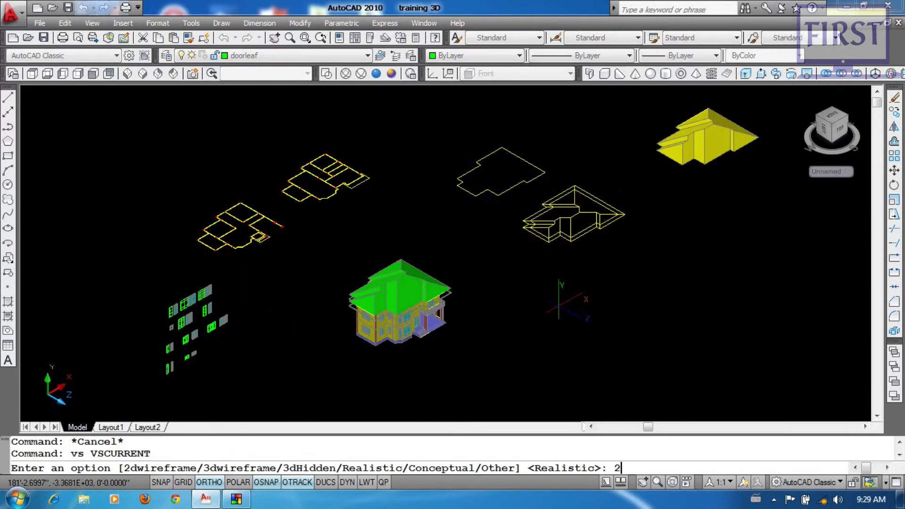
type("2")
key("Return")
scroll(416, 293, "up", 5)
type("m")
key("Return")
left_click(470, 255)
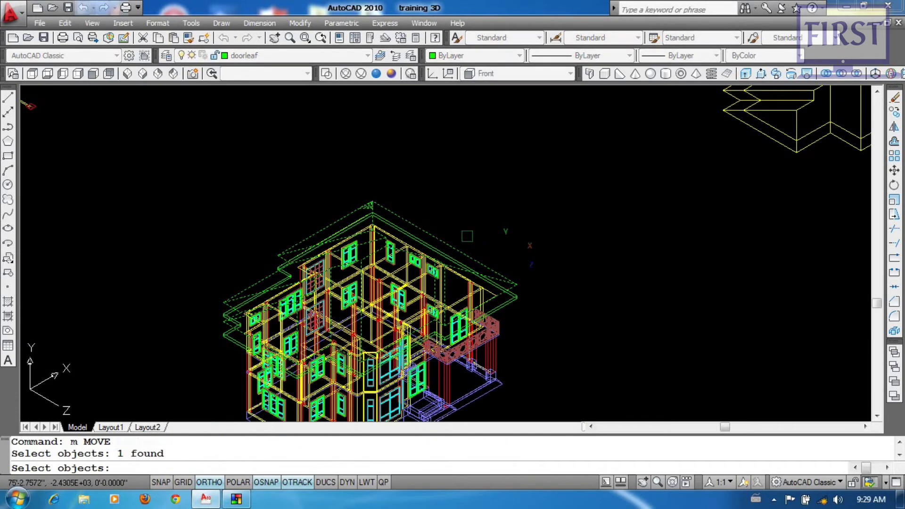
key("Return")
left_click(438, 220)
left_click(614, 187)
key("Return")
left_click(636, 216)
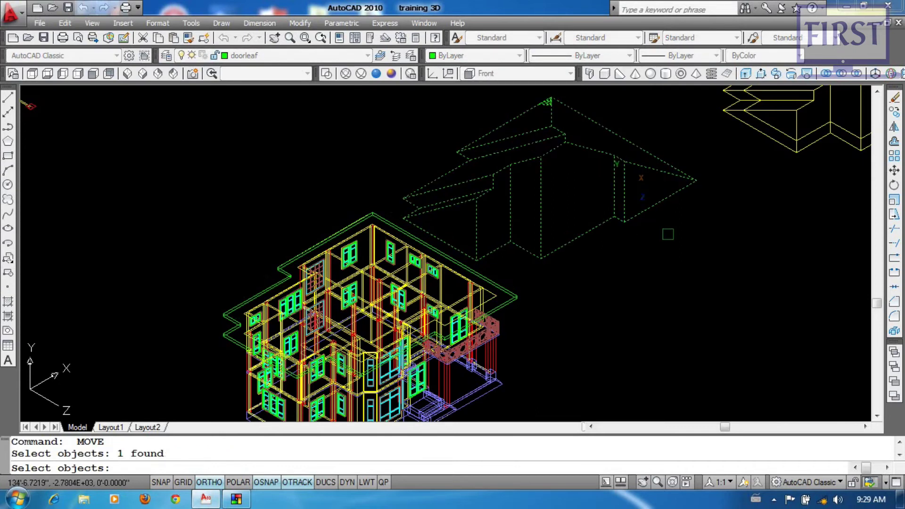
key("Return")
scroll(672, 216, "up", 6)
key("Escape")
key("Escape")
- Undo the green roof's last move and the preceding visual style and view changes
key("ctrl+z")
key("ctrl+z")
key("ctrl+z")
key("ctrl+z")
key("ctrl+z")
key("ctrl+z")
key("ctrl+z")
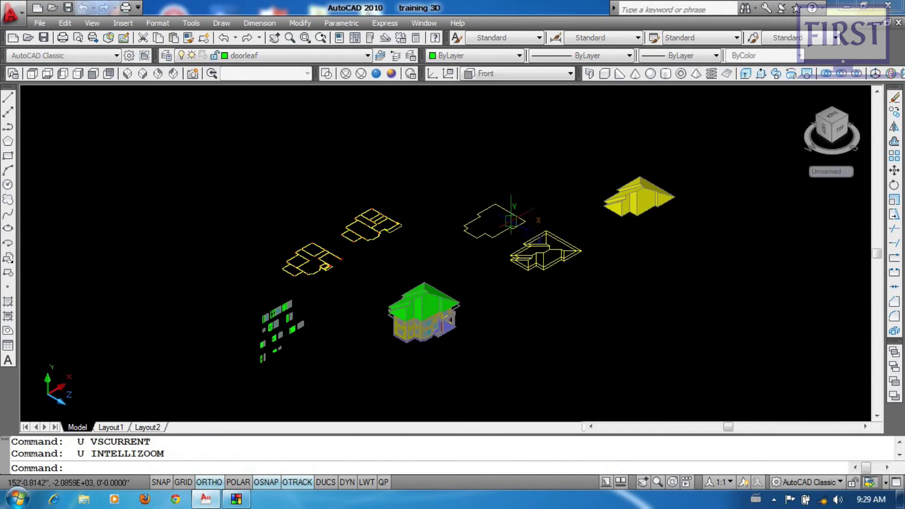
key("ctrl+z")
key("ctrl+z")
key("ctrl+z")
key("ctrl+z")
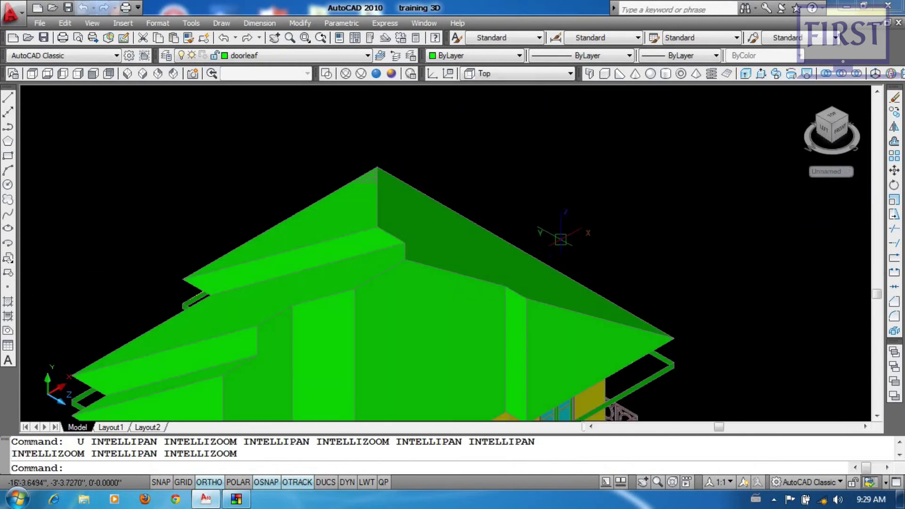
- Move the green roof onto the house, matching the roof outline's back corner to the top corner of the walls
scroll(568, 225, "up", 2)
type("m")
key("Return")
left_click(528, 193)
key("Return")
scroll(528, 193, "up", 6)
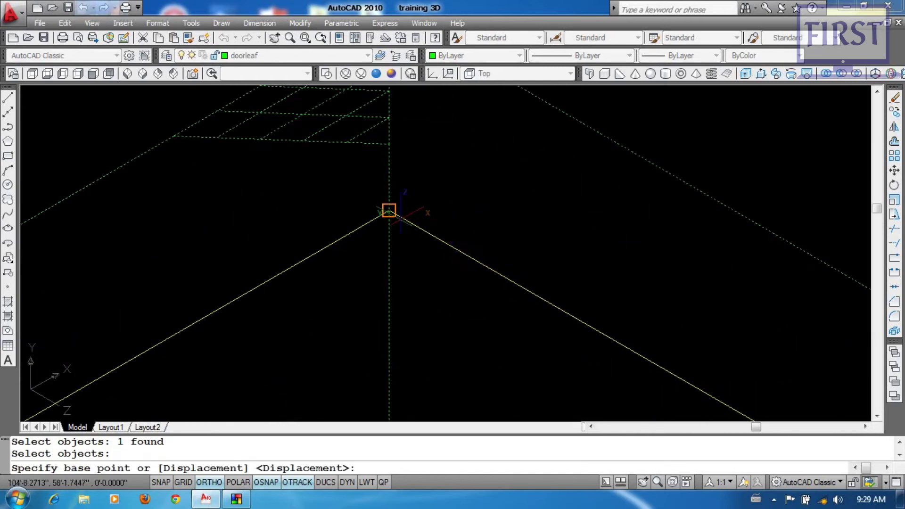
left_click(388, 210)
scroll(440, 219, "down", 8)
scroll(489, 235, "up", 10)
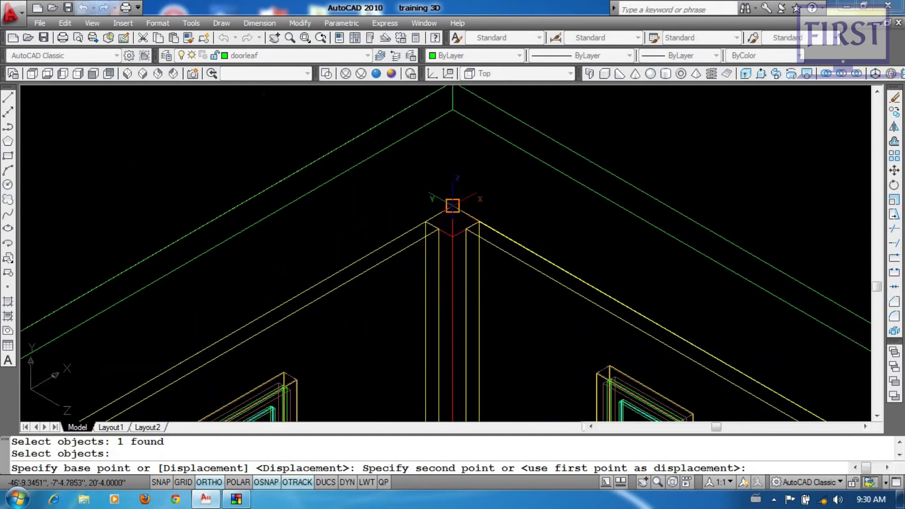
left_click(452, 206)
- Display the house with its placed roof in the Realistic visual style
scroll(495, 282, "down", 6)
scroll(495, 283, "up", 3)
type("vs")
key("Return")
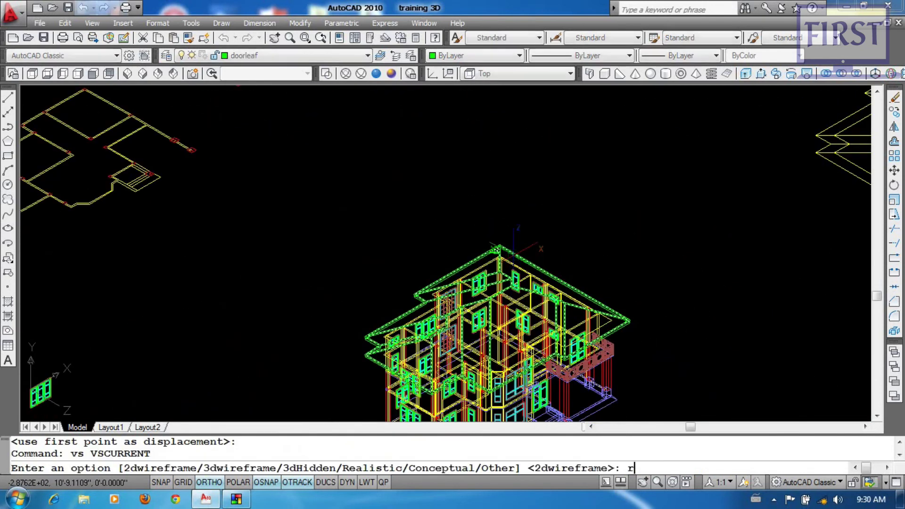
type("r")
key("Return")
middle_click_drag(512, 255, 452, 205)
scroll(612, 278, "up", 5)
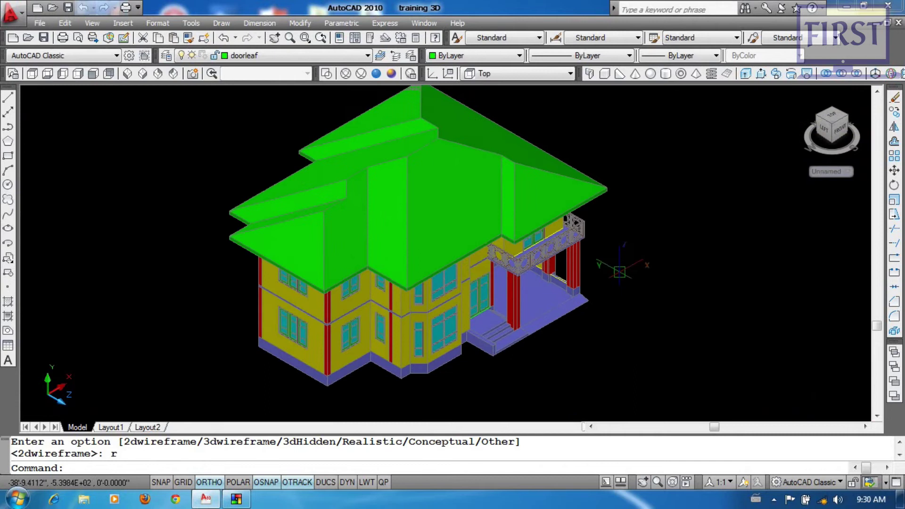
- Erase everything in the drawing except the completed house, including the floor plans, window models and roof outlines
scroll(619, 272, "down", 5)
left_click(648, 396)
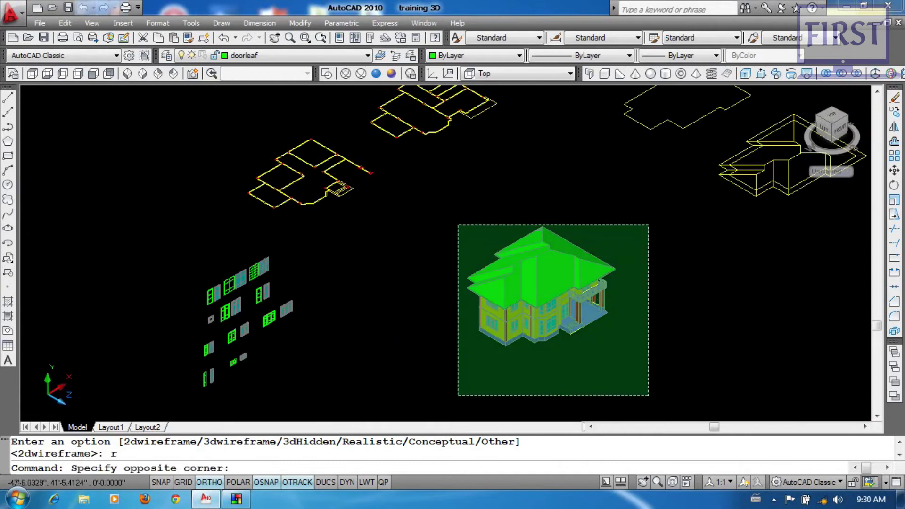
left_click(458, 226)
key("Escape")
key("Escape")
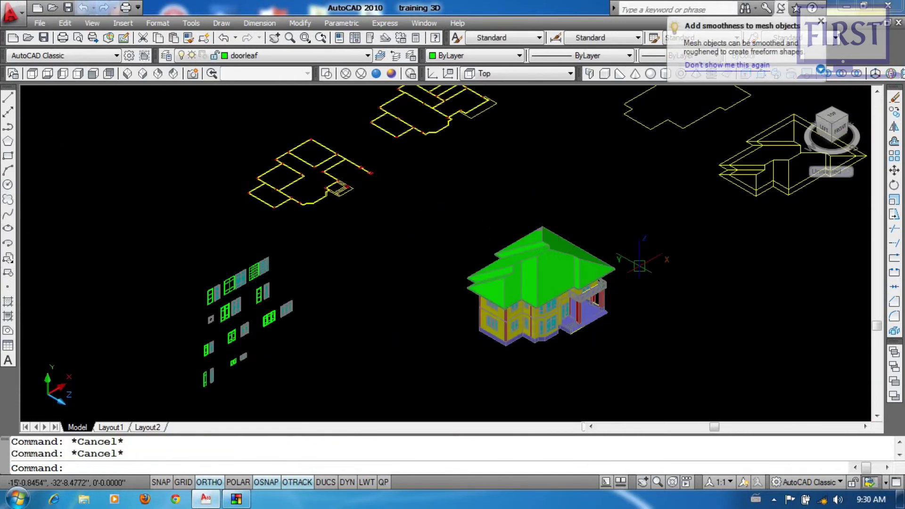
key("ctrl+a")
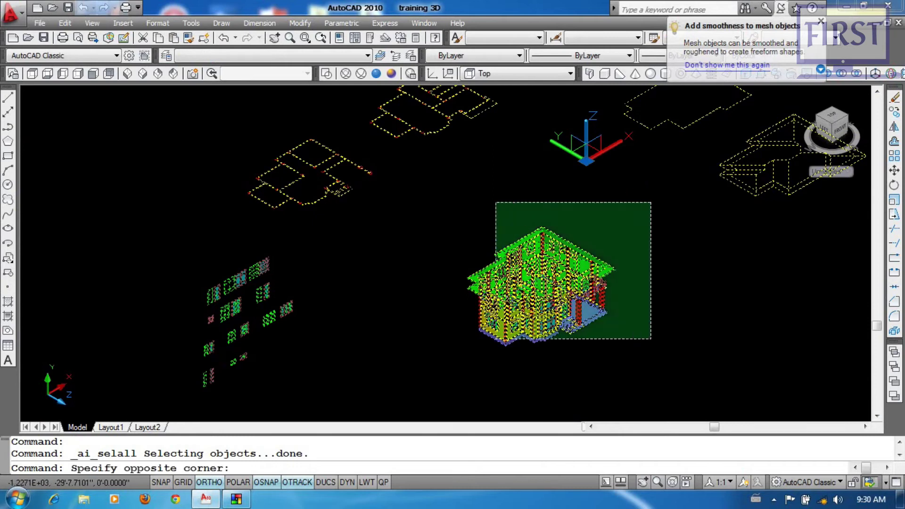
left_click(454, 371, "shift")
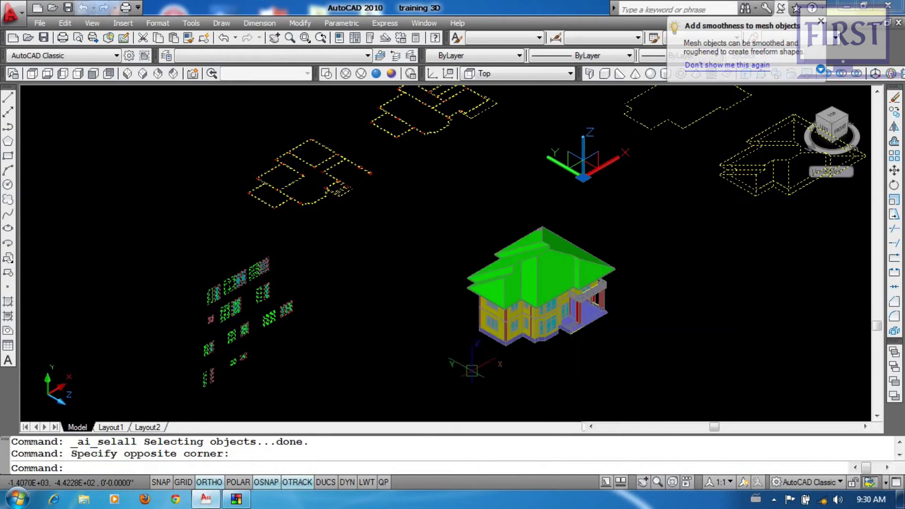
type("e")
key("Return")
scroll(599, 320, "up", 4)
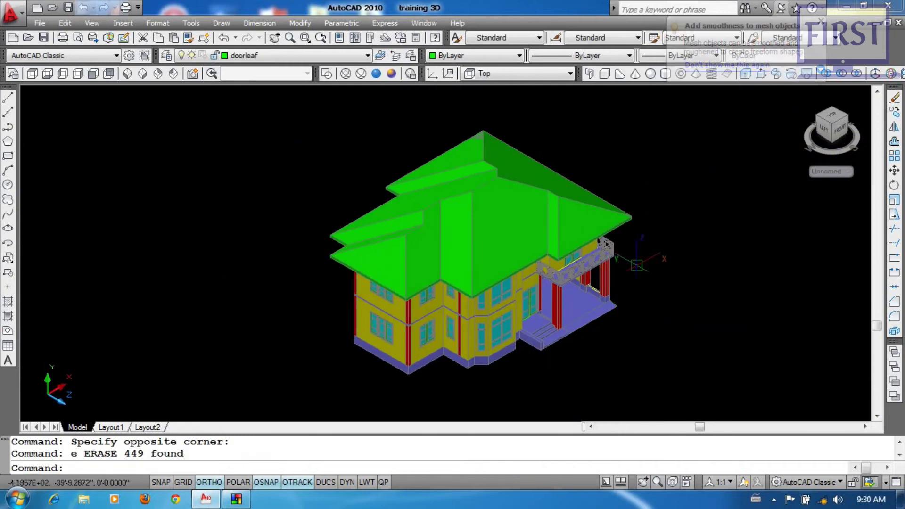
left_click(733, 247)
left_click(687, 302)
middle_click_drag(611, 305, 543, 297)
left_click(688, 250)
left_click(626, 309)
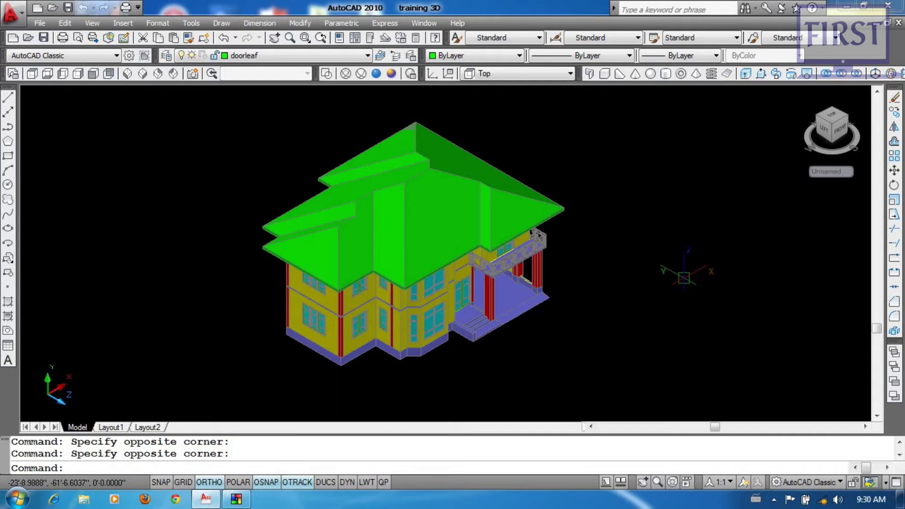
left_click(692, 249)
left_click(659, 296)
type("r")
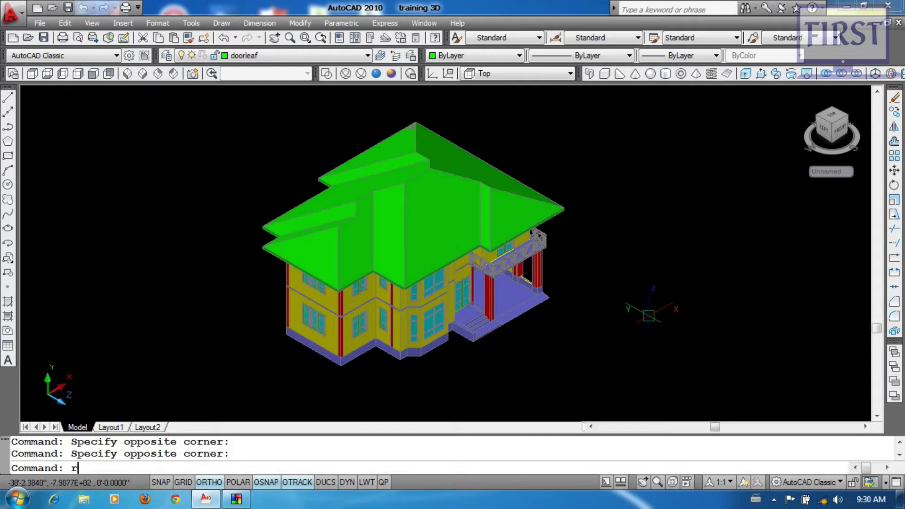
type("e")
key("Return")
left_click(693, 273)
left_click(659, 294)
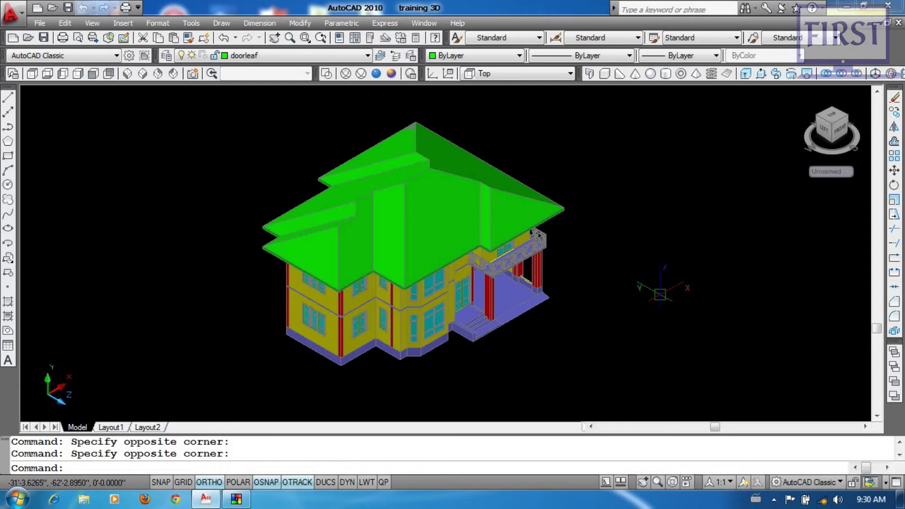
middle_click_drag(623, 290, 636, 293)
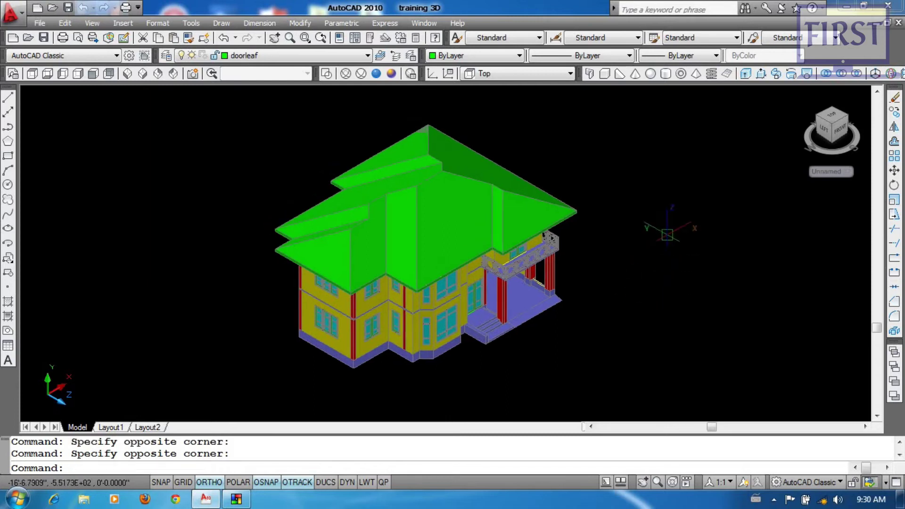
- Display the house in 2D wireframe
left_click(326, 73)
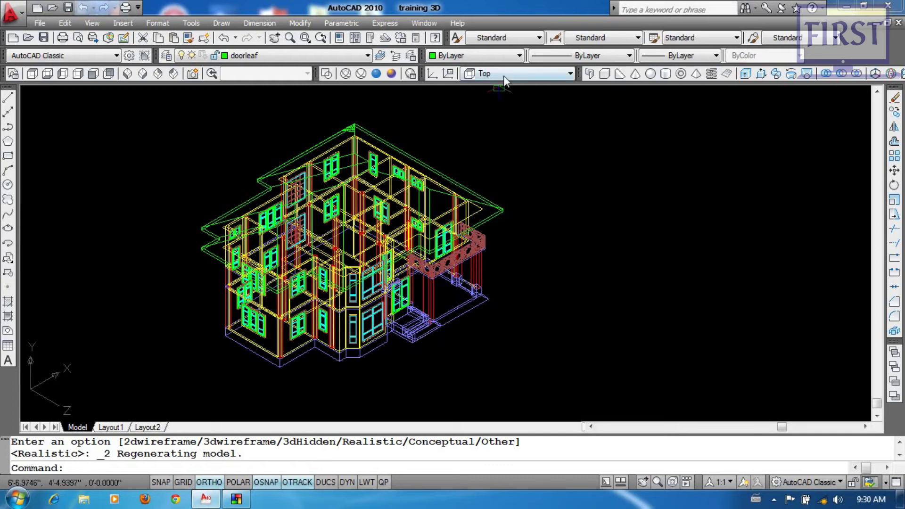
- Try to section the whole house on a vertical three-point plane through the midpoint of the bay's foundation edge, and undo it
type("se")
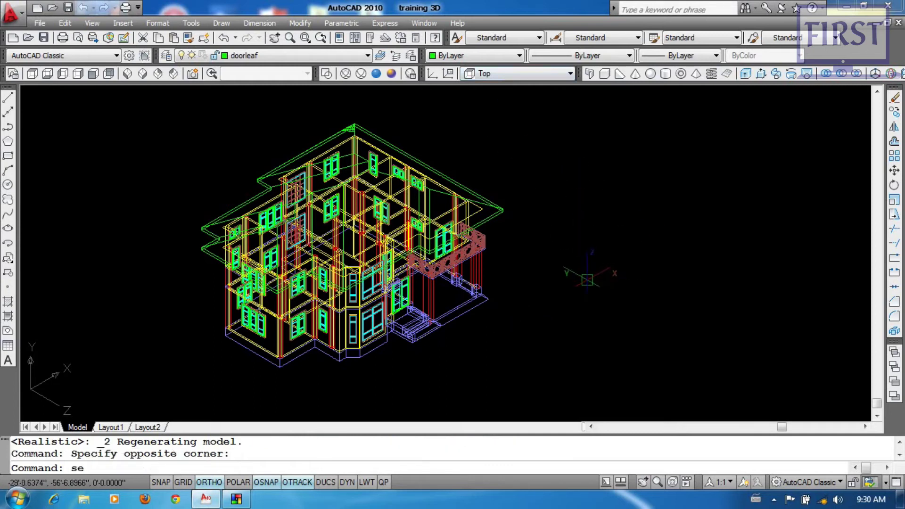
type("c")
key("Return")
scroll(586, 281, "down", 4)
left_click(612, 180)
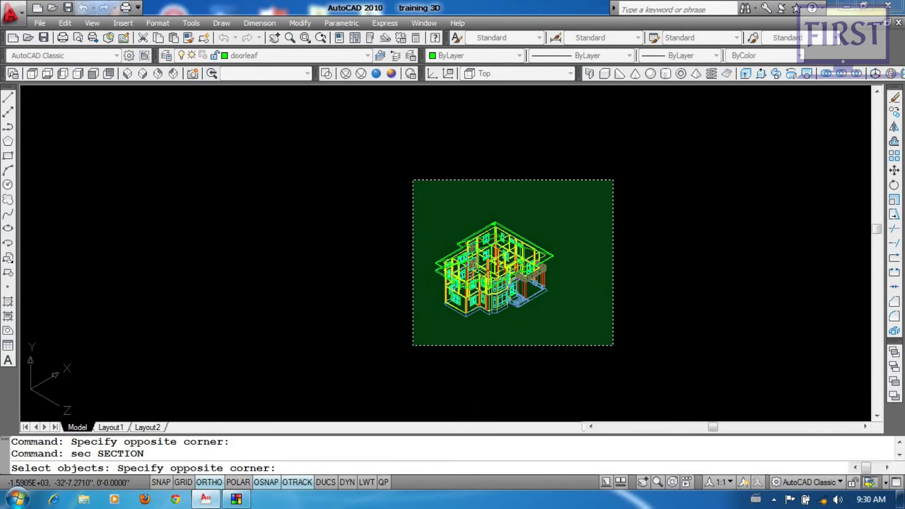
left_click(407, 350)
key("Return")
scroll(533, 346, "up", 8)
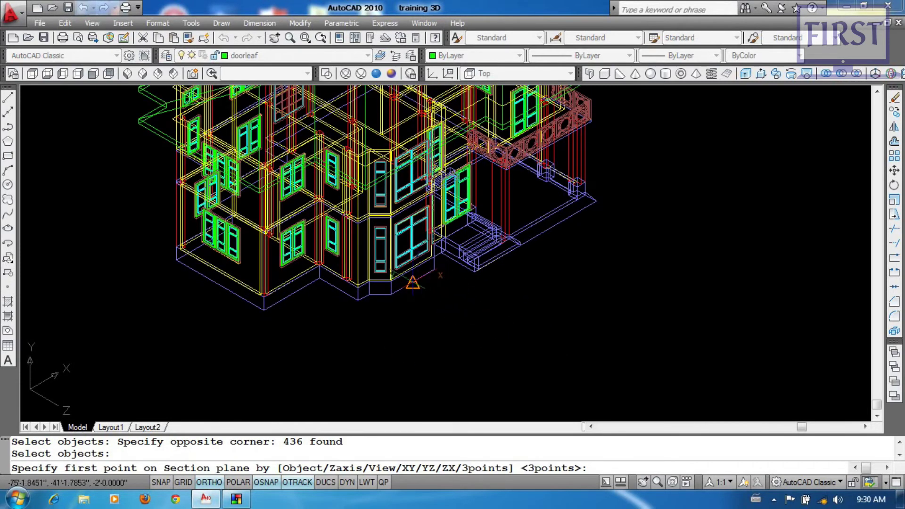
left_click(413, 282)
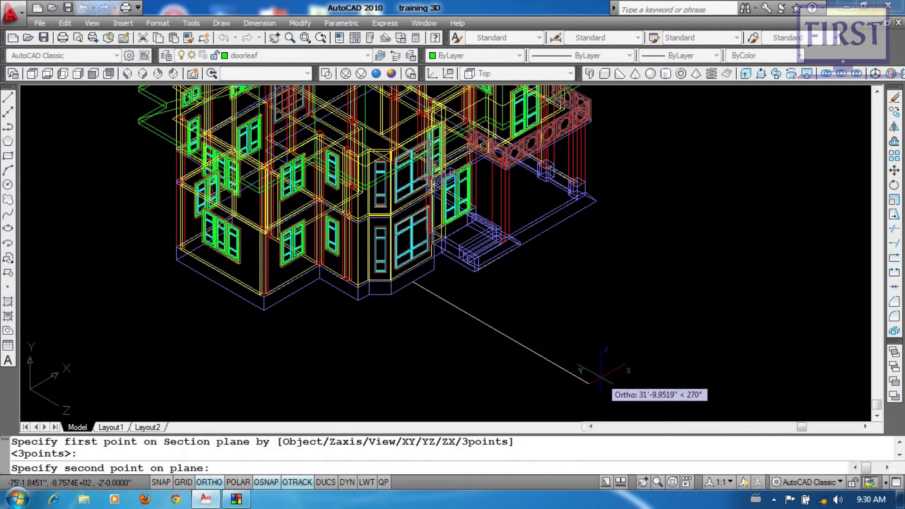
left_click(602, 376)
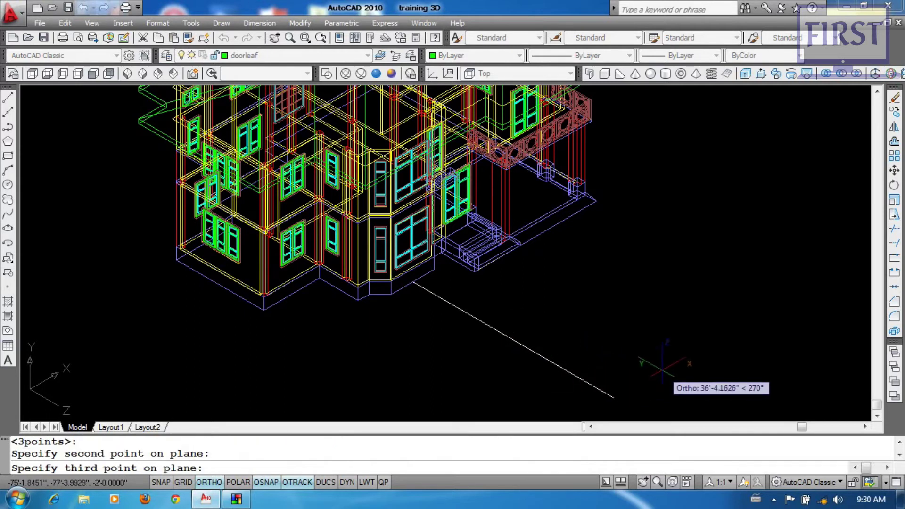
left_click(413, 383)
scroll(549, 359, "down", 3)
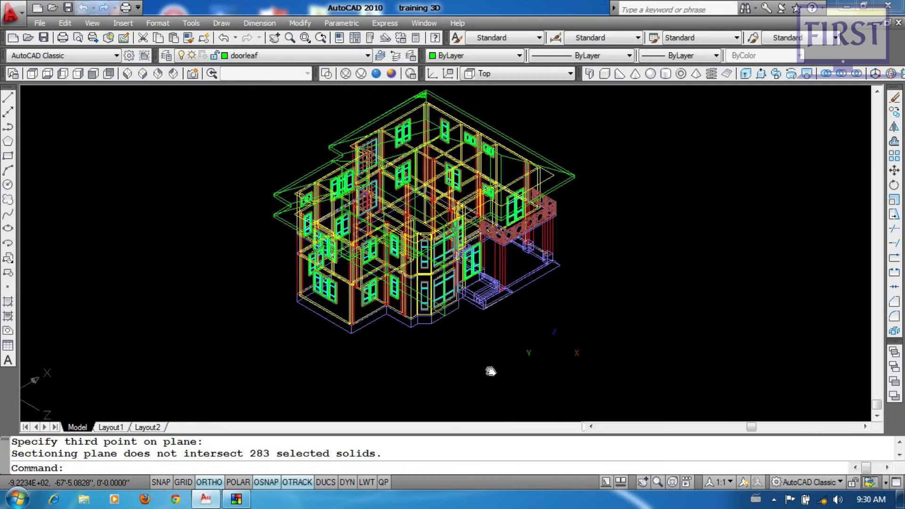
type("u")
key("Return")
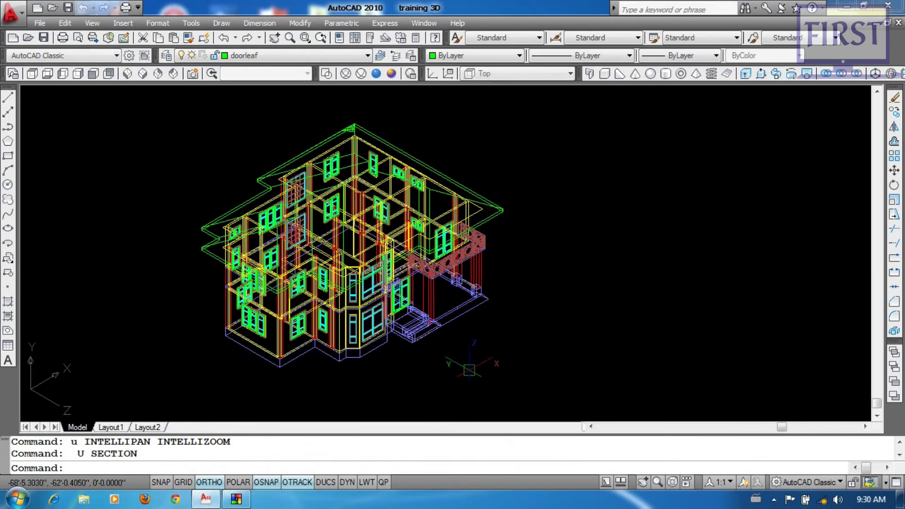
- Section the whole house on a vertical three-point plane starting at the midpoint of the bay's front foundation edge
type("sec")
key("Return")
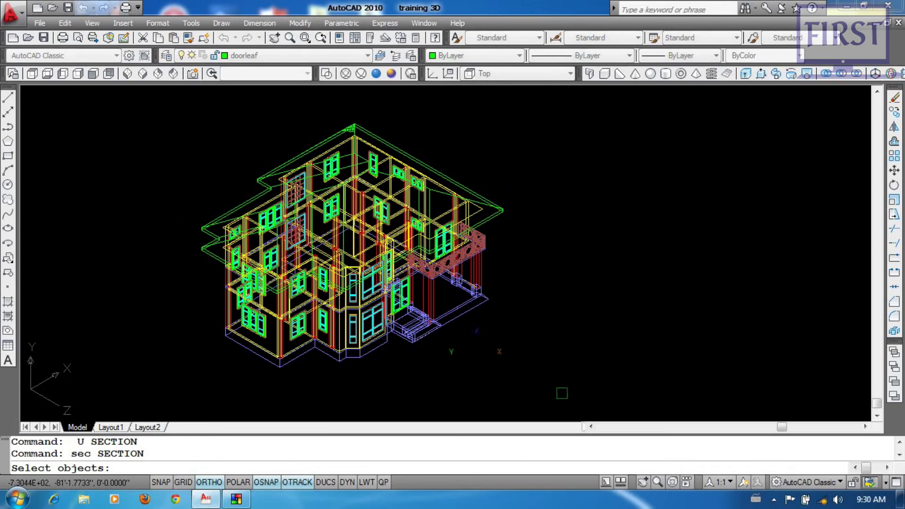
left_click(561, 393)
left_click(175, 119)
key("Return")
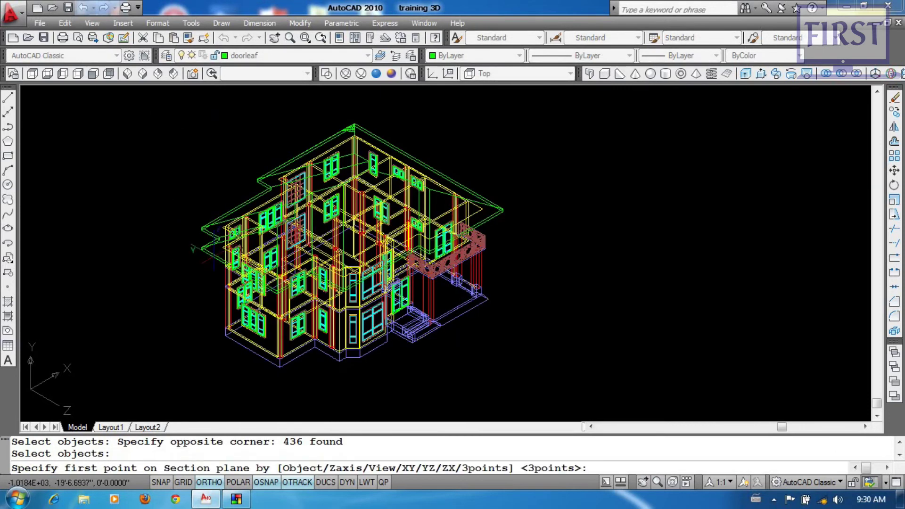
scroll(387, 388, "up", 3)
left_click(352, 297)
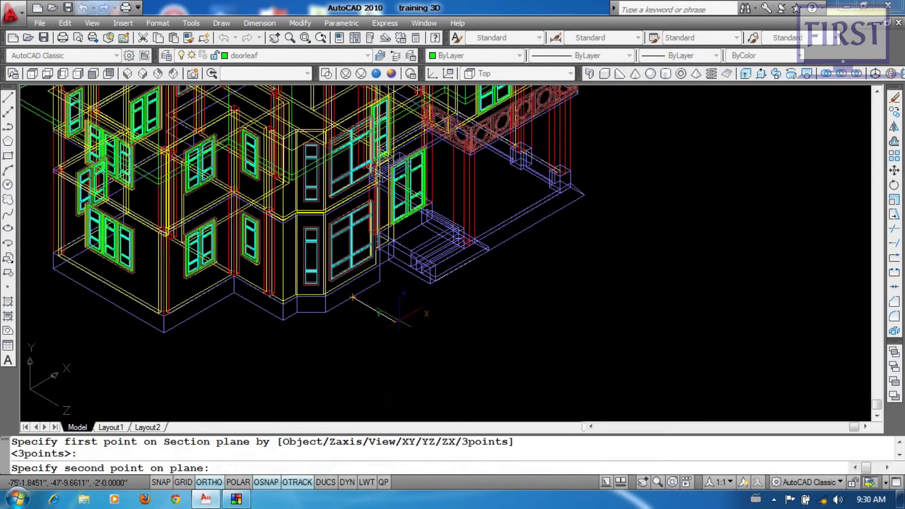
left_click(493, 368)
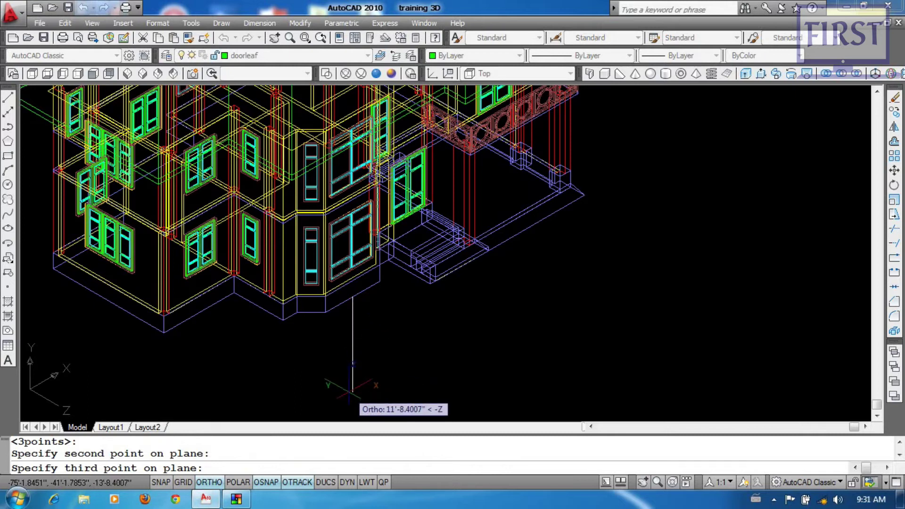
left_click(352, 391)
scroll(540, 360, "down", 5)
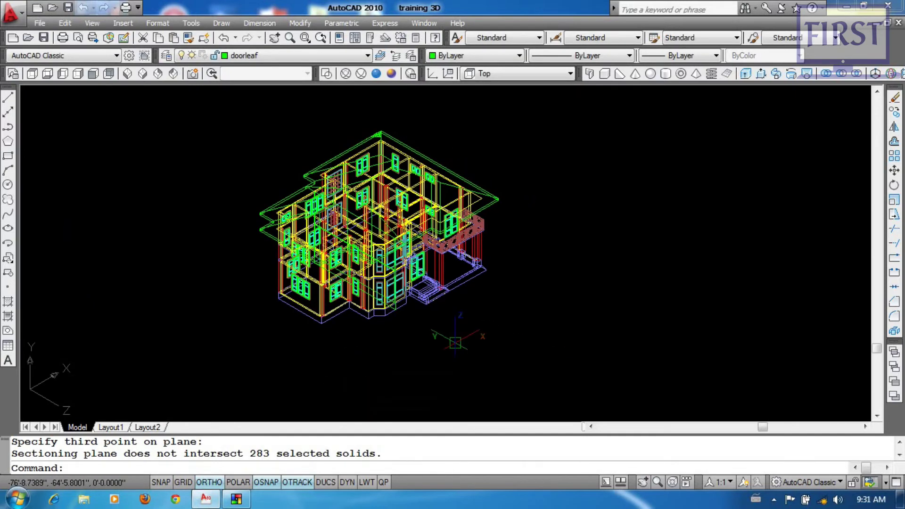
- Move the previously selected house solids away from the section profile into empty space
type("m")
key("Return")
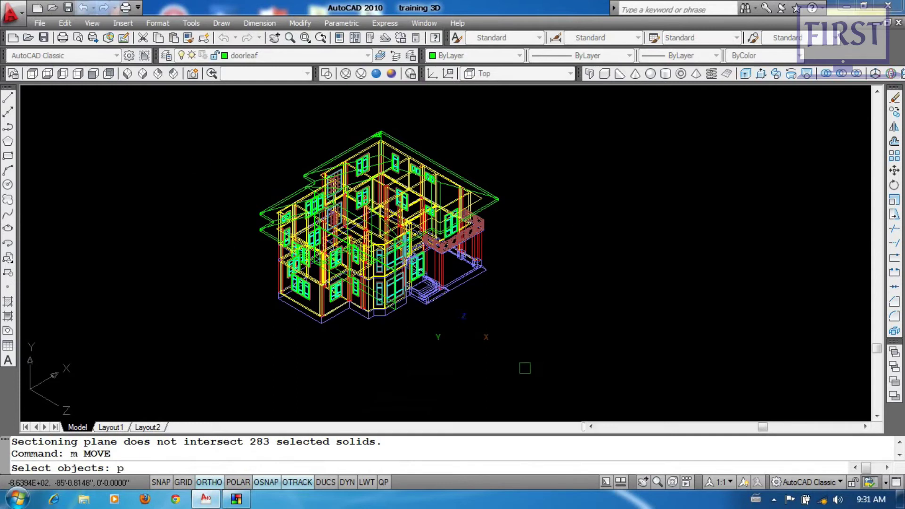
key("Return")
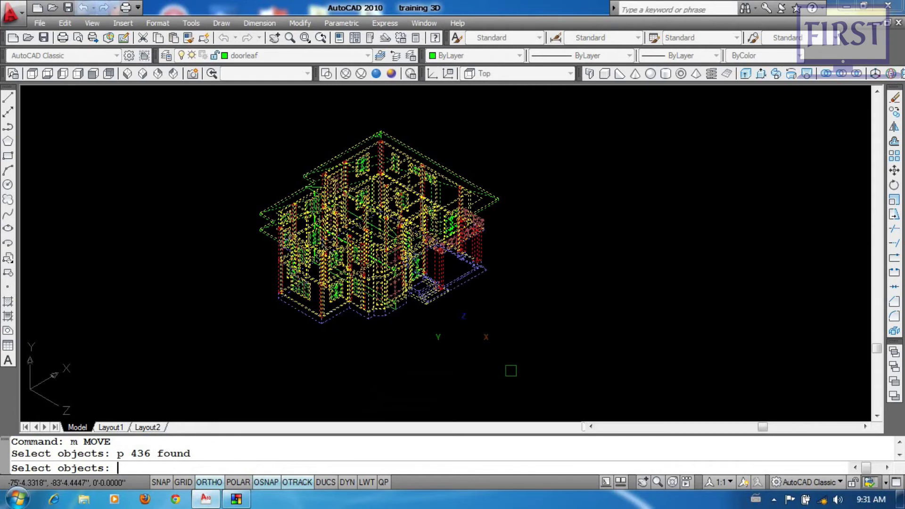
key("Return")
left_click(491, 365)
left_click(733, 224)
- Switch the visual style to Realistic to shade the house and its section profile
type("vs")
key("Return")
type("r")
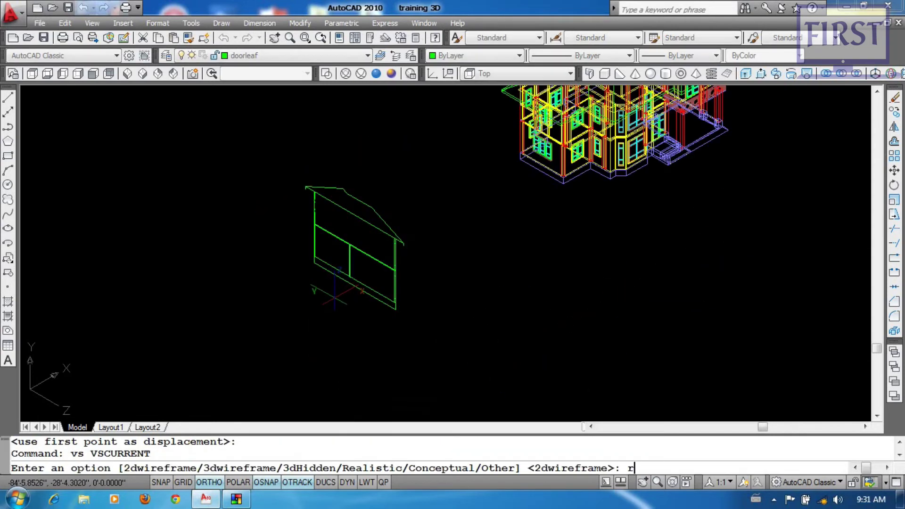
key("Return")
- Examine the section profile's roof, floor slab, walls and foundation, including the small pieces along the wall under the eaves
scroll(434, 236, "up", 10)
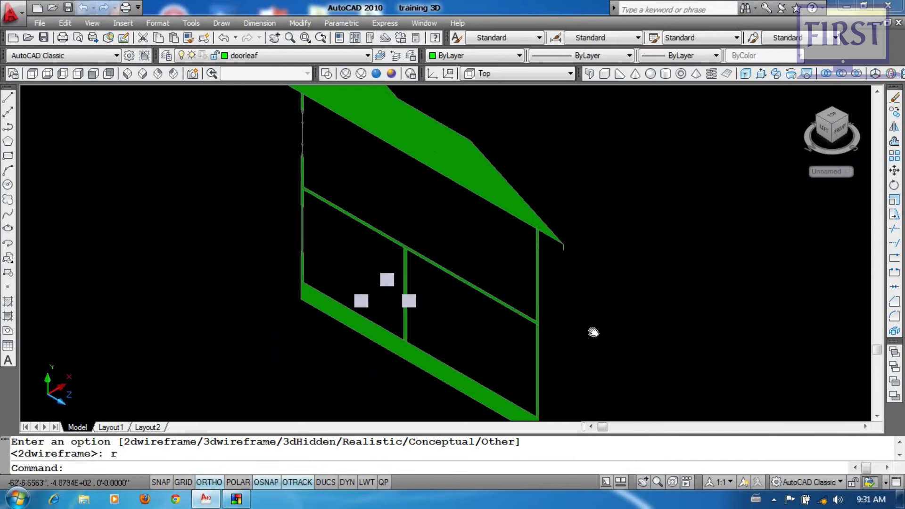
middle_click_drag(448, 190, 508, 368)
scroll(163, 226, "up", 8)
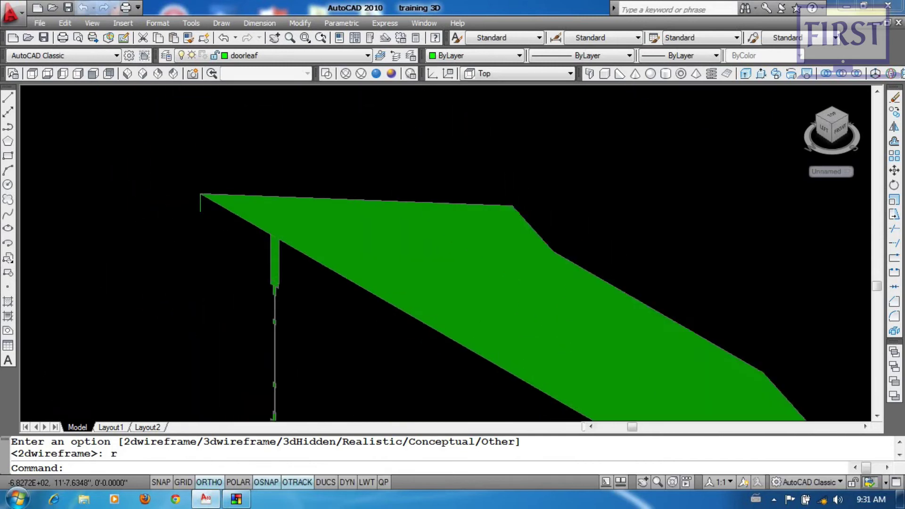
scroll(202, 219, "down", 8)
middle_click_drag(589, 330, 418, 259)
scroll(486, 289, "down", 4)
middle_click_drag(512, 340, 372, 328)
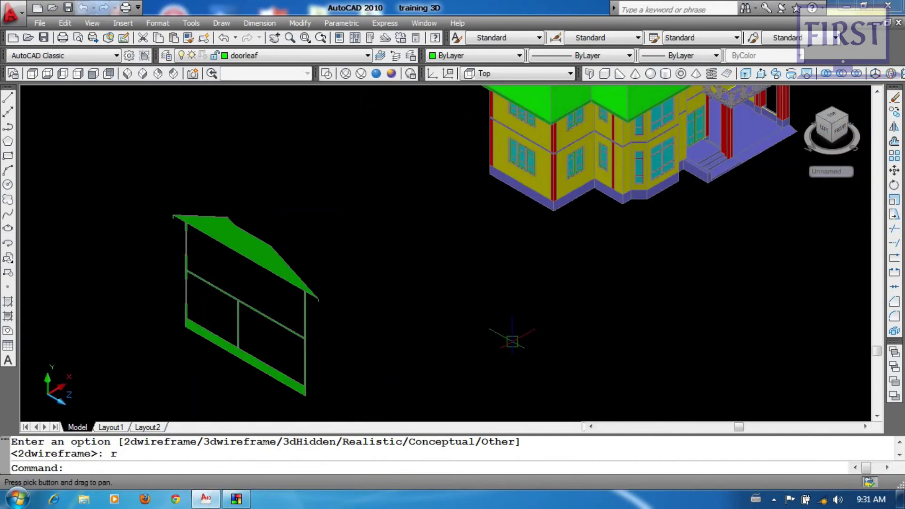
scroll(370, 377, "up", 8)
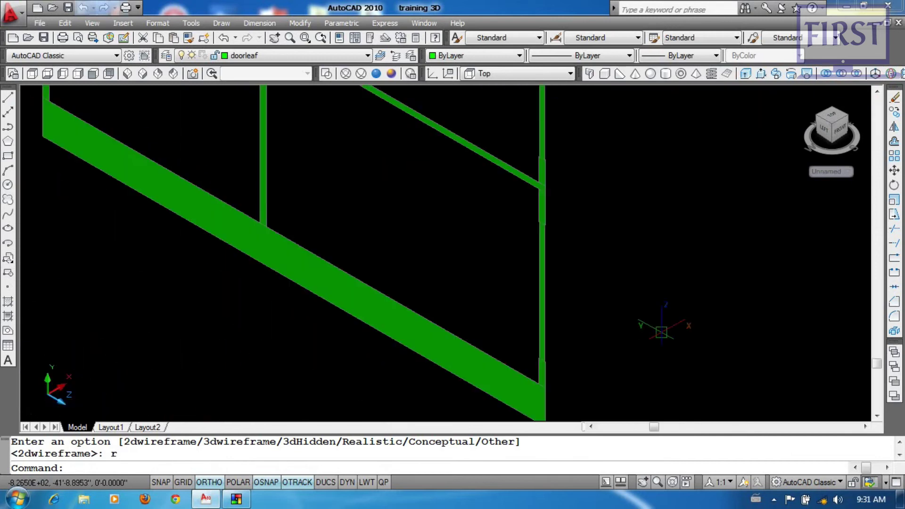
scroll(458, 281, "down", 2)
middle_click_drag(457, 280, 582, 377)
middle_click_drag(484, 202, 575, 381)
scroll(292, 133, "up", 5)
middle_click_drag(299, 137, 376, 321)
scroll(394, 262, "up", 5)
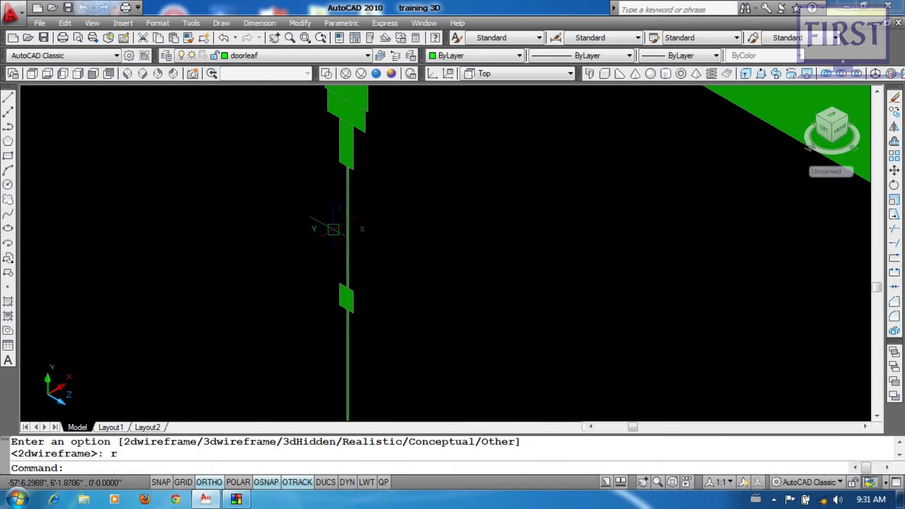
scroll(354, 177, "up", 3)
middle_click_drag(378, 171, 418, 298)
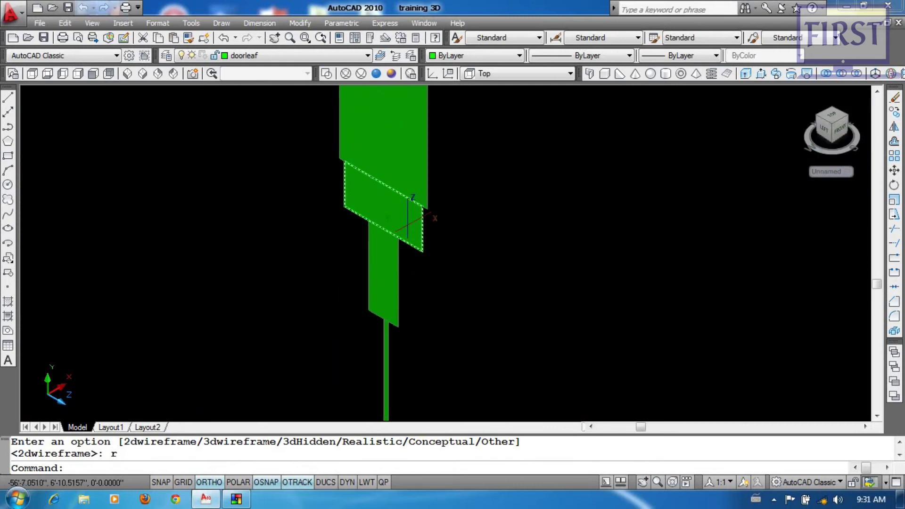
- Examine the section profile's lower wall pieces down to the foundation, and the whole profile beside the house
scroll(382, 320, "down", 2)
middle_click_drag(389, 338, 390, 263)
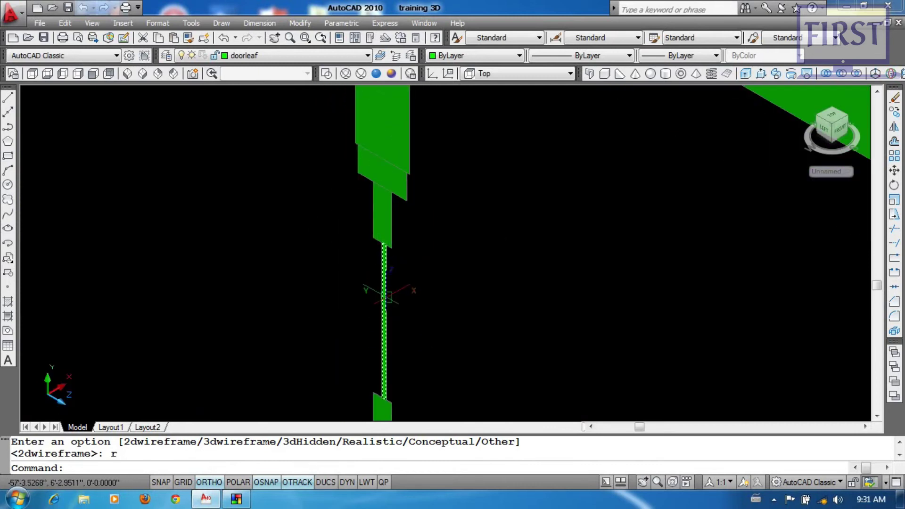
scroll(390, 298, "down", 8)
scroll(509, 303, "down", 4)
middle_click_drag(509, 302, 419, 191)
scroll(515, 336, "up", 3)
scroll(516, 334, "down", 5)
middle_click_drag(602, 343, 440, 339)
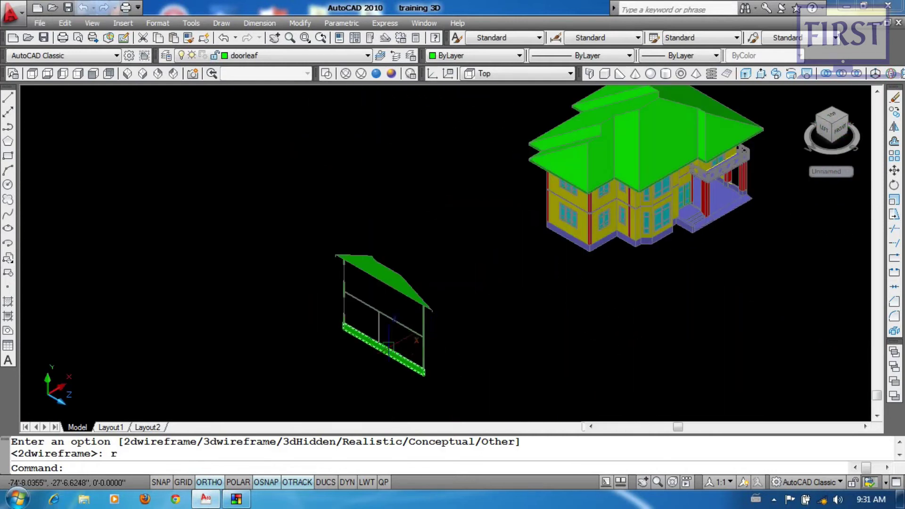
- Erase the whole section profile standing apart from the house
left_click(452, 395)
left_click(293, 212)
type("e")
key("Return")
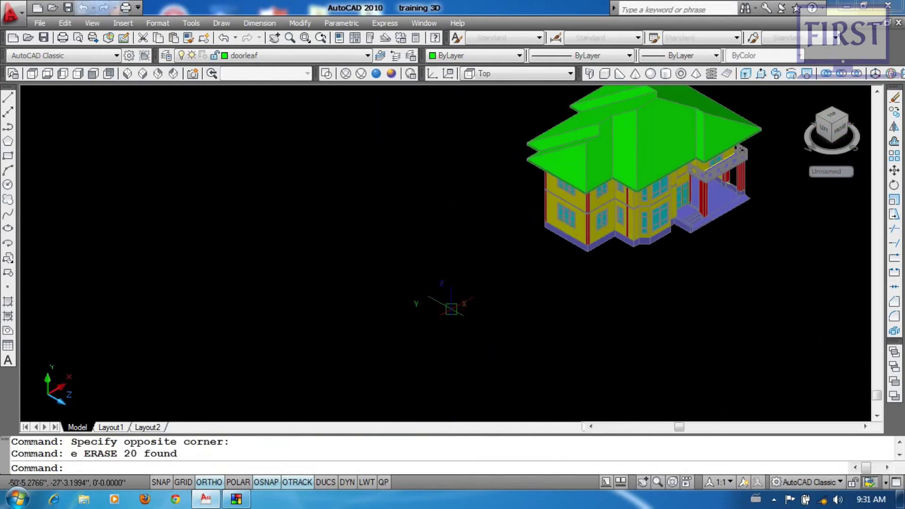
- Section the whole house on a vertical three-point plane starting at the midpoint of the west side's foundation edge and running lengthwise through the building
middle_click_drag(461, 306, 408, 321)
type("sec")
key("Return")
scroll(646, 319, "down", 2)
left_click(711, 325)
left_click(468, 142)
key("Return")
scroll(482, 327, "down", 2)
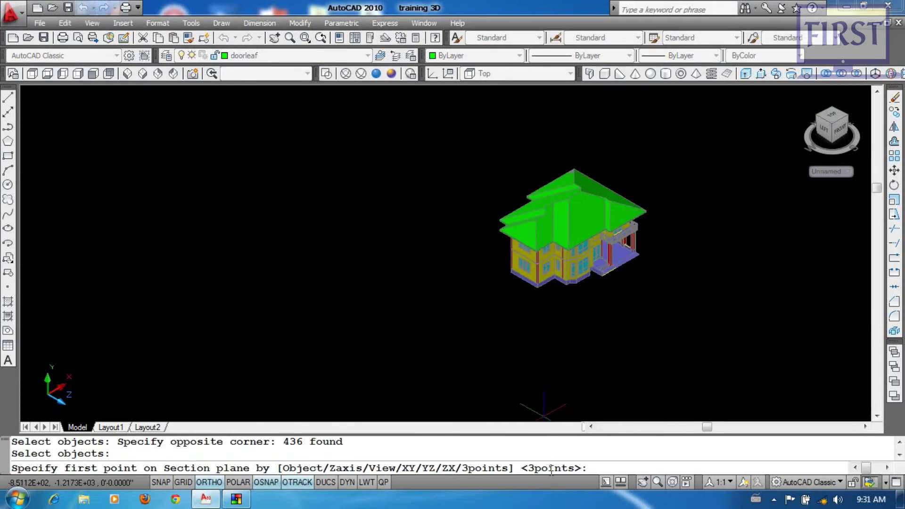
key("Return")
scroll(511, 302, "up", 5)
scroll(514, 290, "up", 2)
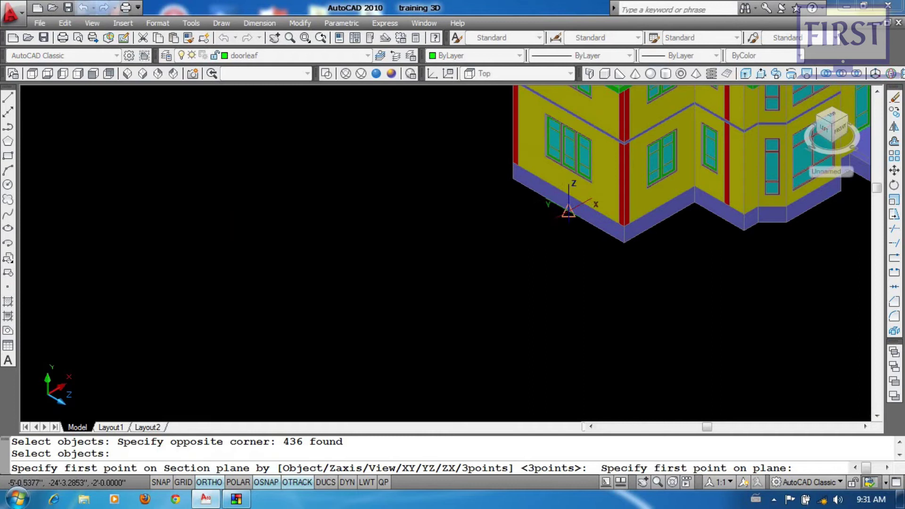
left_click(567, 210)
left_click(429, 280)
left_click(563, 370)
- Move the previously selected house solids away from the new lengthwise section profile
scroll(563, 369, "down", 5)
type("m")
key("Return")
type("p")
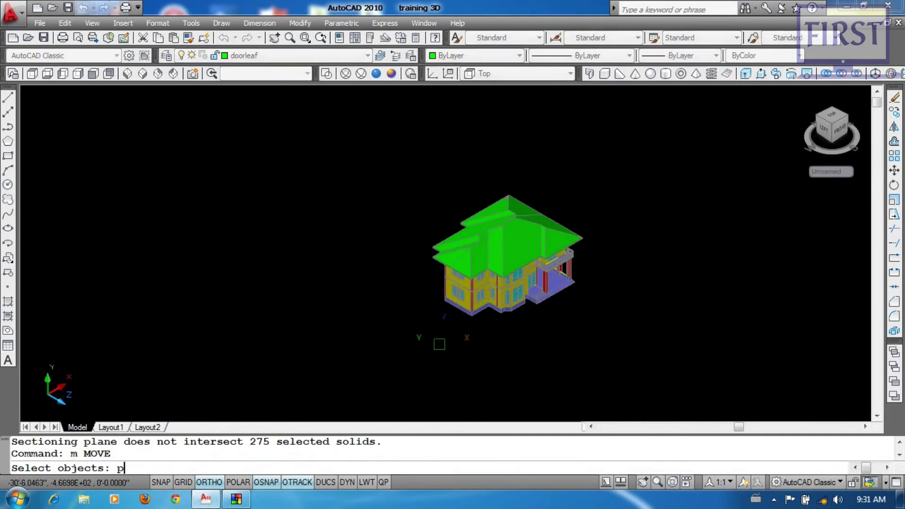
key("Return")
key("Return")
left_click(452, 360)
left_click(289, 249)
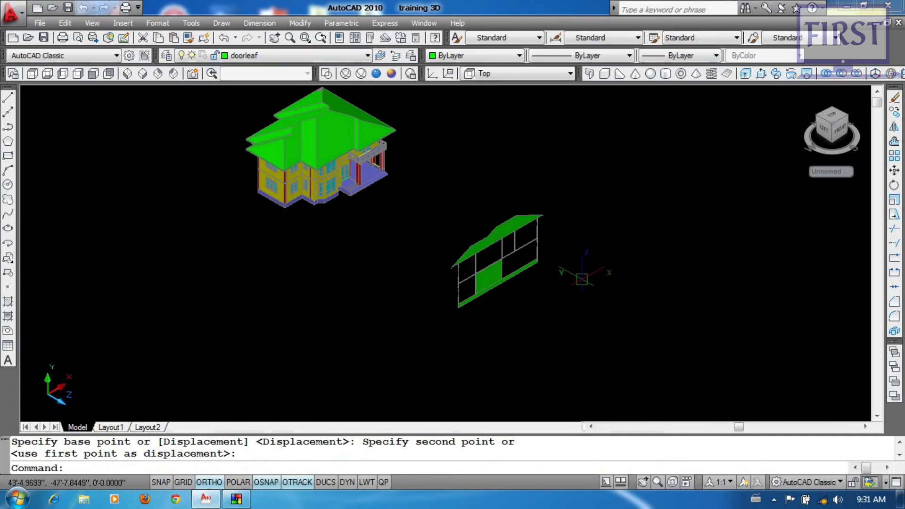
- Erase the lengthwise section profile left behind by the moved house
scroll(581, 279, "up", 5)
scroll(577, 285, "down", 4)
left_click(572, 354)
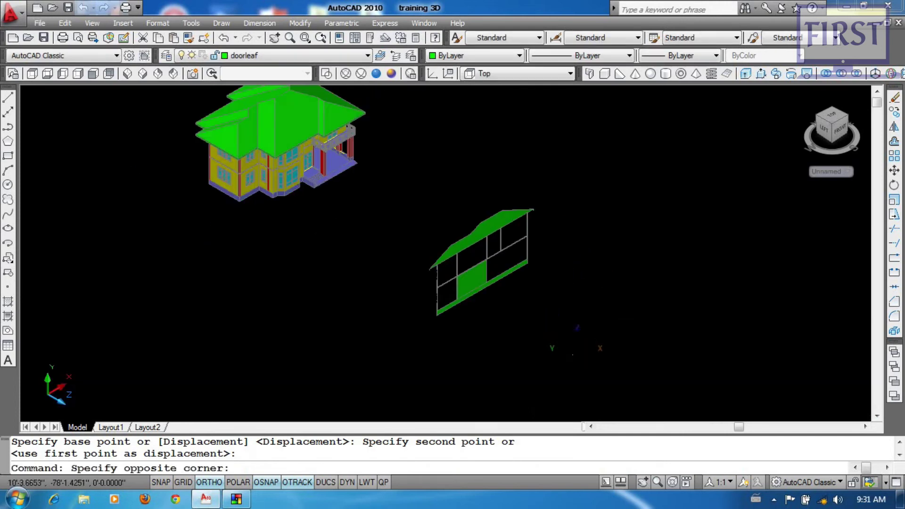
left_click(418, 179)
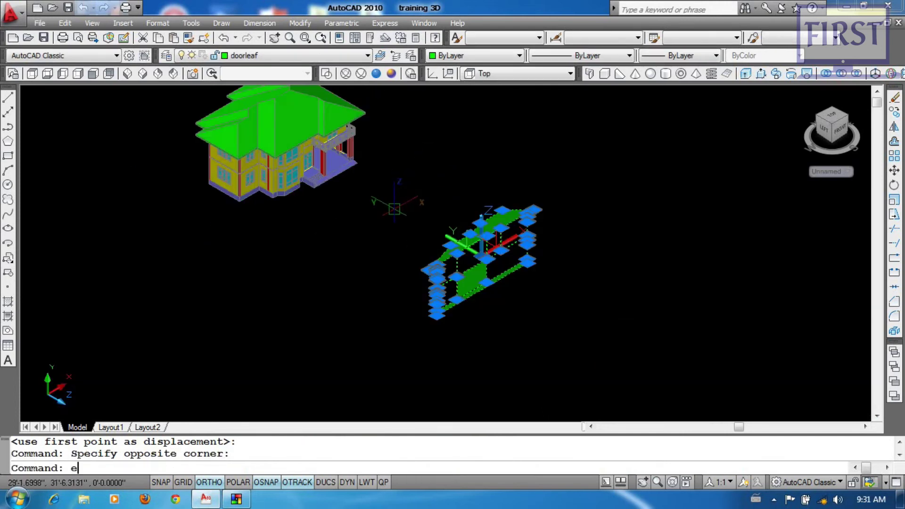
key("Return")
- Switch the house to 2D wireframe in the top view and regenerate the model
scroll(448, 305, "up", 3)
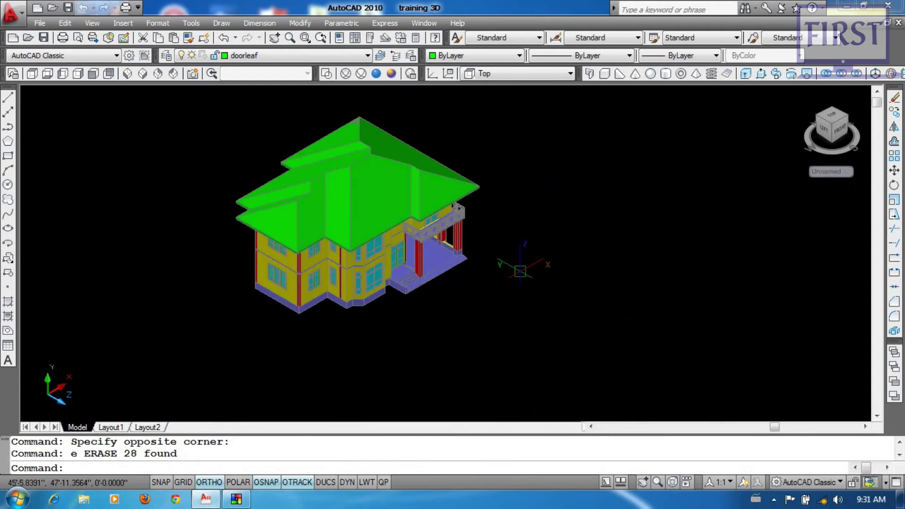
middle_click_drag(501, 251, 517, 290)
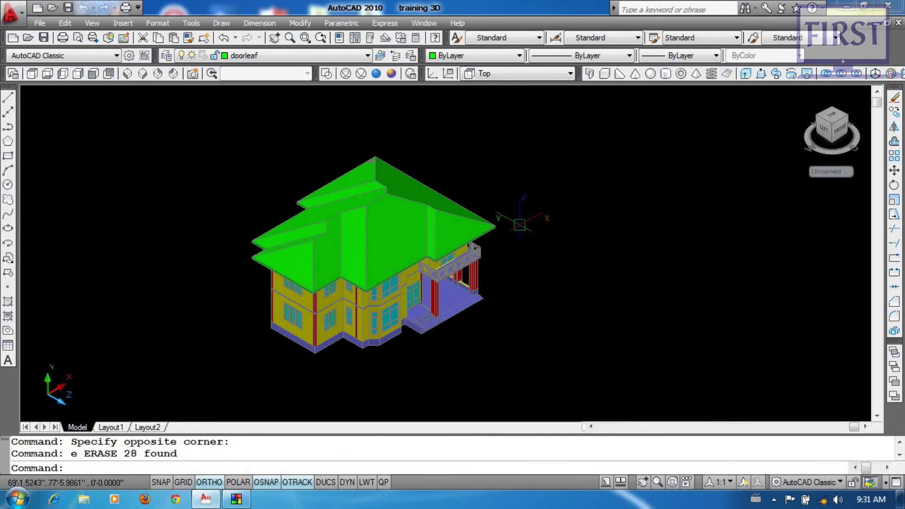
left_click(326, 73)
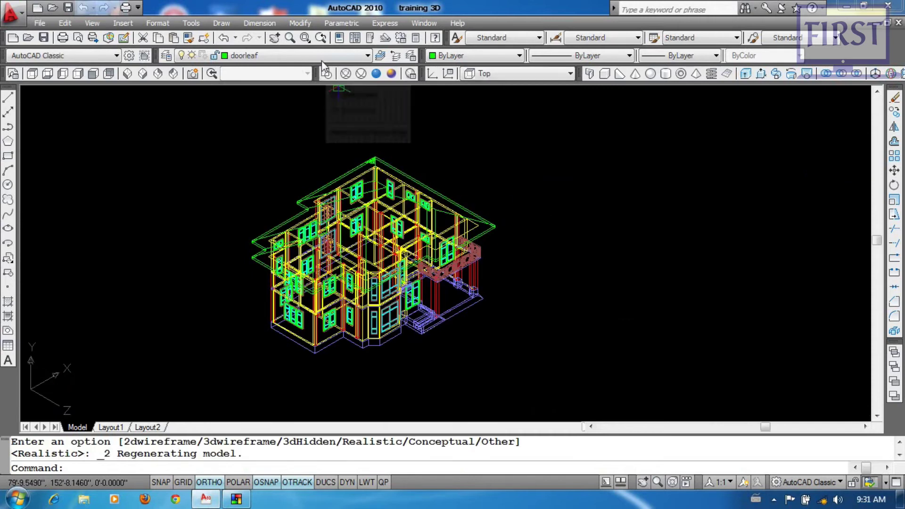
left_click(36, 74)
scroll(424, 288, "down", 5)
type("re")
key("space")
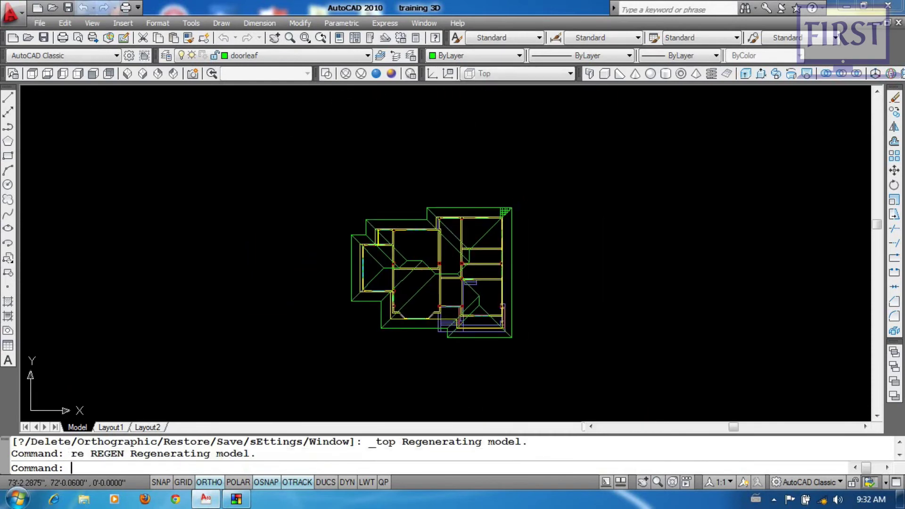
key("space")
middle_click_drag(609, 289, 534, 267)
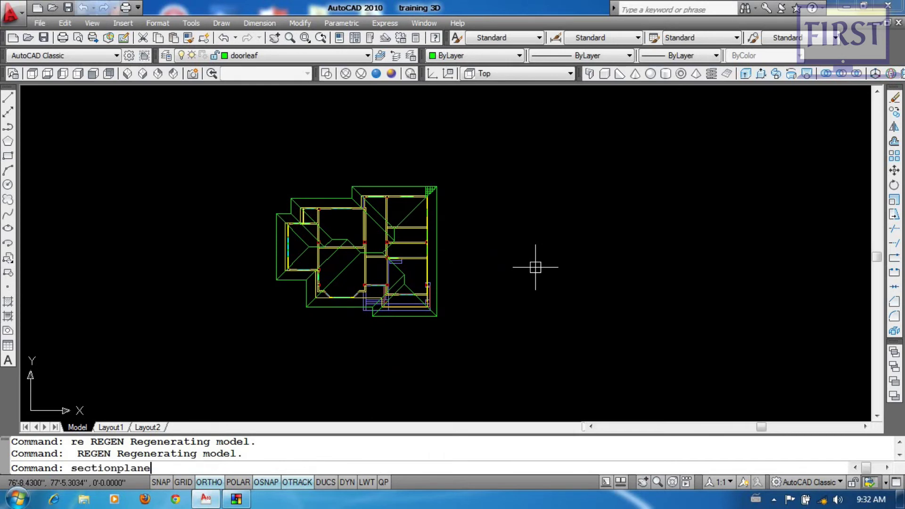
- Use SECTIONPLANE with Draw section to draw a jogged section line from behind the house, through its interior and around the front, viewing toward the west side
type("sectionplane")
key("Return")
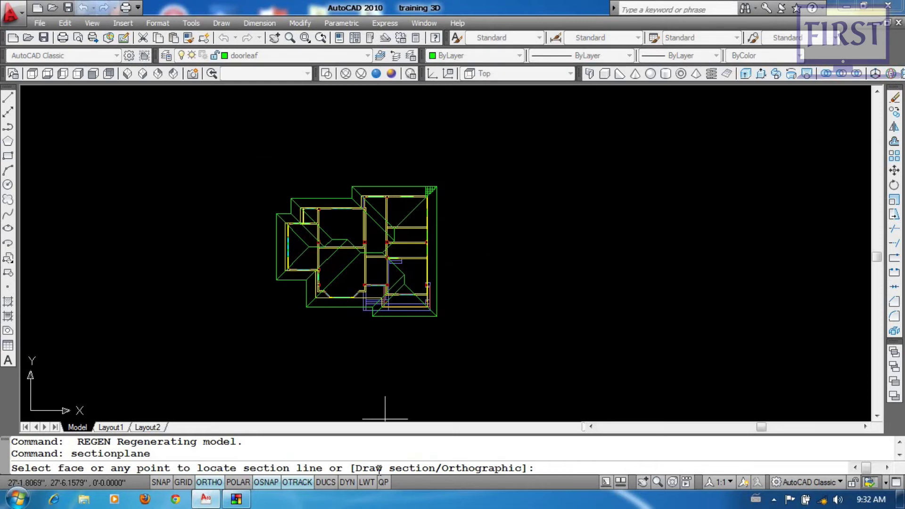
key("Return")
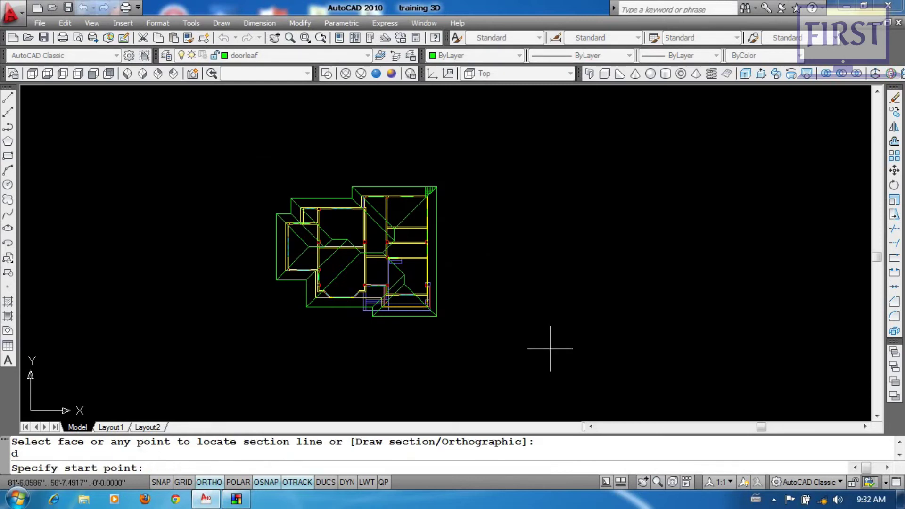
scroll(311, 225, "up", 3)
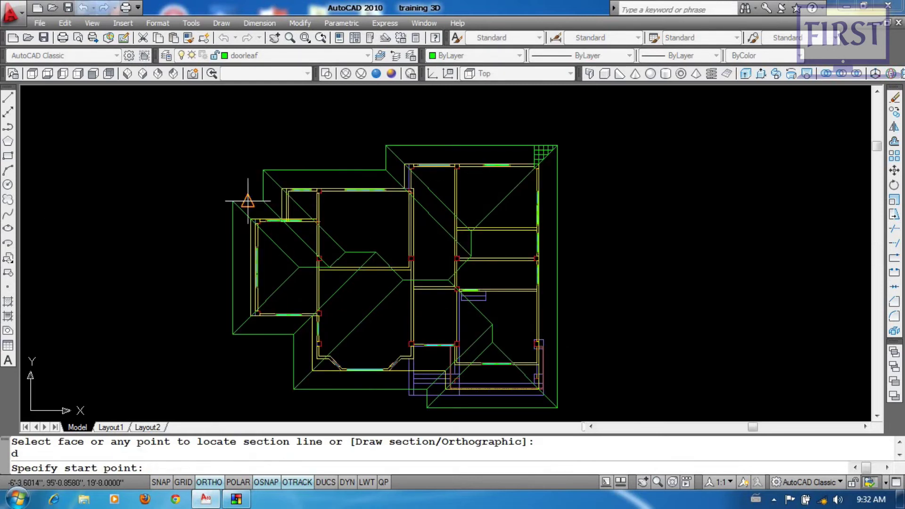
left_click(351, 155)
left_click(353, 226)
scroll(434, 235, "up", 2)
left_click(426, 305)
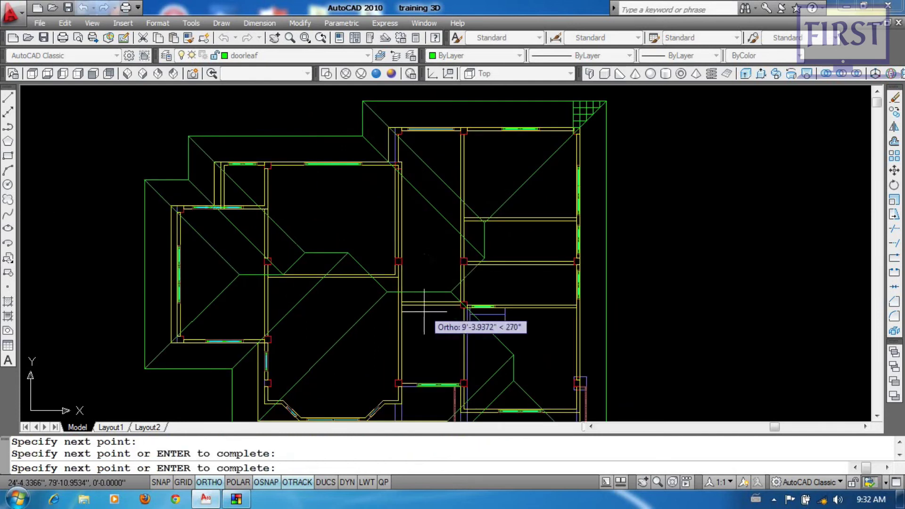
scroll(424, 320, "down", 5)
left_click(415, 345)
left_click(277, 347)
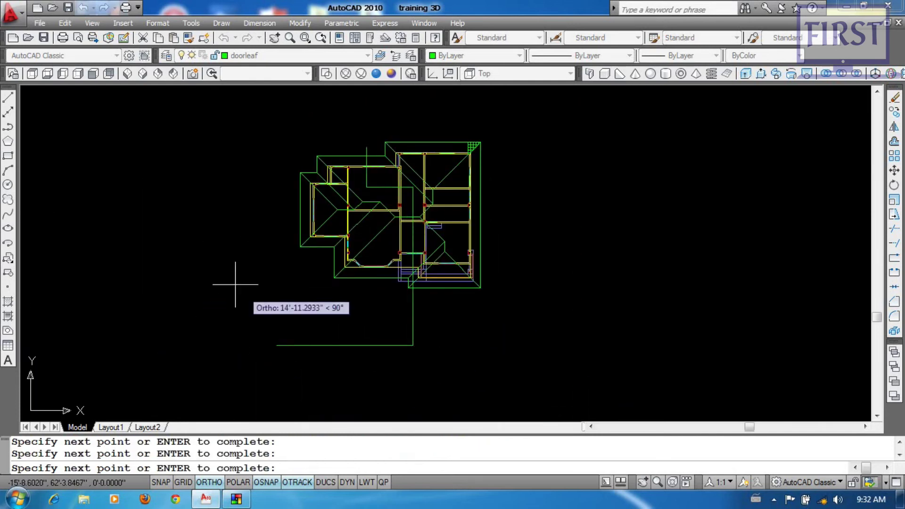
key("Return")
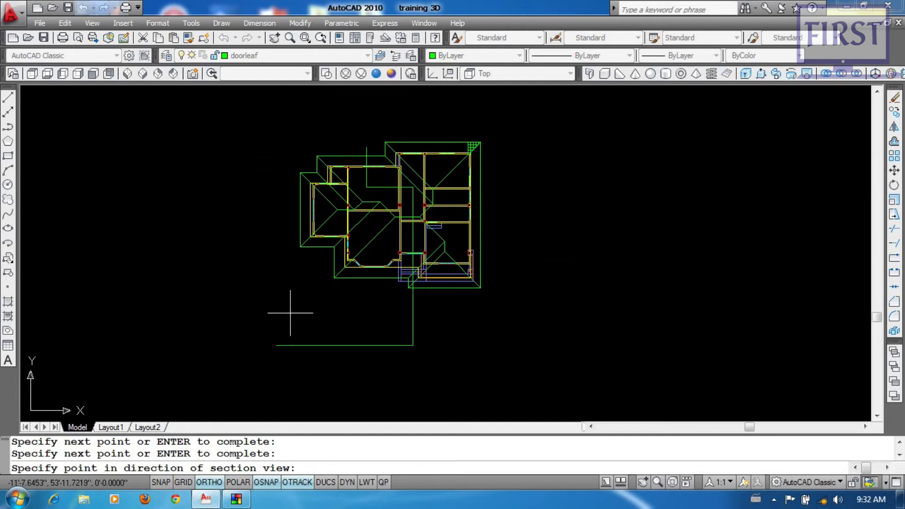
left_click(243, 235)
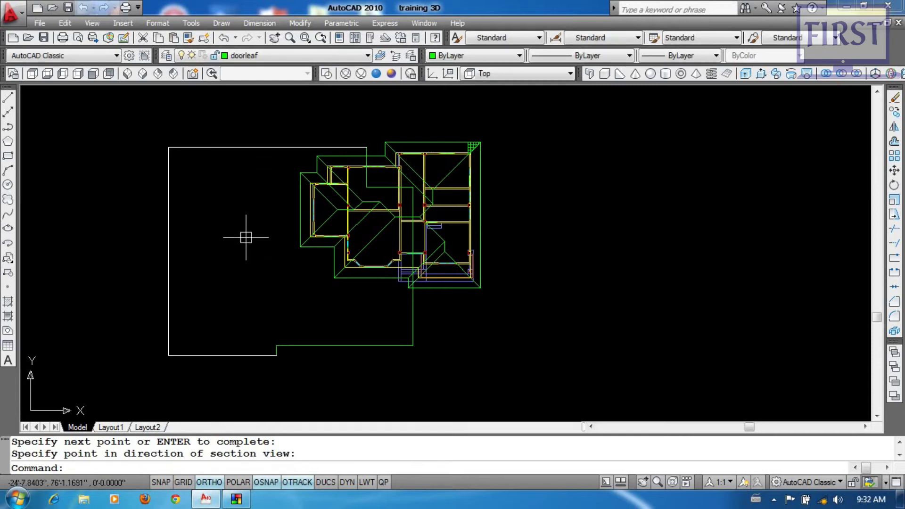
- Flip the jogged section plane's viewing direction to the east side of the house
left_click(217, 239)
left_click(163, 248)
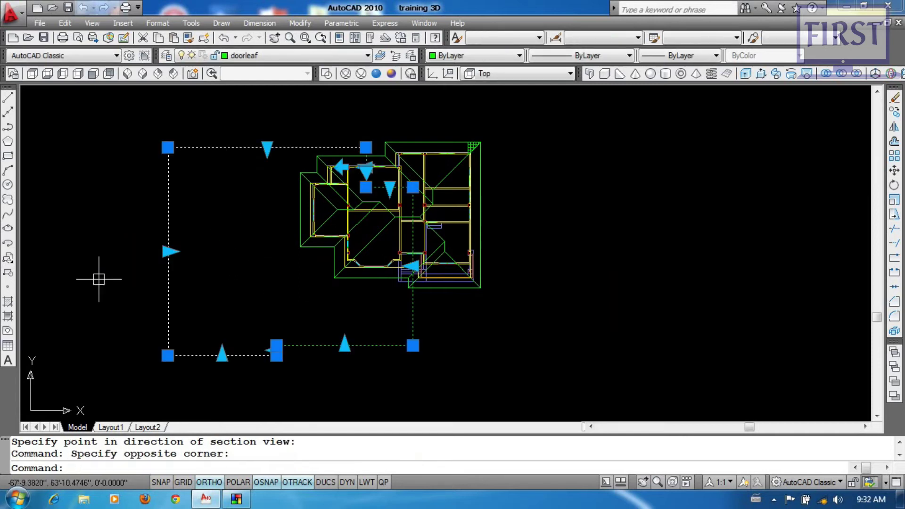
left_click(342, 167)
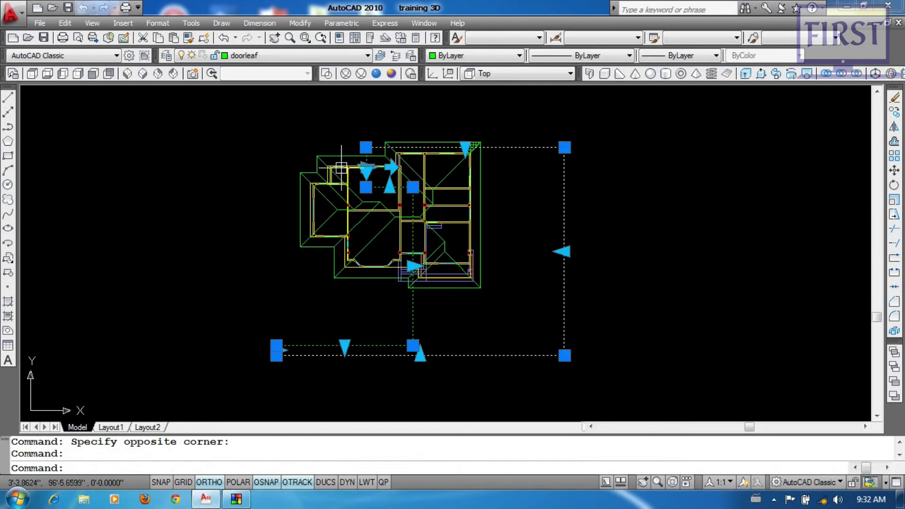
- Extend the section boundary farther behind the house and flip the viewing direction back to the west side
left_click(465, 149)
left_click(472, 112)
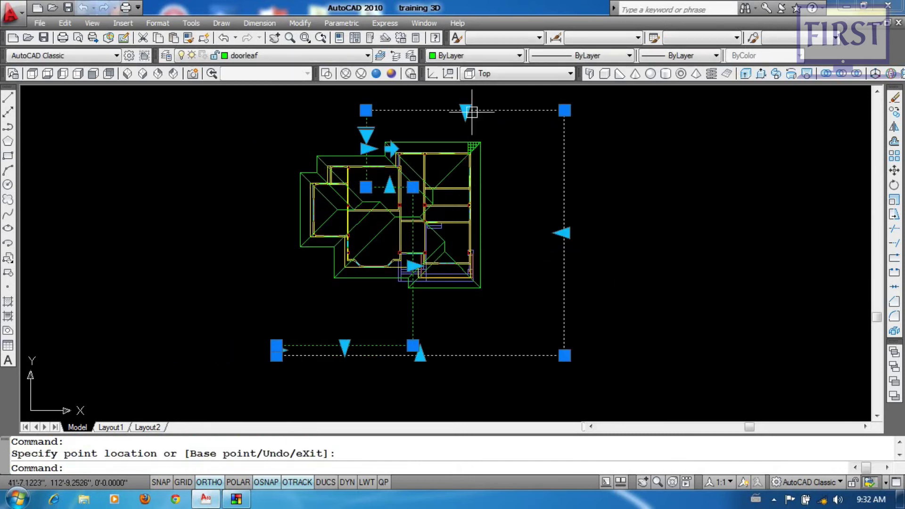
left_click(371, 141)
scroll(509, 319, "down", 2)
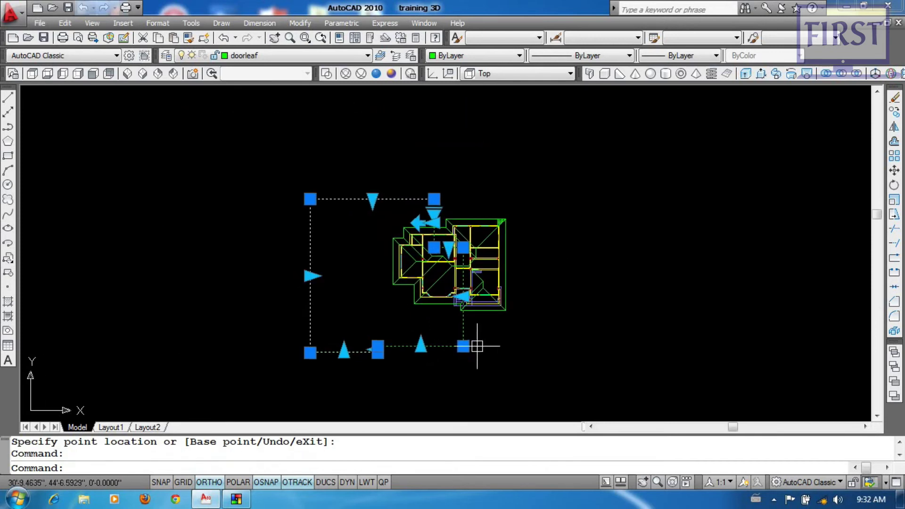
key("Escape")
- Start Generate 2D/3D section for the jogged section plane, choose 3D Section and expand the full options
left_click(333, 258)
left_click(252, 319)
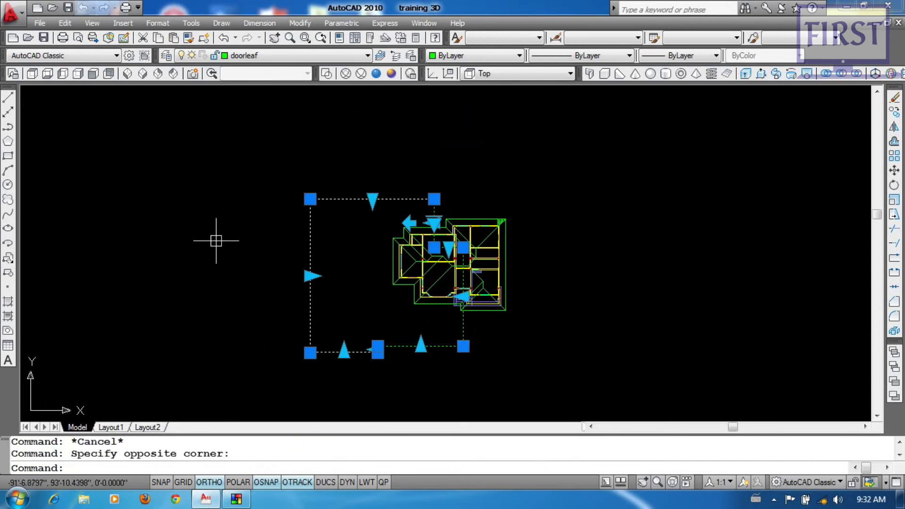
right_click(213, 220)
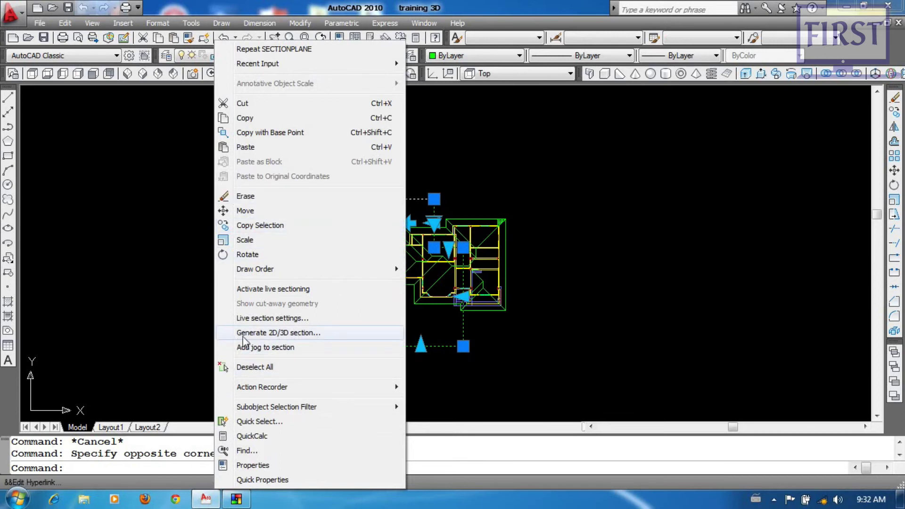
left_click(312, 339)
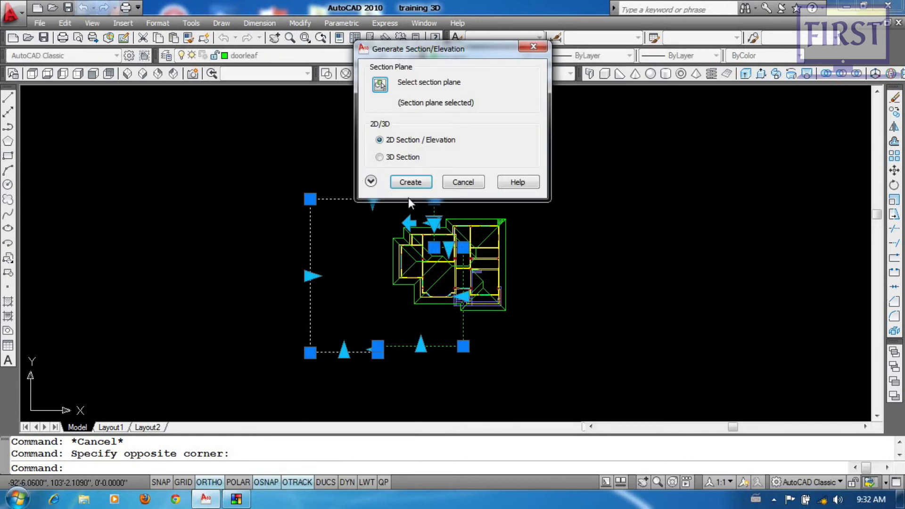
left_click(381, 157)
left_click(370, 181)
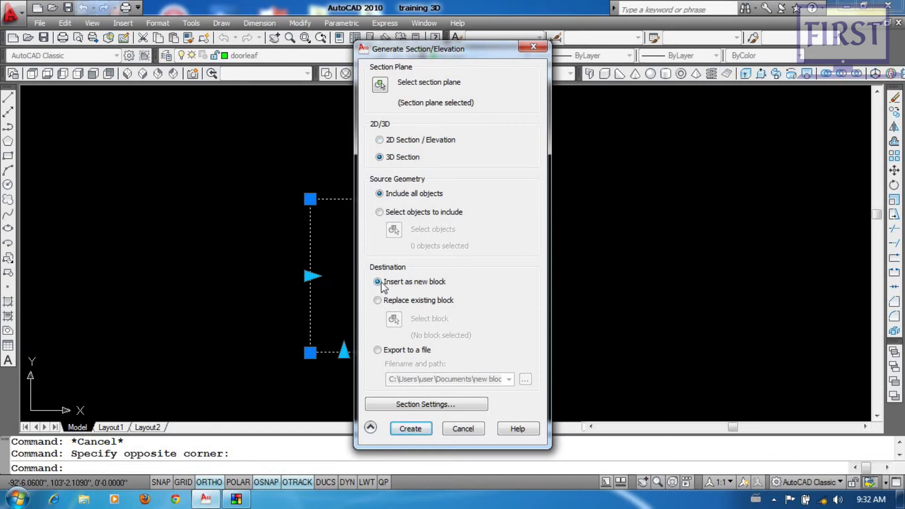
- Export the 3D section to a drawing file named "sample section" in My Documents, then clear the selection
left_click(378, 300)
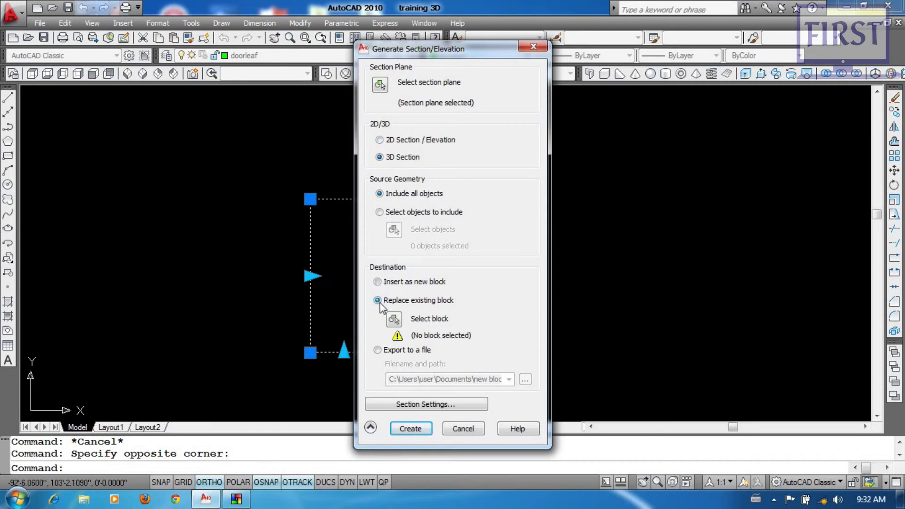
left_click(400, 350)
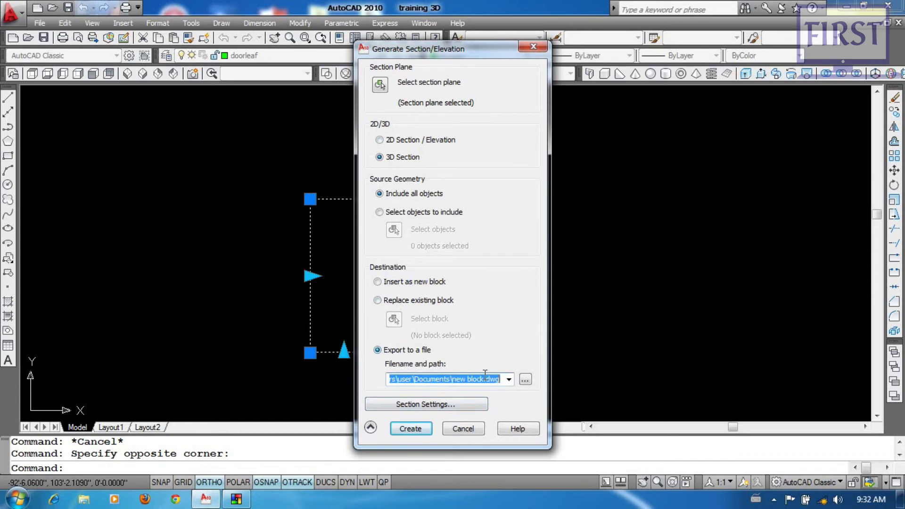
left_click(525, 380)
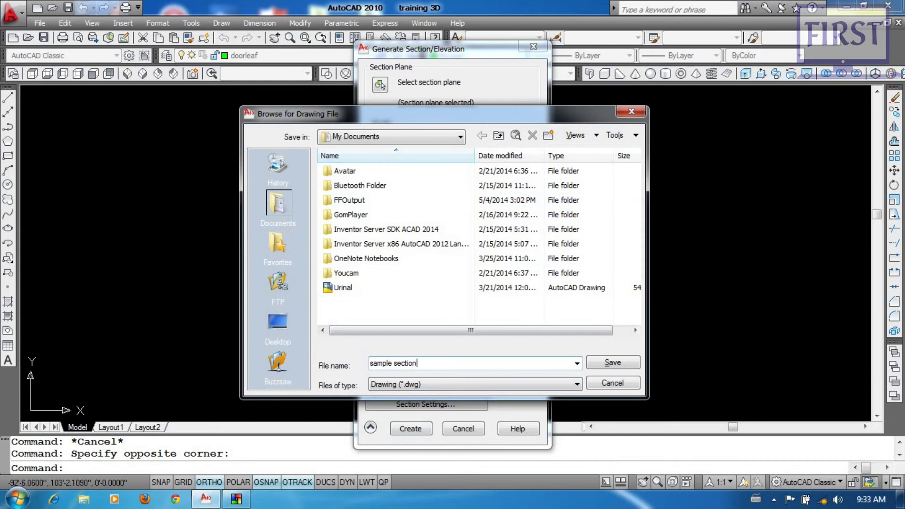
left_click(633, 367)
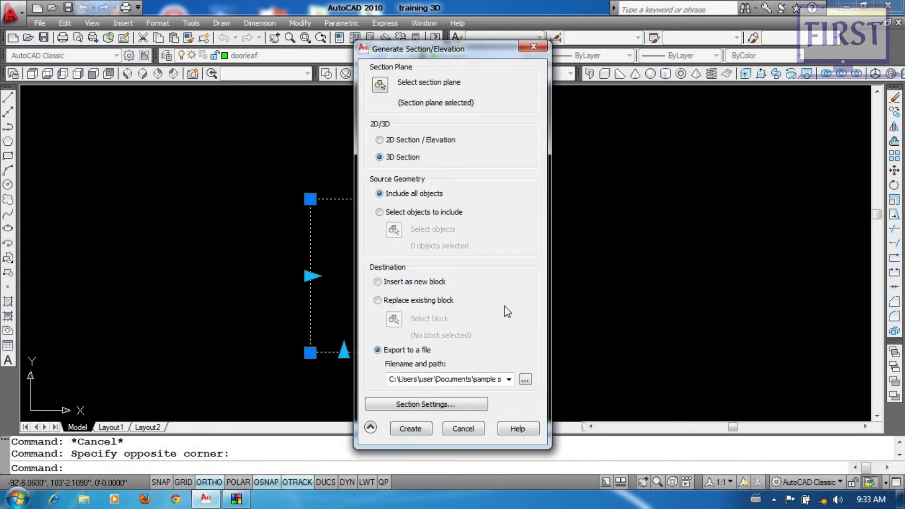
left_click(410, 429)
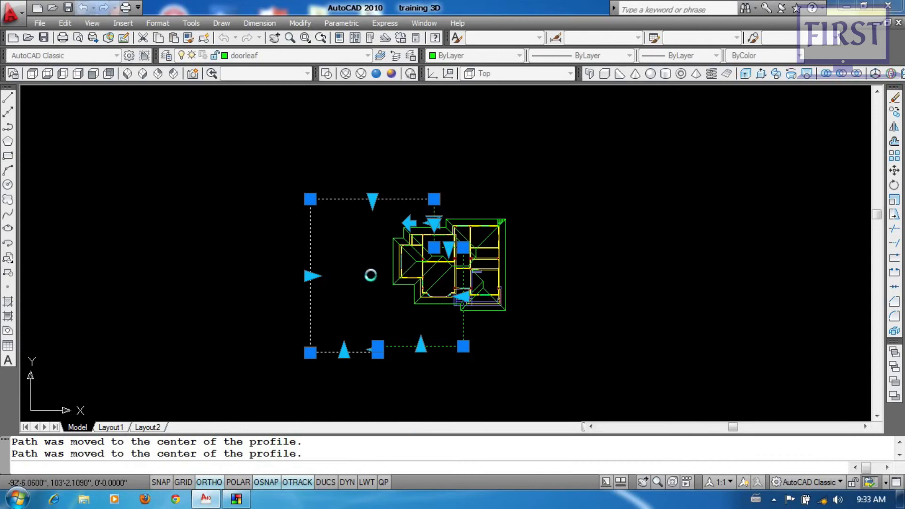
key("Escape")
key("Escape")
scroll(518, 269, "up", 3)
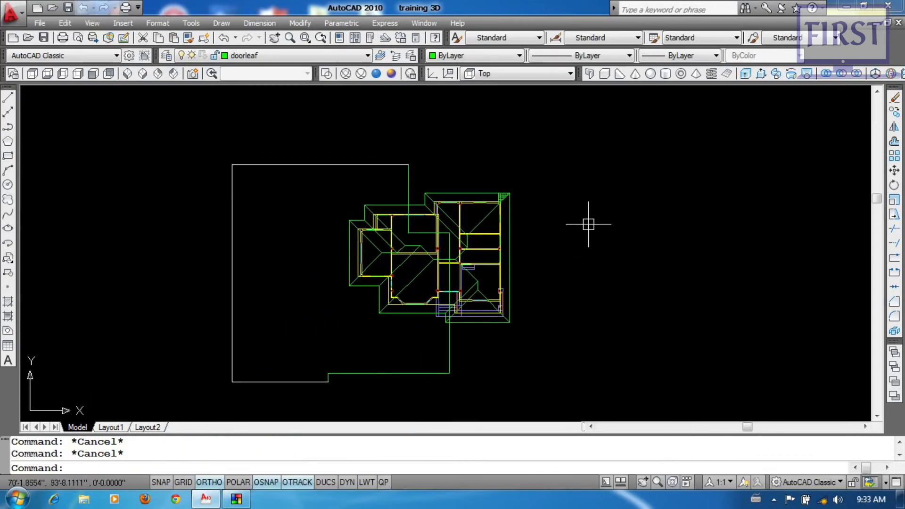
scroll(595, 241, "down", 2)
middle_click_drag(594, 241, 570, 259)
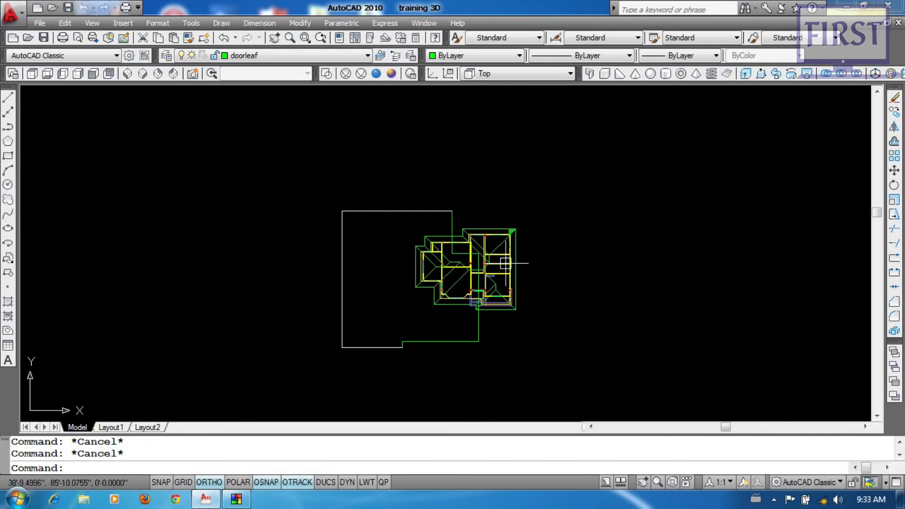
left_click(361, 267)
left_click(288, 298)
middle_click_drag(371, 281, 357, 265)
key("Escape")
key("Escape")
middle_click_drag(538, 220, 538, 220)
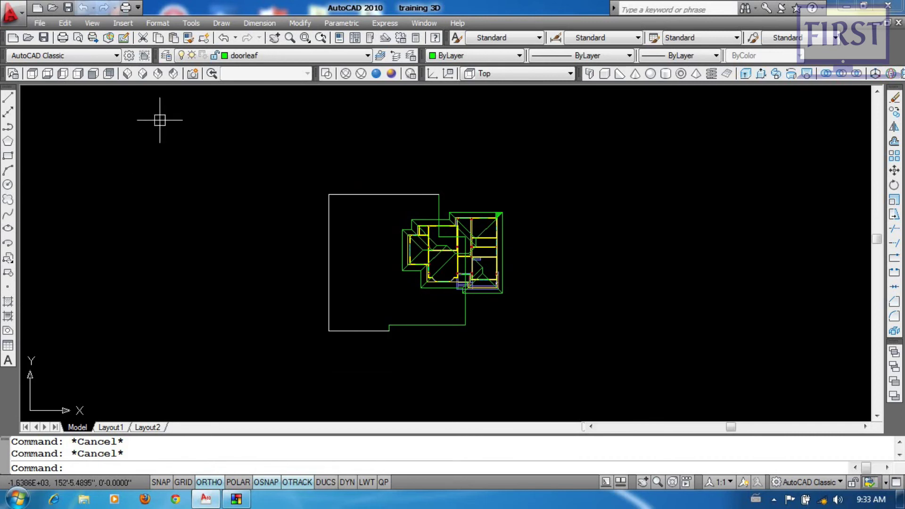
- Open the "sample section" drawing from My Documents
left_click(40, 25)
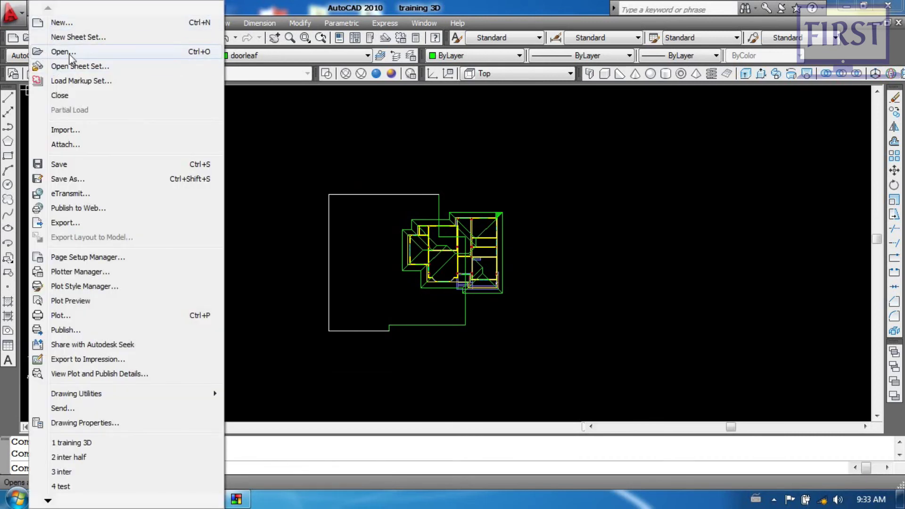
left_click(66, 55)
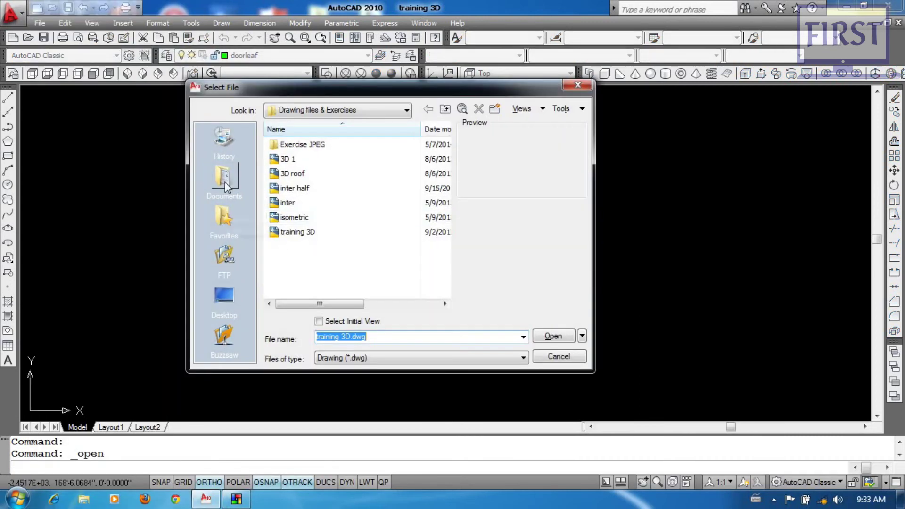
left_click(225, 183)
left_click(312, 262)
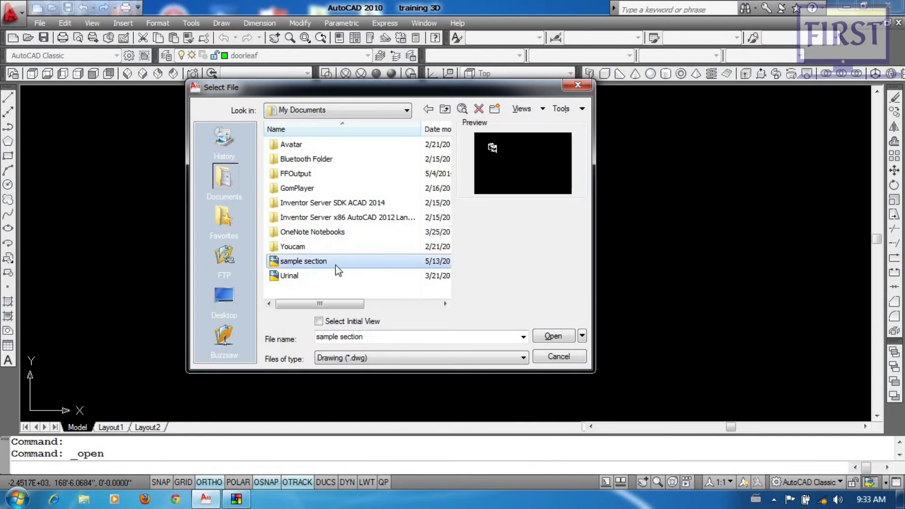
left_click(553, 336)
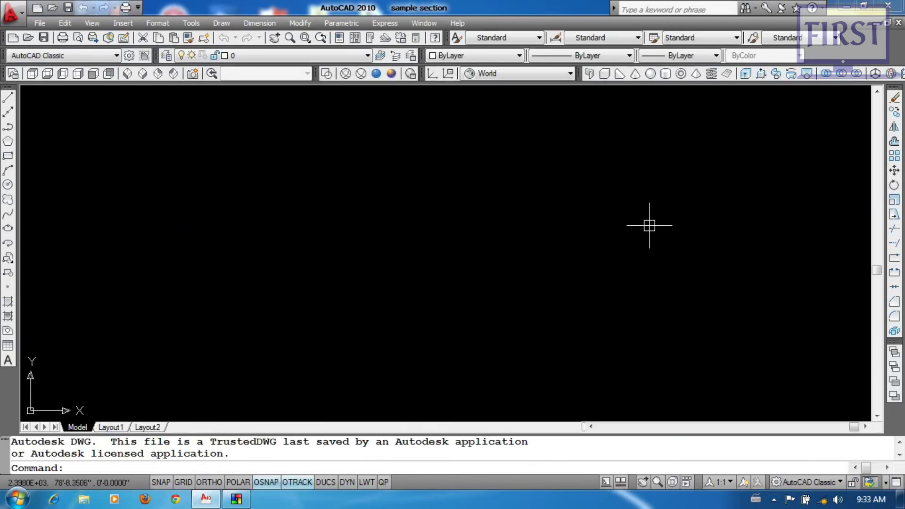
- Display the whole exported section model in the southwest isometric view with the Realistic visual style
type("z")
key("Return")
type("a")
key("Return")
middle_click_drag(577, 192, 573, 293)
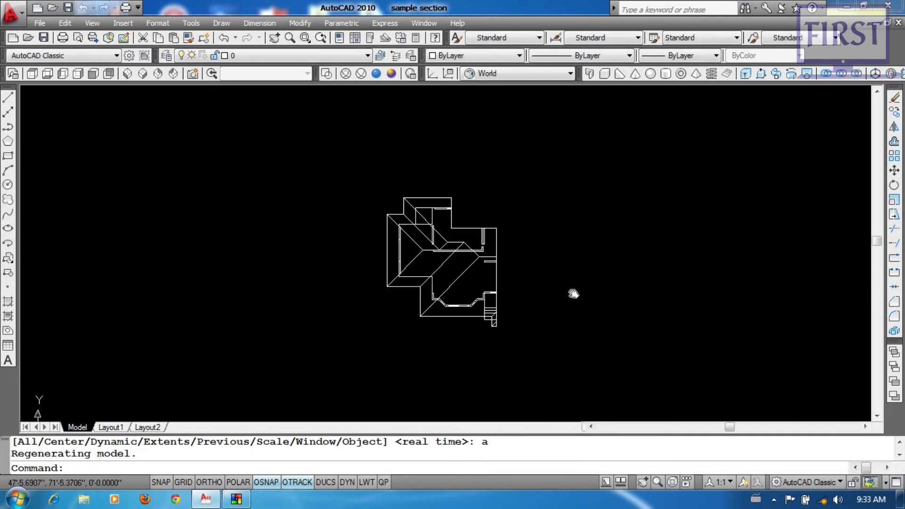
left_click(127, 73)
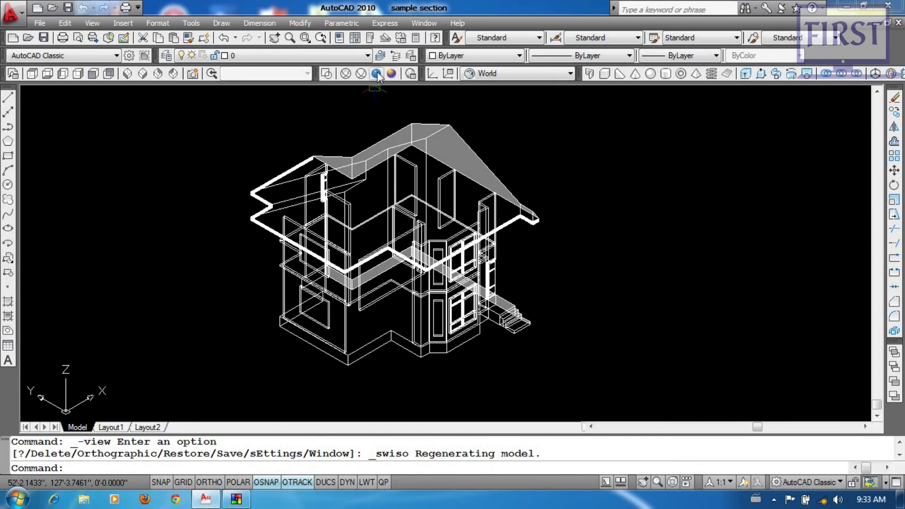
left_click(377, 75)
- Examine the sectioned house from the southwest, looking closely at the bay windows, walls, roof edge and entrance steps
scroll(521, 350, "up", 2)
middle_click_drag(524, 349, 665, 320)
scroll(665, 320, "up", 2)
scroll(394, 203, "up", 2)
scroll(264, 237, "up", 3)
middle_click_drag(322, 262, 333, 235)
scroll(445, 238, "down", 4)
middle_click_drag(450, 245, 332, 248)
scroll(628, 268, "up", 3)
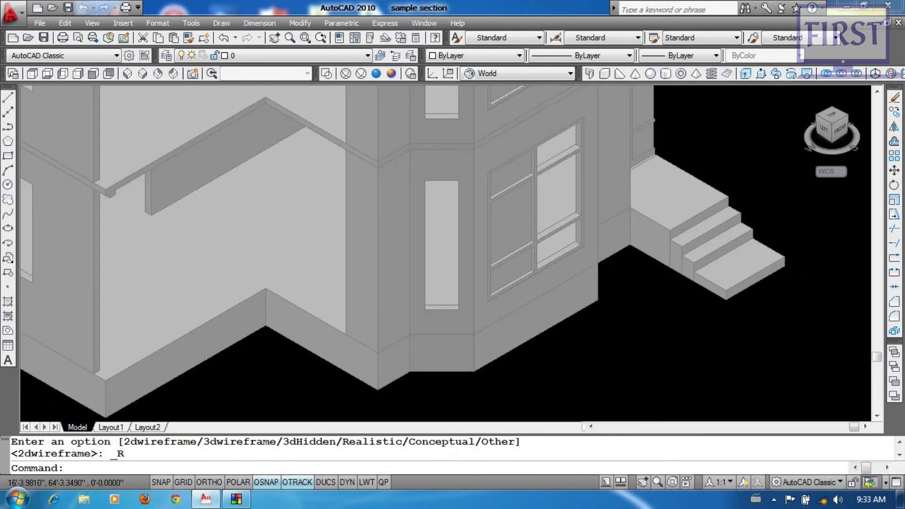
scroll(537, 247, "up", 4)
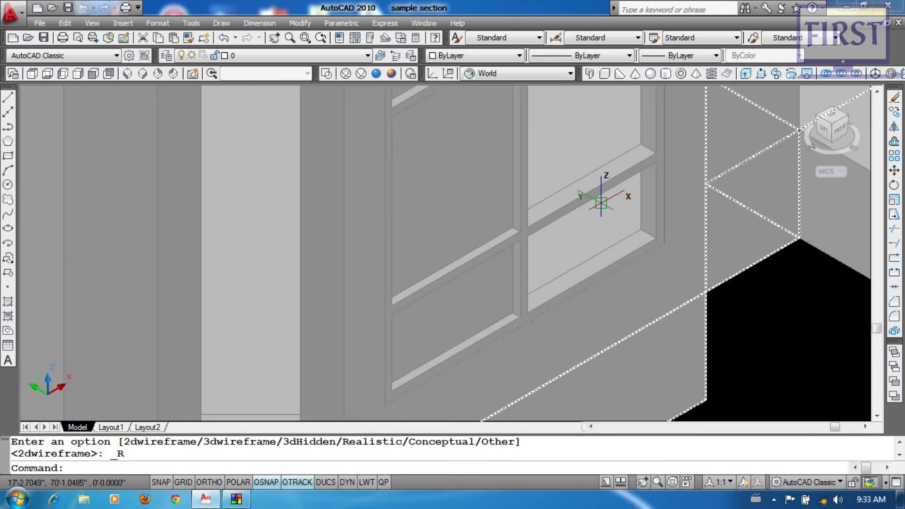
scroll(600, 203, "down", 3)
scroll(632, 233, "up", 5)
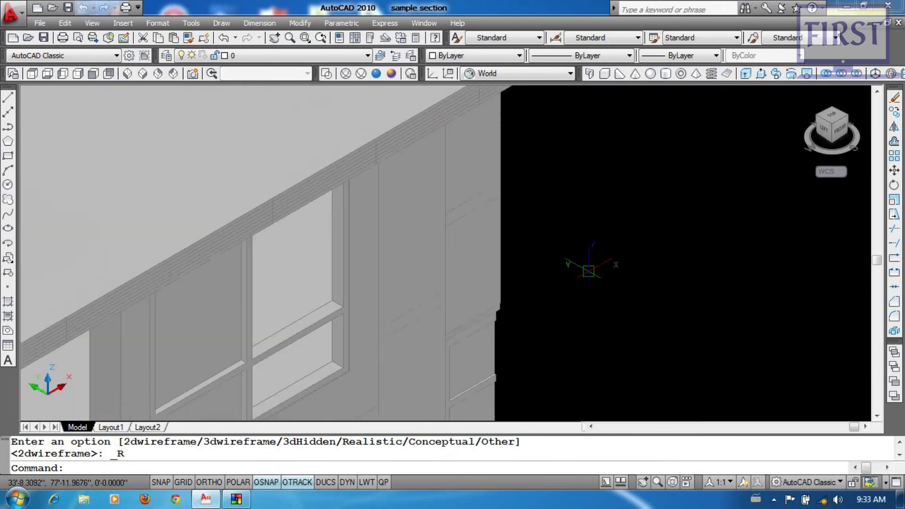
scroll(549, 111, "up", 5)
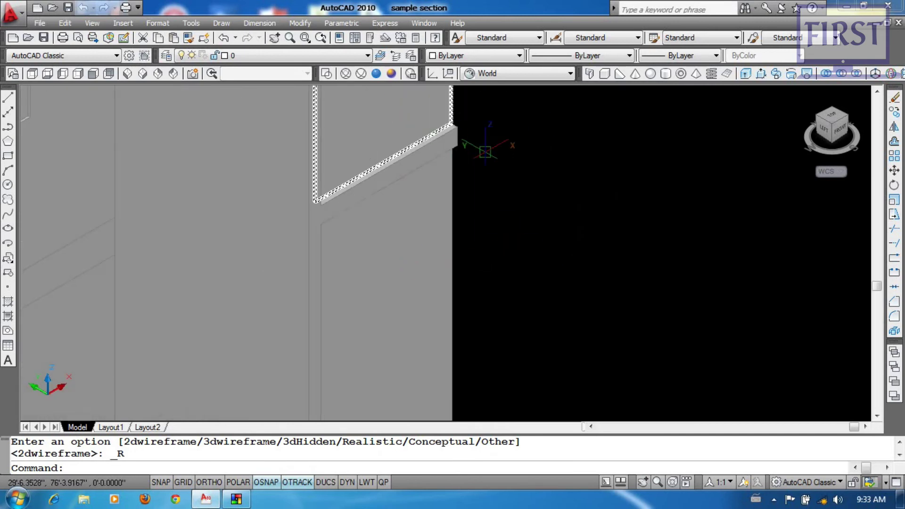
scroll(452, 143, "down", 5)
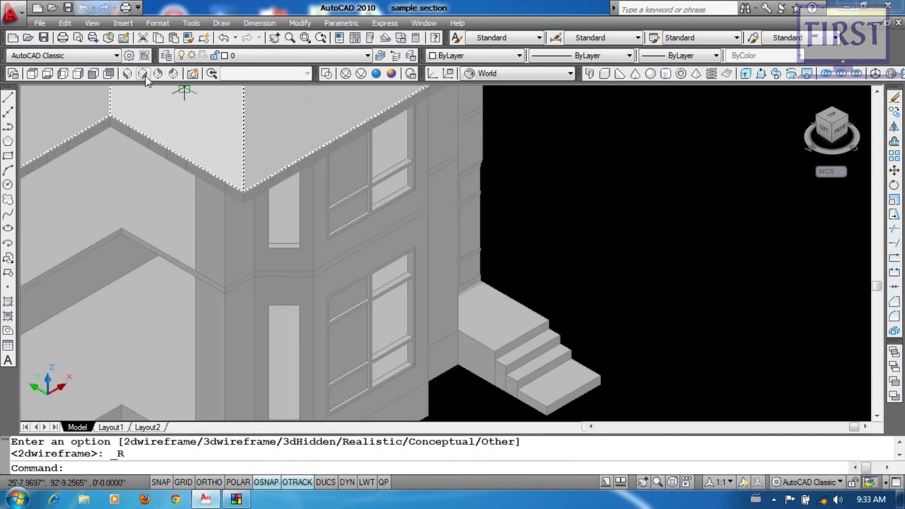
- Switch to the southeast isometric view and inspect the cut faces around the entrance door, floor slab and roof
left_click(143, 73)
scroll(522, 282, "up", 5)
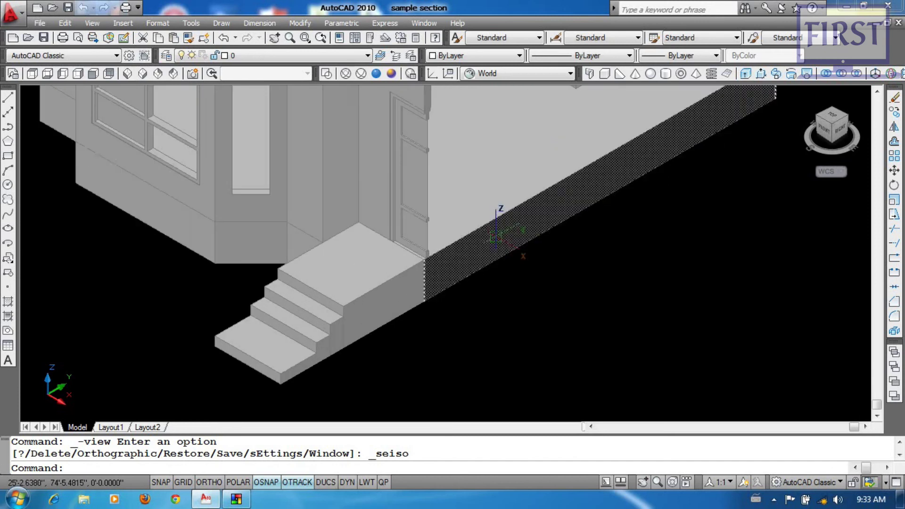
scroll(495, 236, "up", 8)
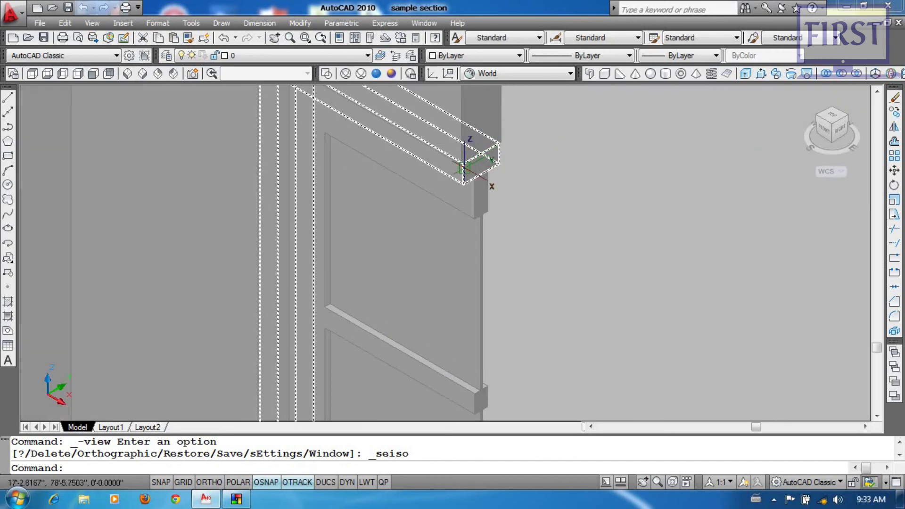
scroll(446, 265, "down", 5)
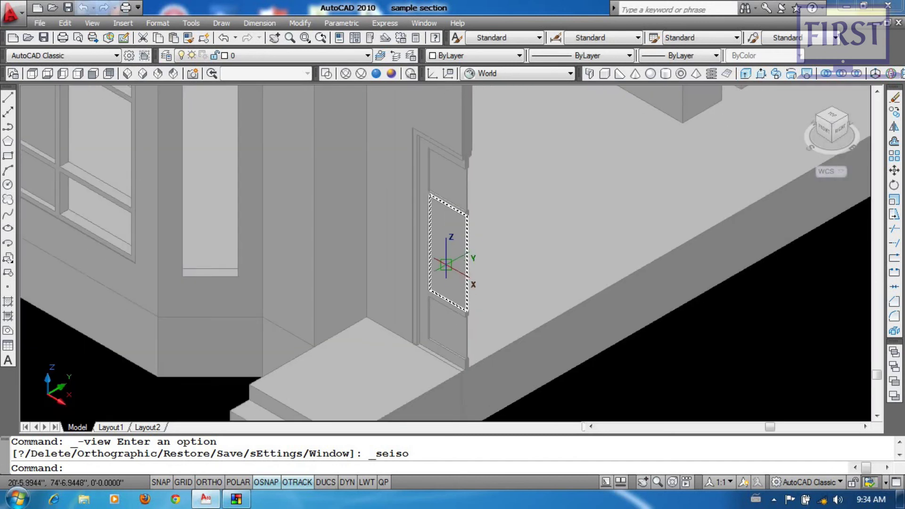
scroll(446, 265, "down", 8)
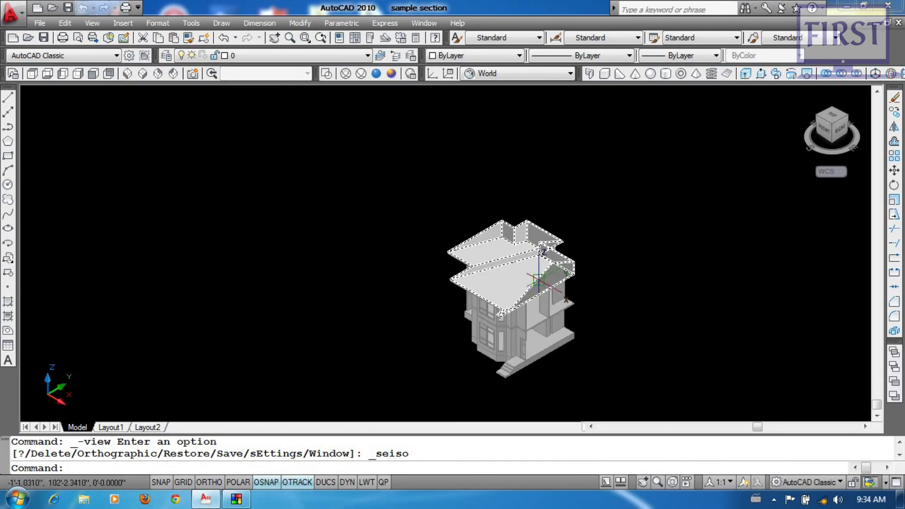
scroll(593, 339, "up", 3)
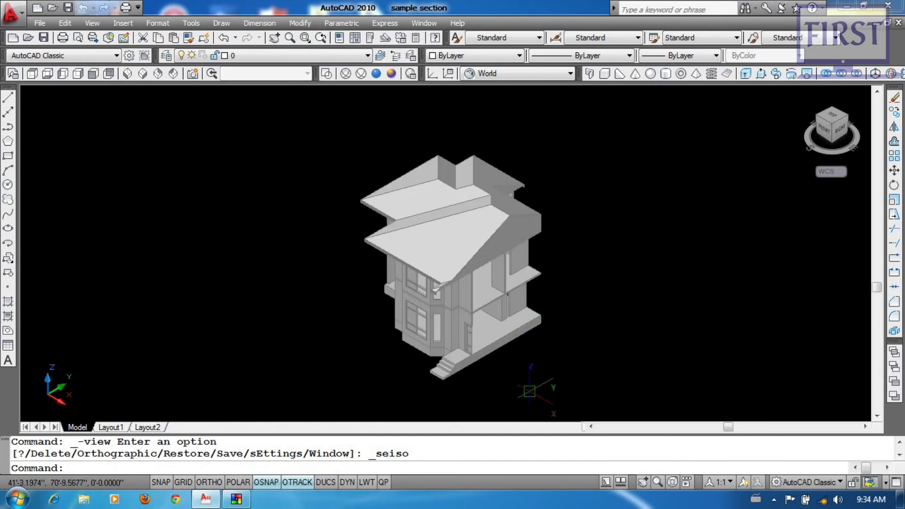
scroll(581, 354, "up", 3)
scroll(559, 329, "down", 4)
- Select all objects of the 3D section model with a crossing window around the house
left_click(578, 400)
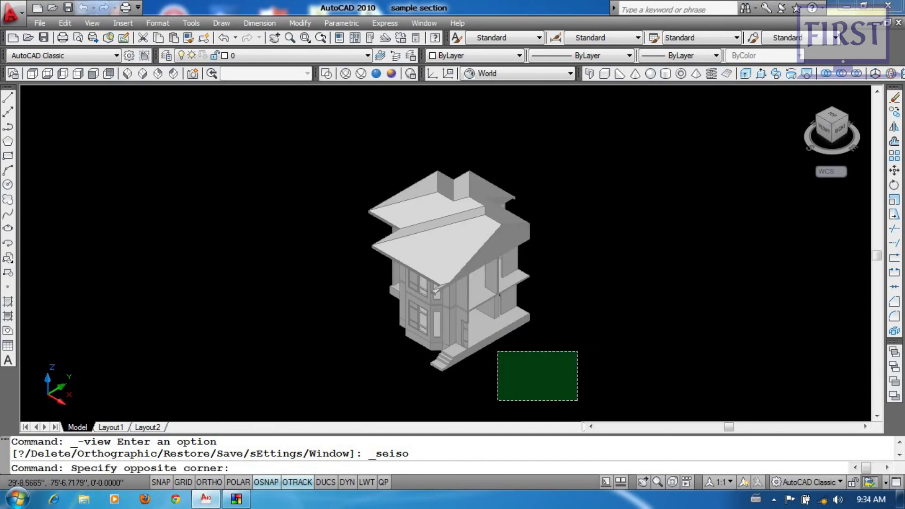
left_click(314, 134)
middle_click_drag(524, 281, 468, 274)
scroll(445, 306, "up", 2)
middle_click_drag(525, 293, 546, 261)
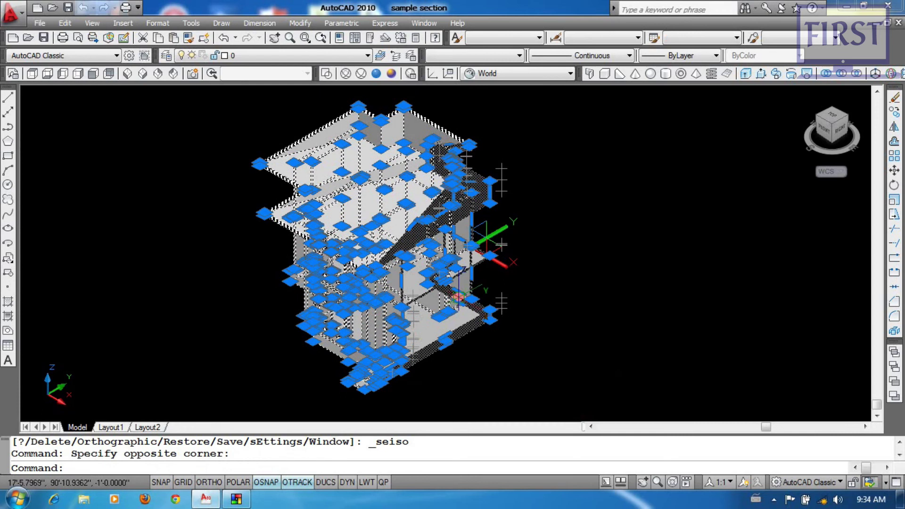